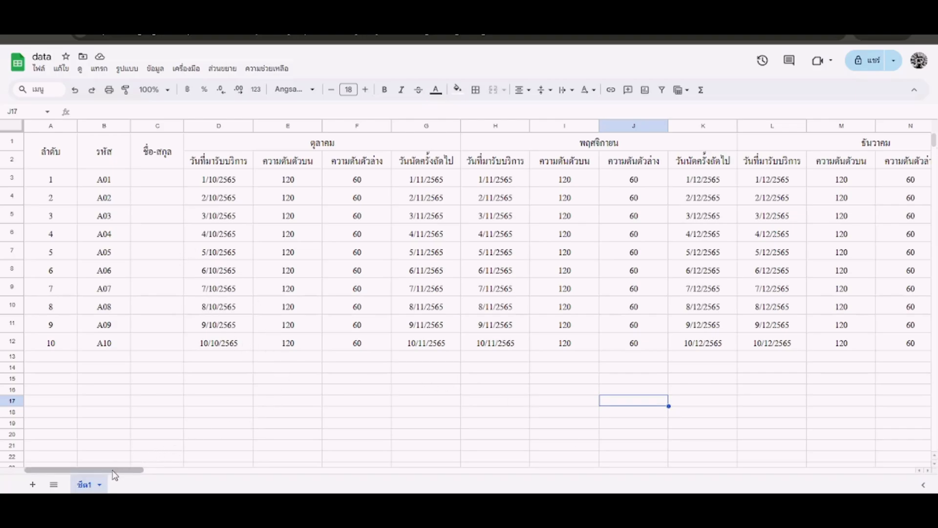
- Insert a column to the right of column C and enter the heading "ปีงบ 2566" in D1
{"action": "left_click_drag", "start_coordinate": [122, 469], "coordinate": [3, 456]}
{"action": "left_click", "coordinate": [215, 390]}
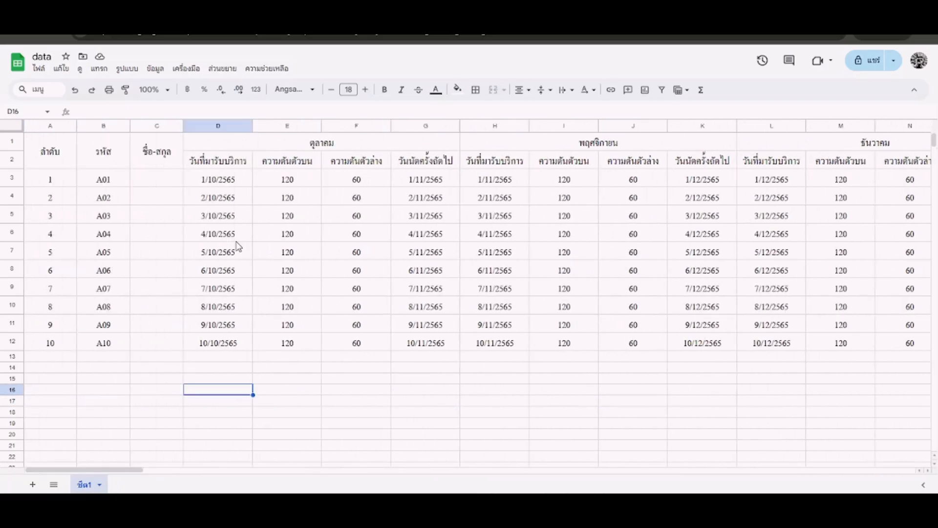
{"action": "right_click", "coordinate": [163, 130]}
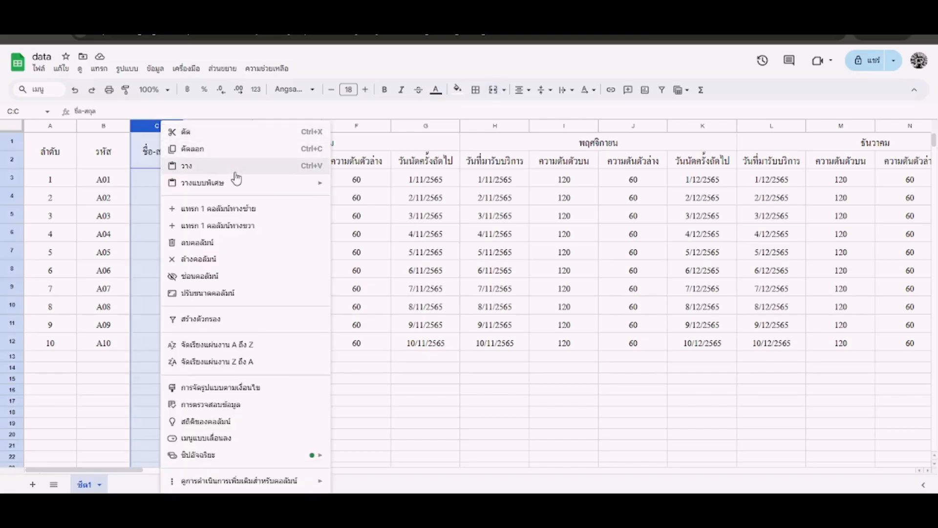
{"action": "left_click", "coordinate": [268, 229]}
{"action": "left_click", "coordinate": [215, 143]}
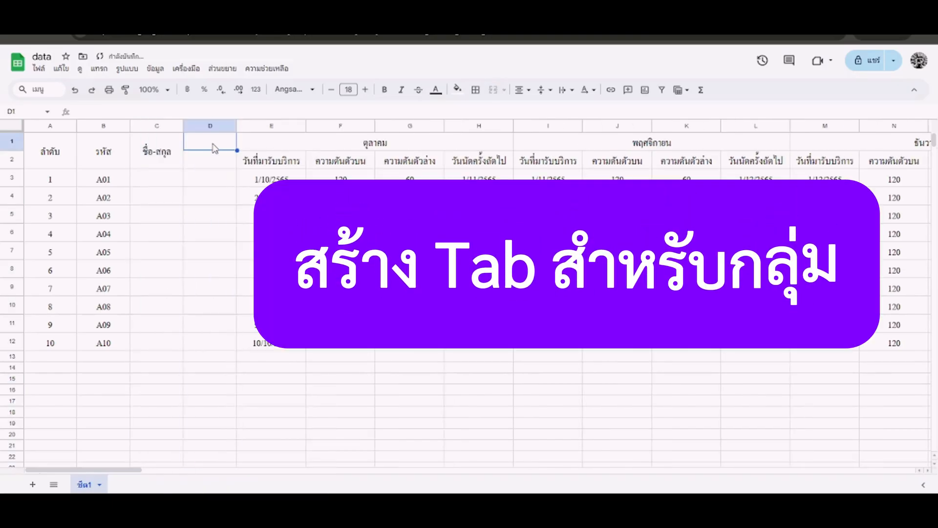
{"action": "type", "text": "ปีงบ"}
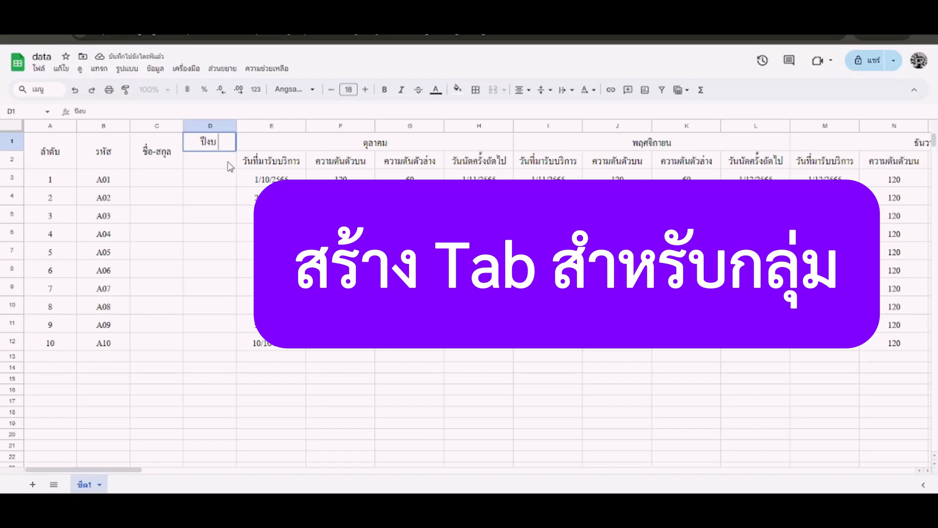
{"action": "type", "text": " 2565"}
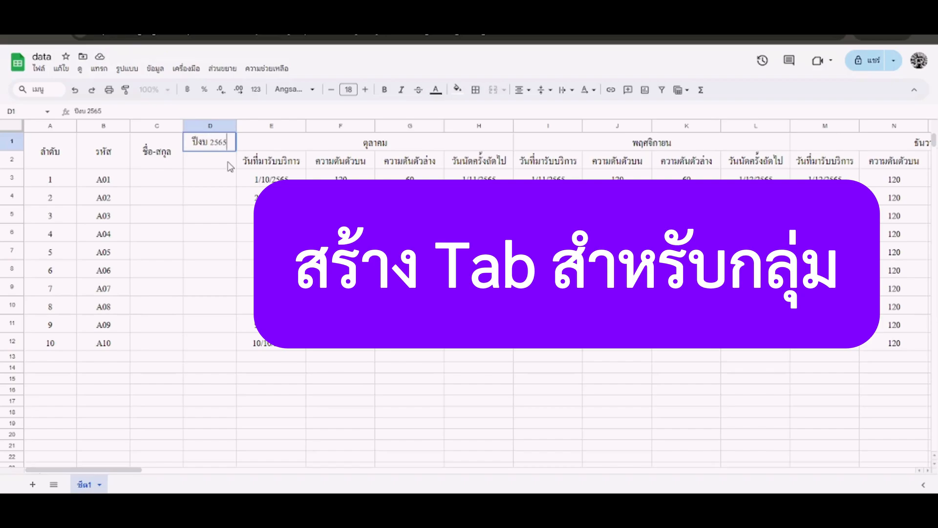
{"action": "key", "text": "BackSpace"}
{"action": "type", "text": "6"}
{"action": "key", "text": "Return"}
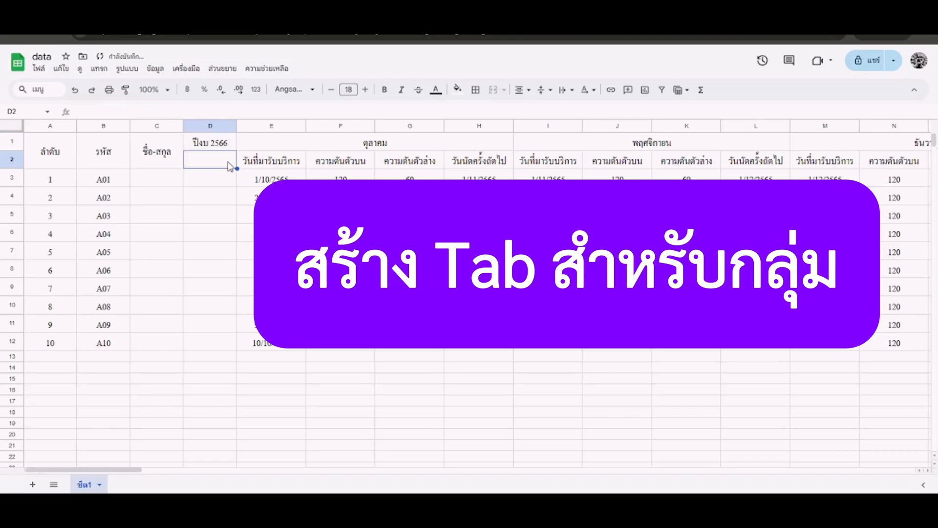
- Fill the whole of column D with light yellow
{"action": "left_click", "coordinate": [226, 146]}
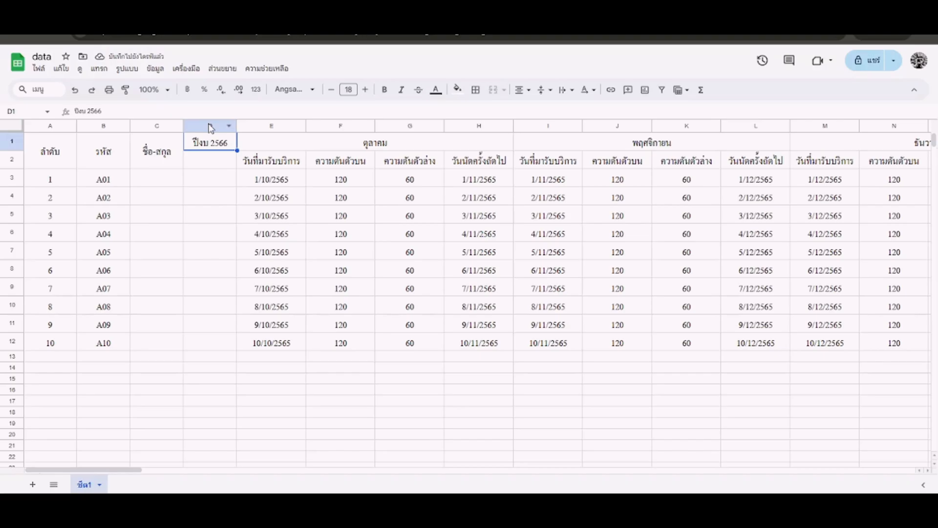
{"action": "left_click", "coordinate": [210, 126]}
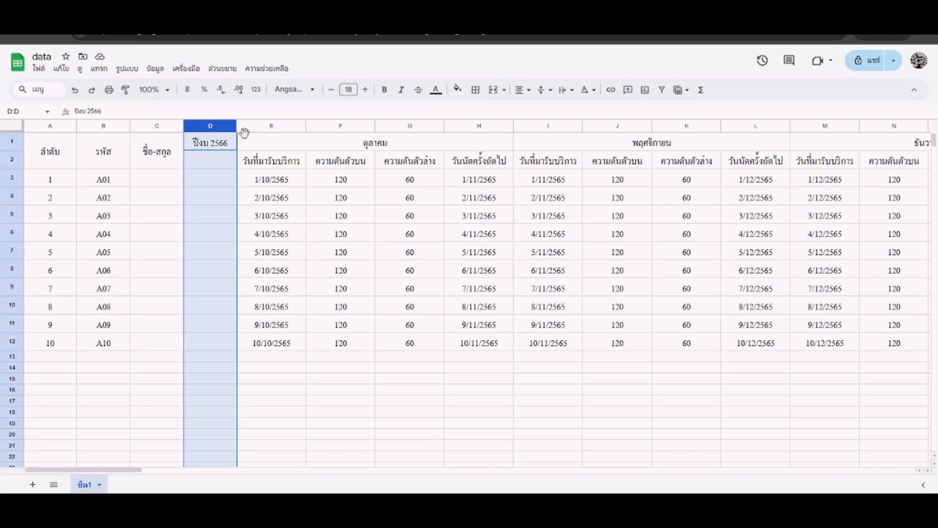
{"action": "left_click", "coordinate": [436, 89]}
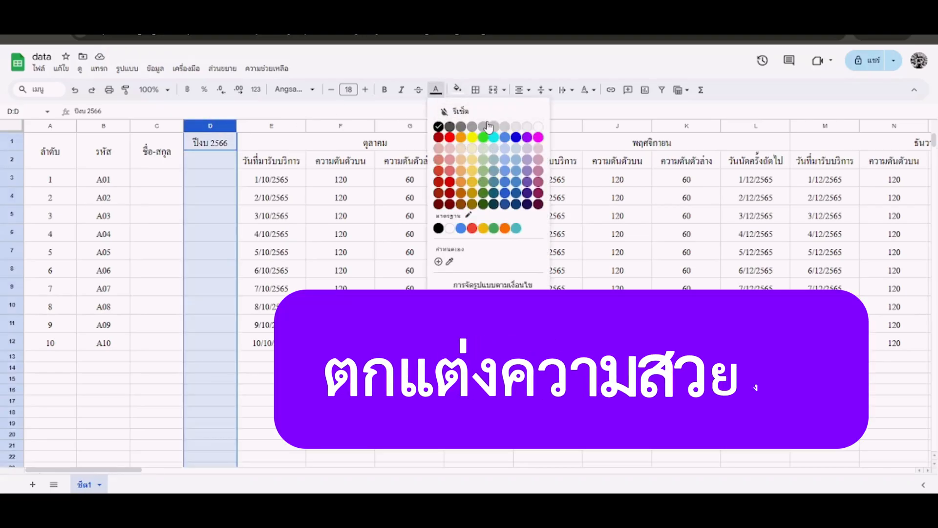
{"action": "left_click", "coordinate": [458, 89]}
{"action": "left_click", "coordinate": [494, 155]}
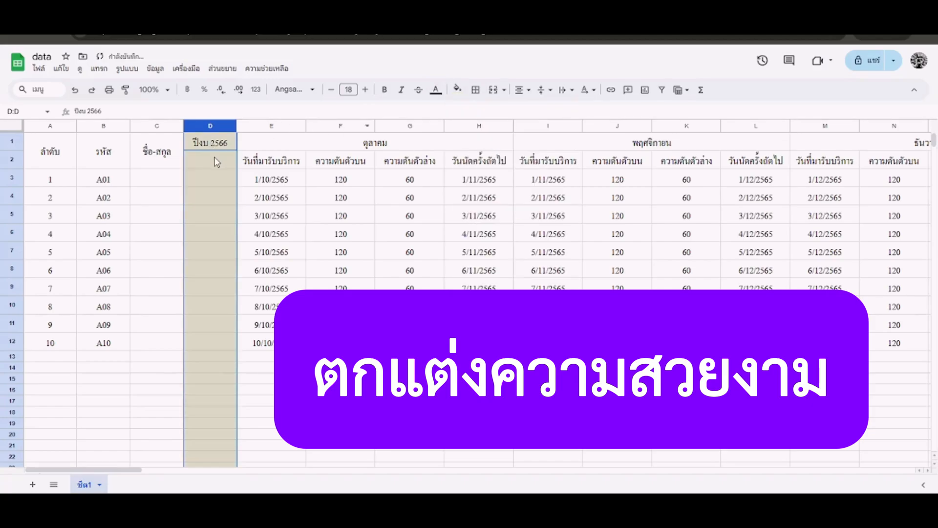
- Merge column D into a single top-aligned cell and narrow the column slightly
{"action": "left_click", "coordinate": [493, 90]}
{"action": "left_click", "coordinate": [543, 90]}
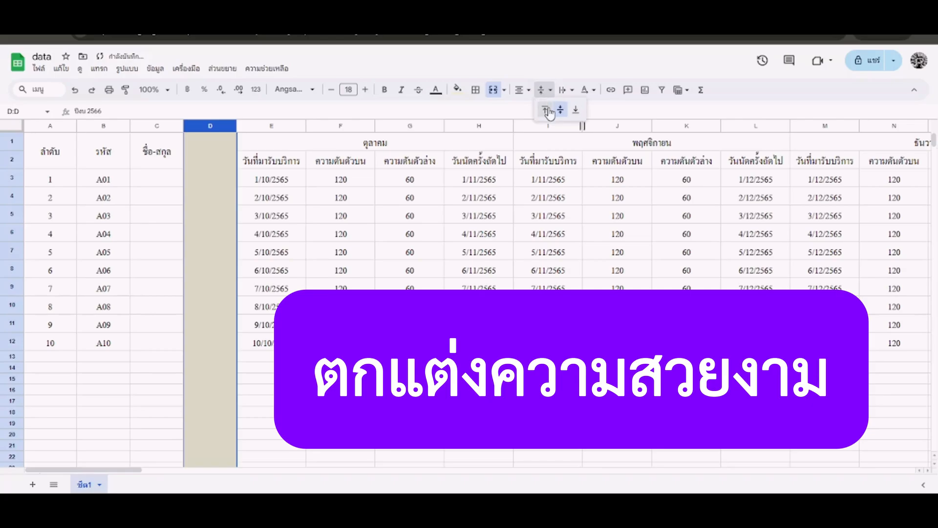
{"action": "left_click", "coordinate": [541, 106]}
{"action": "left_click", "coordinate": [233, 134]}
{"action": "left_click_drag", "start_coordinate": [236, 126], "coordinate": [228, 126]}
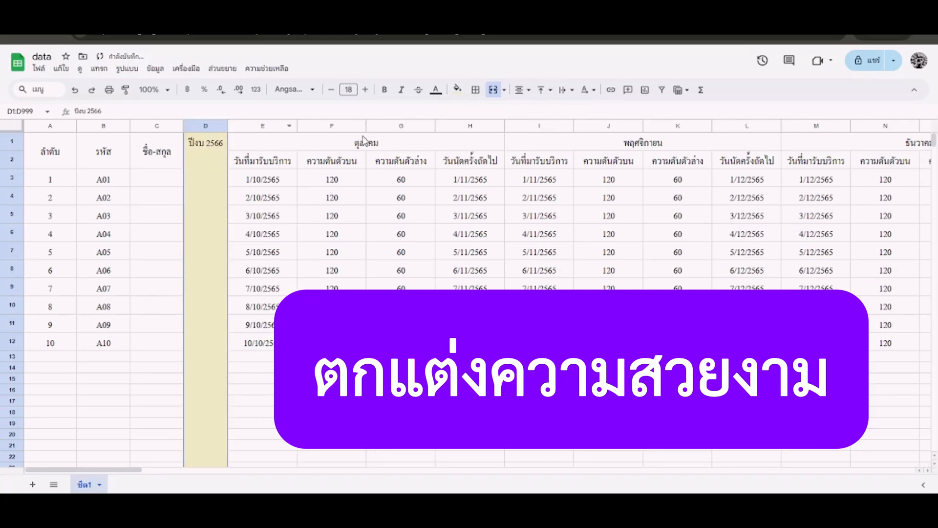
- Group the monthly data columns E to AZ, from ตุลาคม to กันยายน
{"action": "left_click_drag", "start_coordinate": [259, 126], "coordinate": [749, 155]}
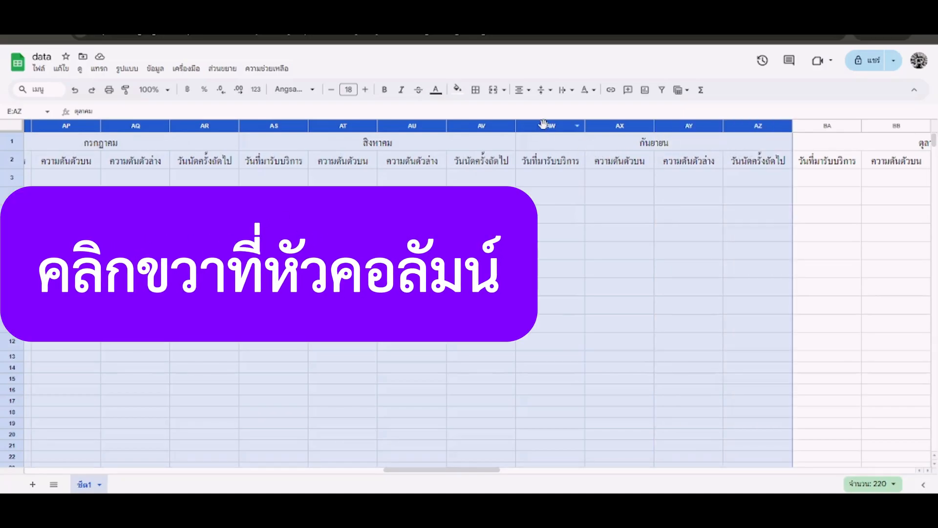
{"action": "right_click", "coordinate": [544, 125]}
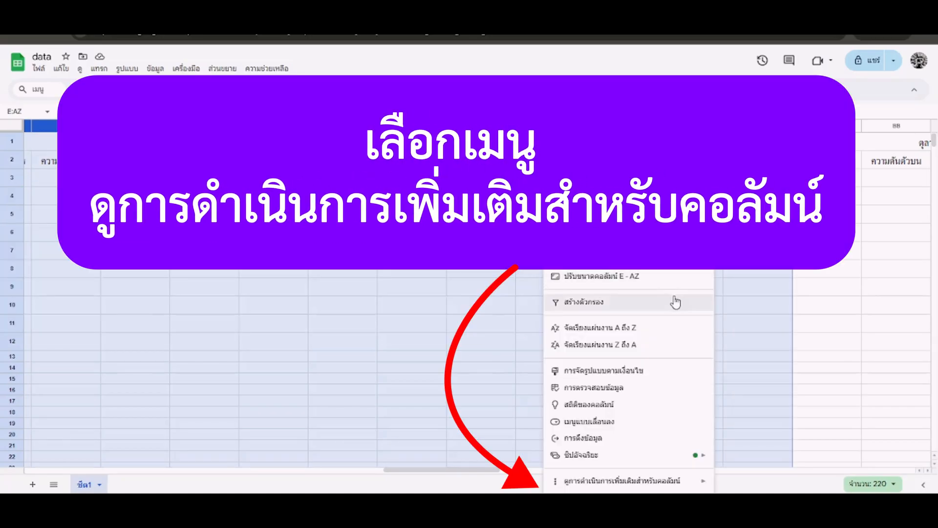
{"action": "mouse_move", "coordinate": [696, 481]}
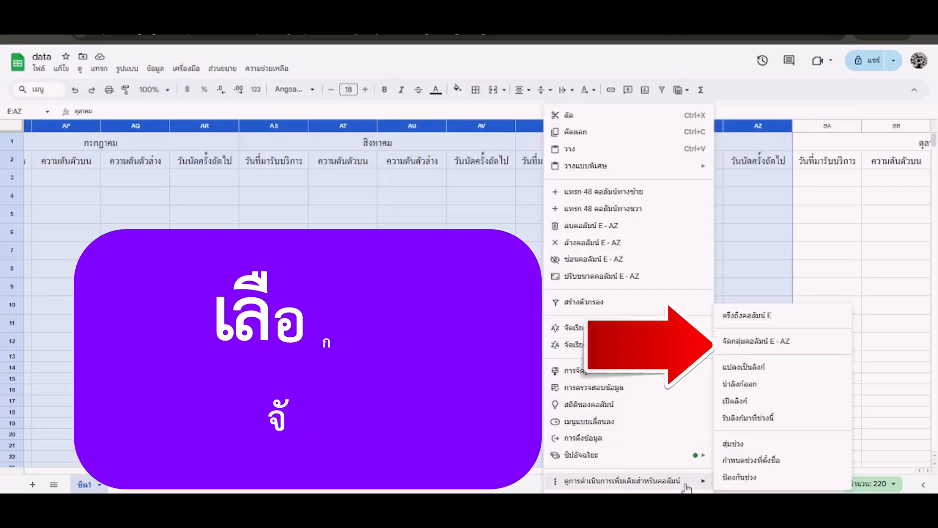
{"action": "left_click", "coordinate": [804, 342]}
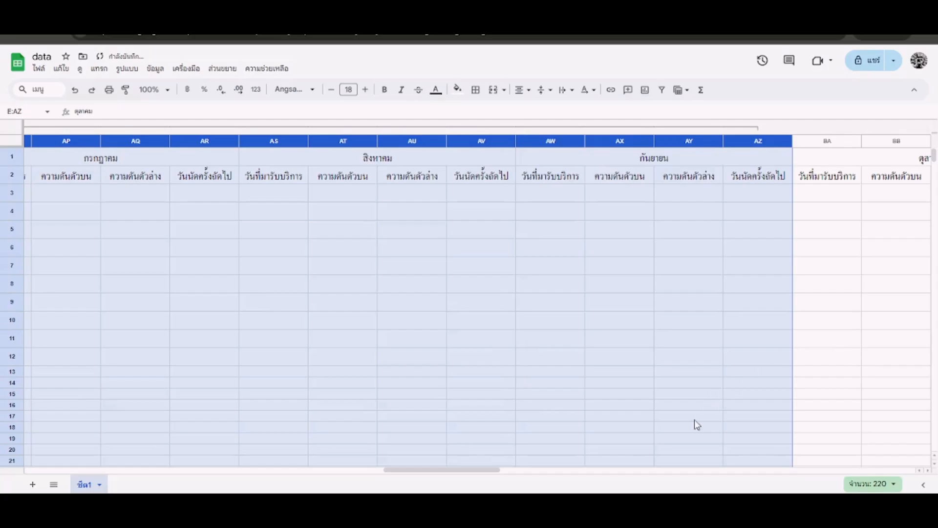
- Collapse the ปีงบ 2566 column group and expand it again
{"action": "left_click_drag", "start_coordinate": [492, 476], "coordinate": [122, 473]}
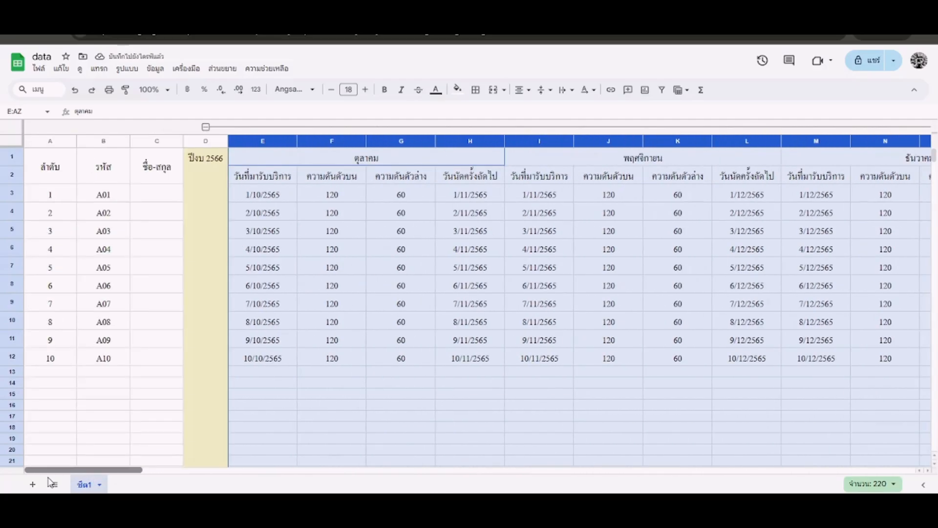
{"action": "left_click", "coordinate": [206, 128]}
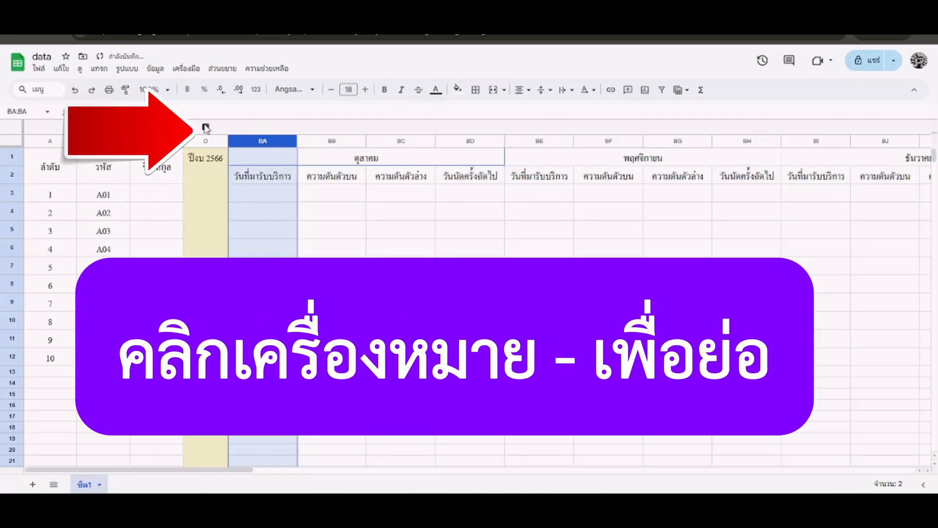
{"action": "left_click", "coordinate": [402, 232]}
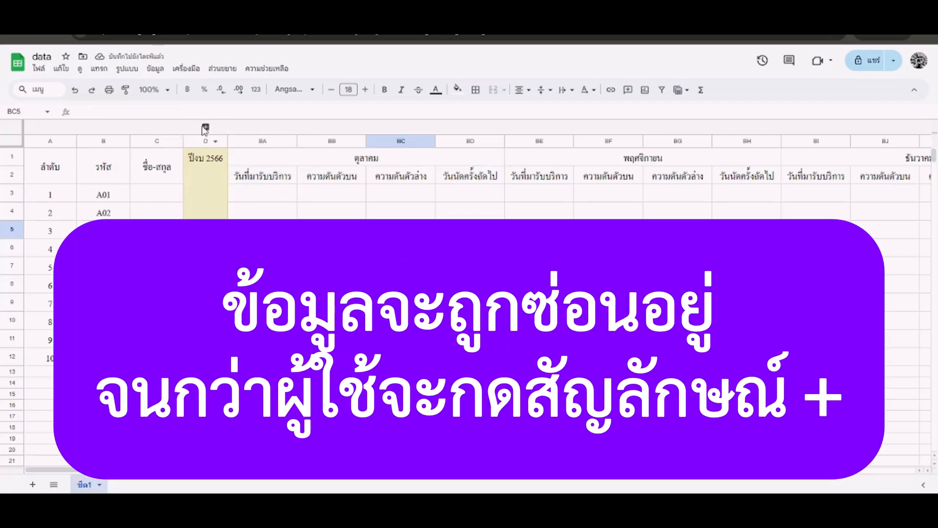
{"action": "left_click", "coordinate": [205, 128]}
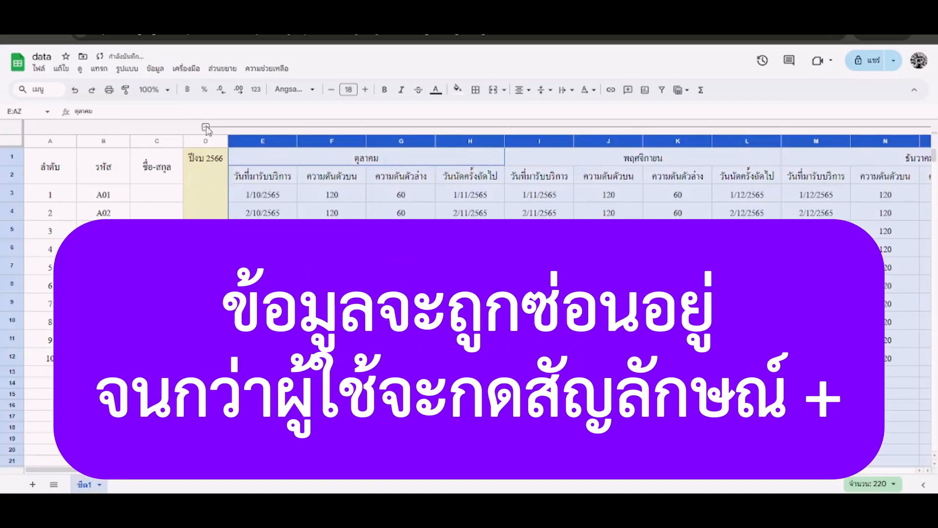
{"action": "left_click", "coordinate": [395, 200]}
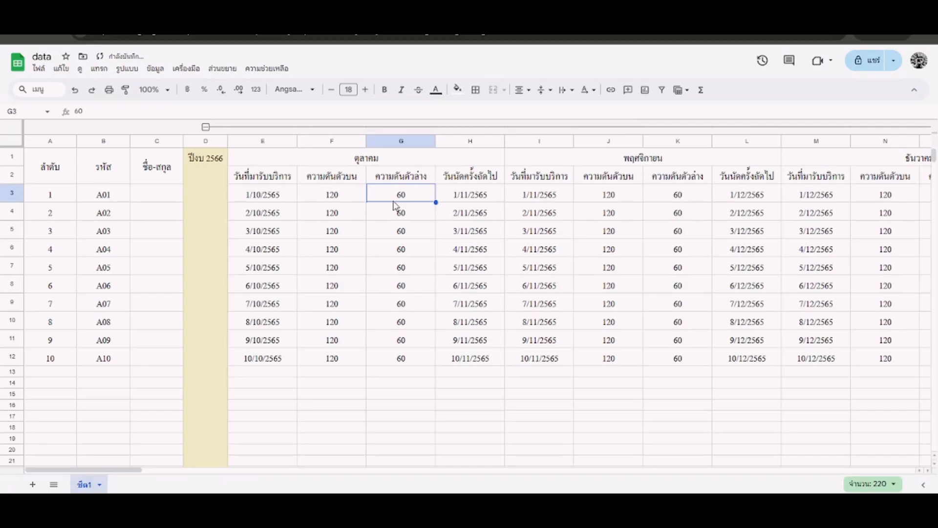
- Insert a column to the right of the ปีงบ 2566 column and enter the heading "ต.ค." in E1
{"action": "right_click", "coordinate": [206, 145]}
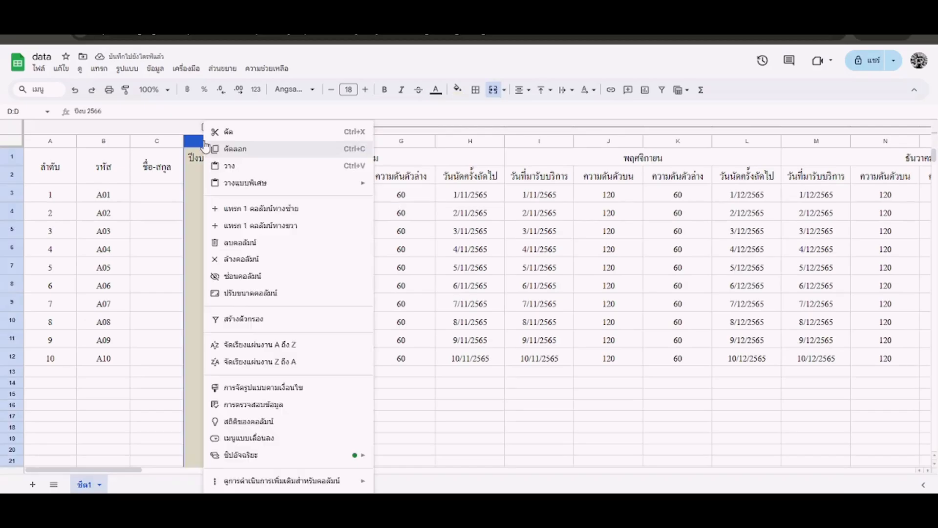
{"action": "left_click", "coordinate": [299, 225]}
{"action": "left_click", "coordinate": [248, 154]}
{"action": "type", "text": "ค"}
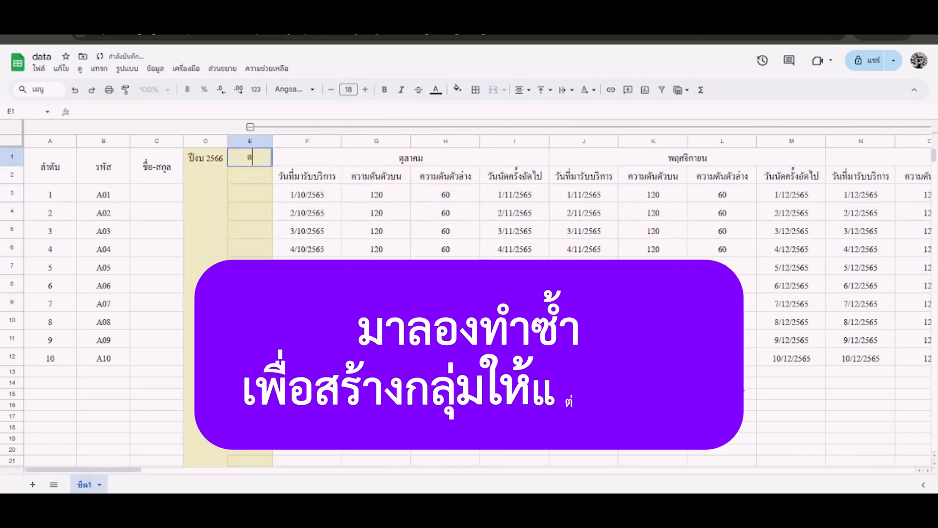
{"action": "type", "text": ".ค."}
{"action": "key", "text": "Return"}
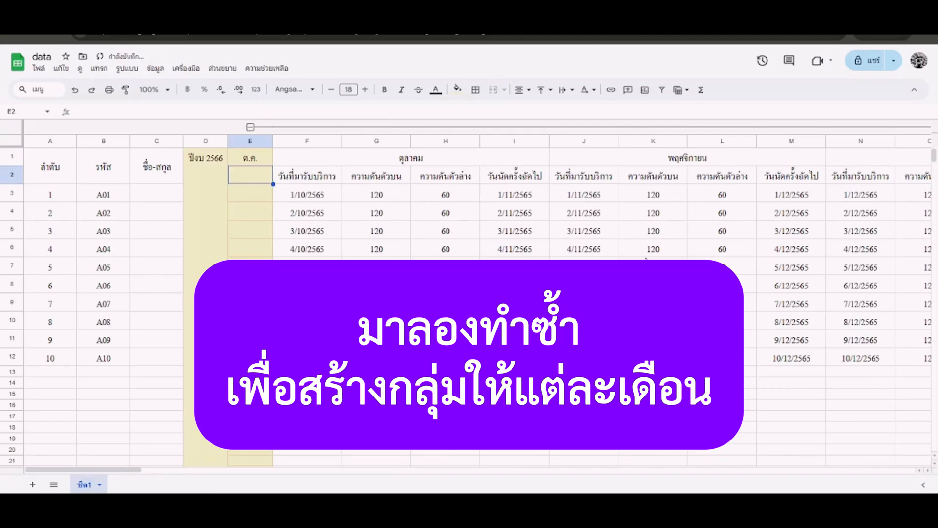
- Merge the cells of the ต.ค. column and fill it with light blue
{"action": "left_click", "coordinate": [251, 142]}
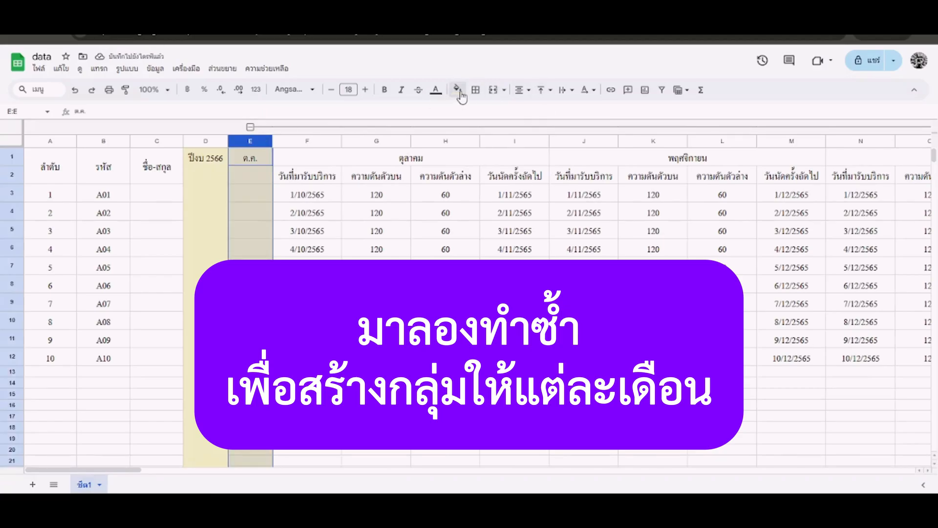
{"action": "left_click", "coordinate": [491, 95]}
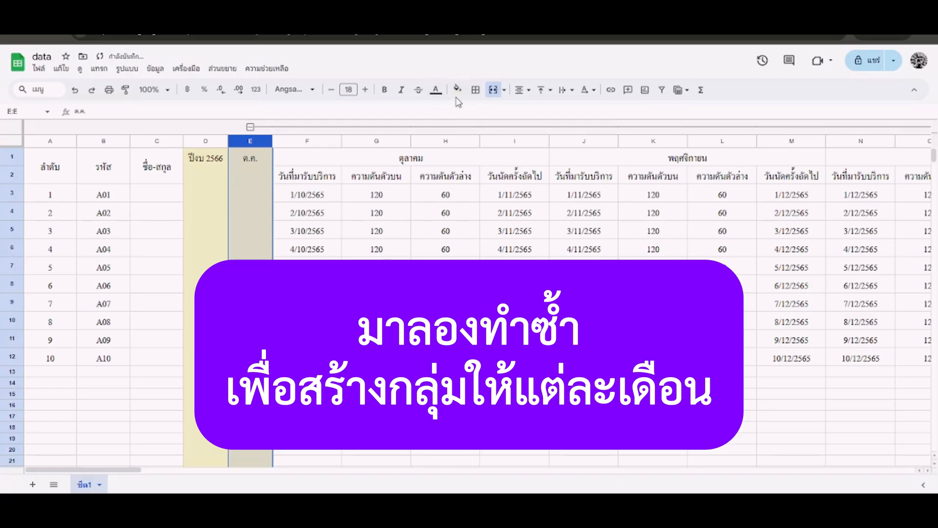
{"action": "left_click", "coordinate": [458, 90]}
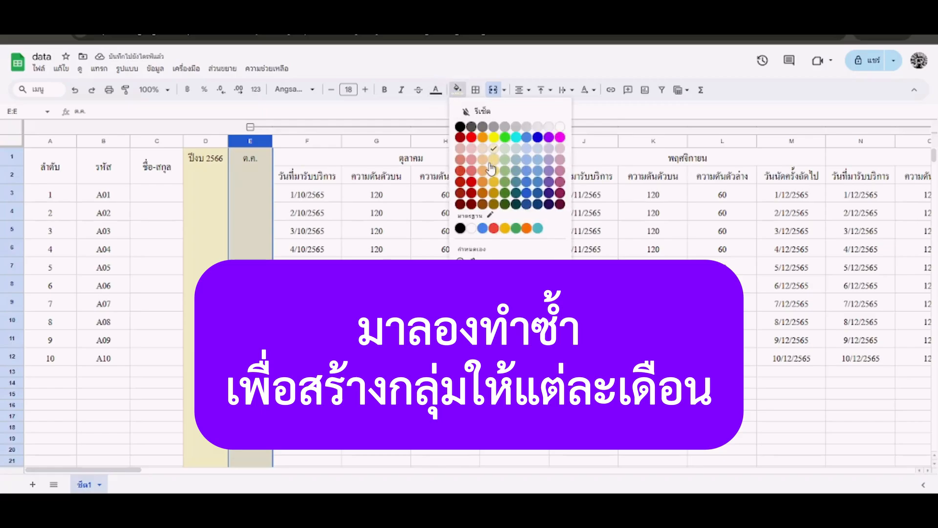
{"action": "left_click", "coordinate": [516, 170]}
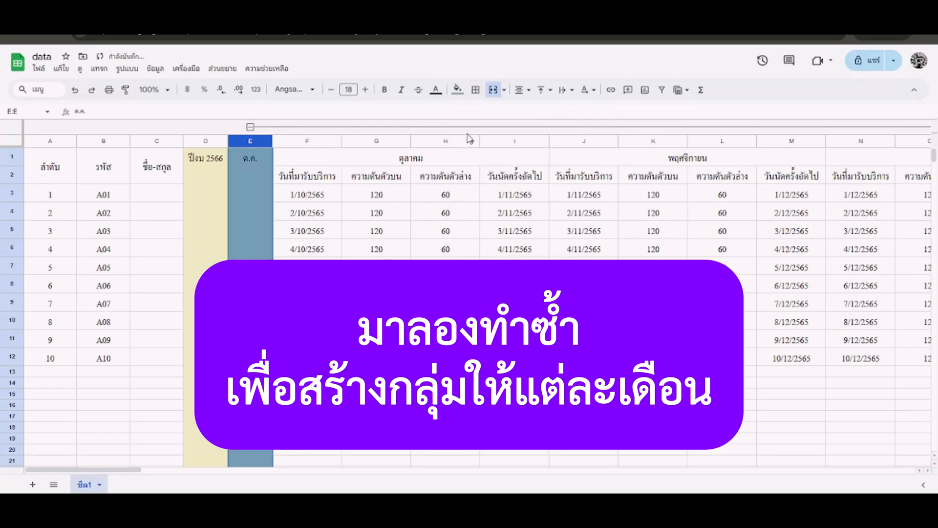
{"action": "left_click", "coordinate": [457, 90]}
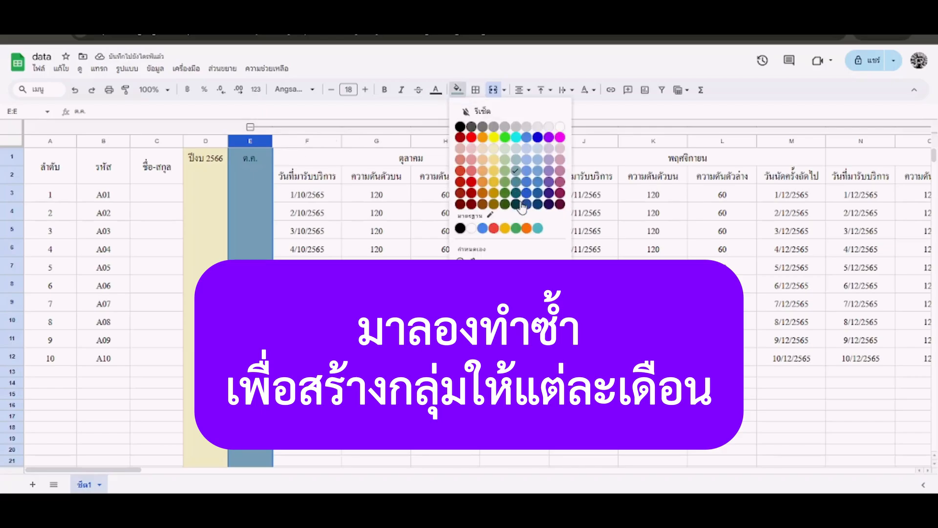
{"action": "left_click", "coordinate": [542, 153]}
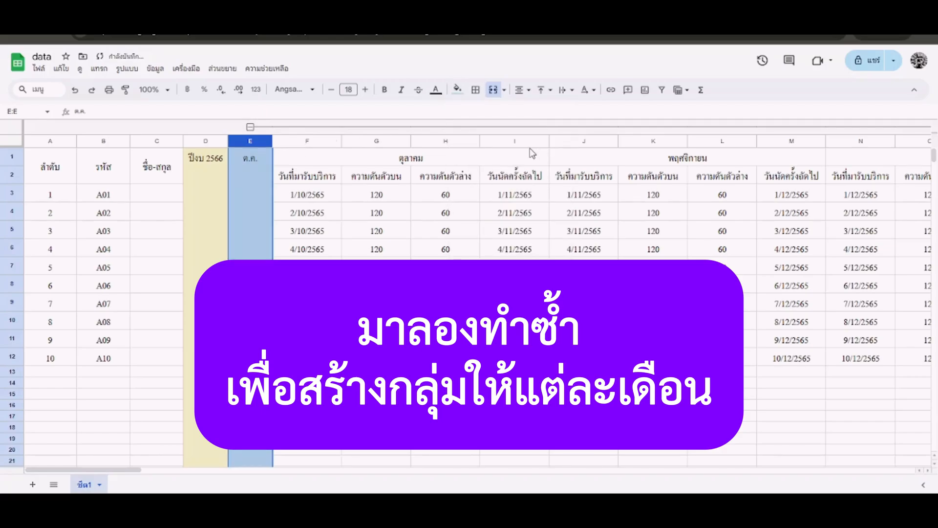
- Try grouping the ตุลาคม columns F to I inside the year group, and undo the grouping
{"action": "left_click", "coordinate": [255, 177]}
{"action": "left_click_drag", "start_coordinate": [307, 143], "coordinate": [506, 141]}
{"action": "right_click", "coordinate": [506, 141]}
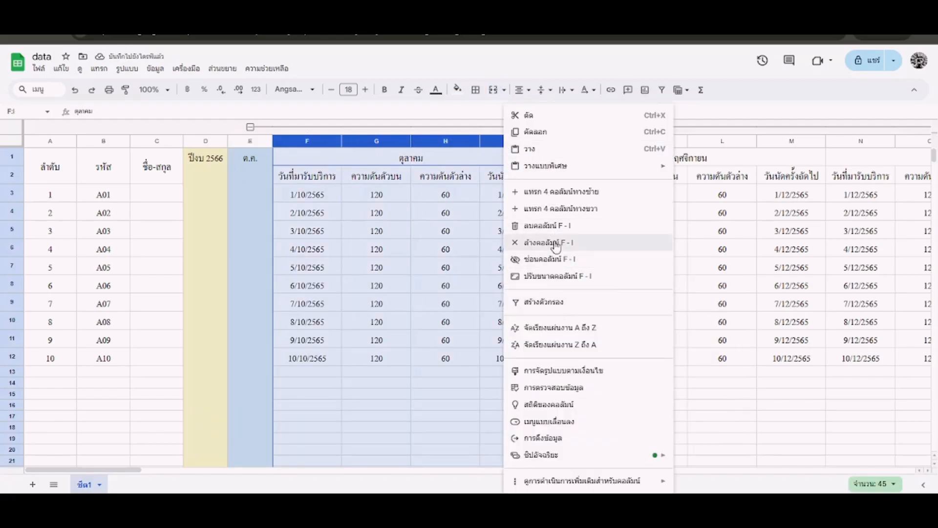
{"action": "mouse_move", "coordinate": [592, 482]}
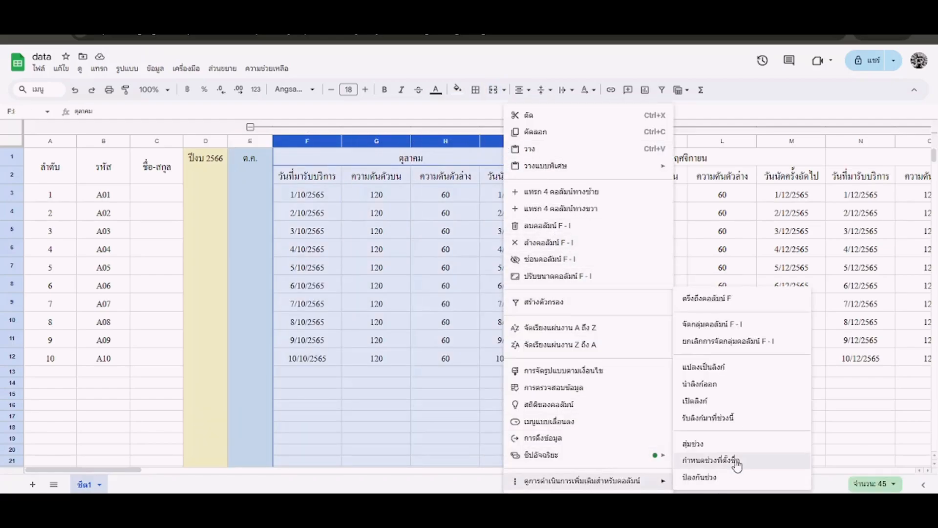
{"action": "left_click", "coordinate": [760, 330]}
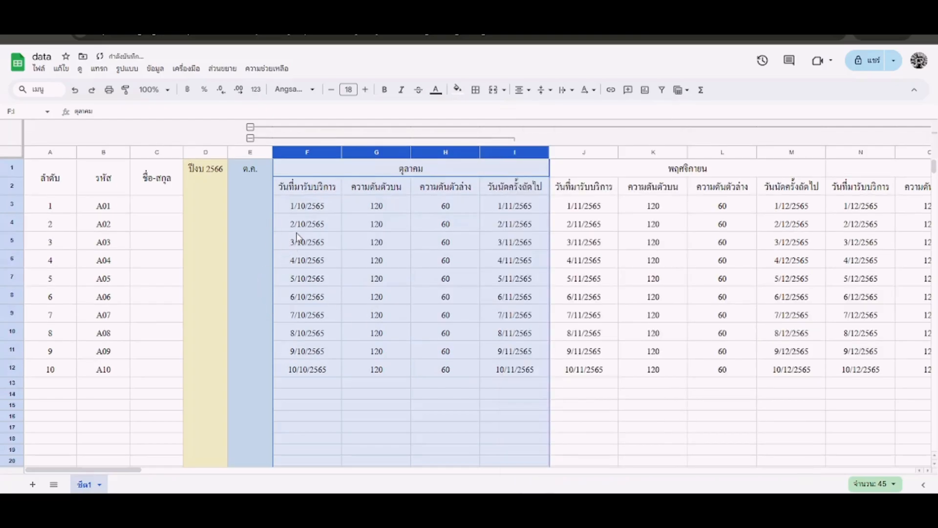
{"action": "left_click", "coordinate": [329, 207]}
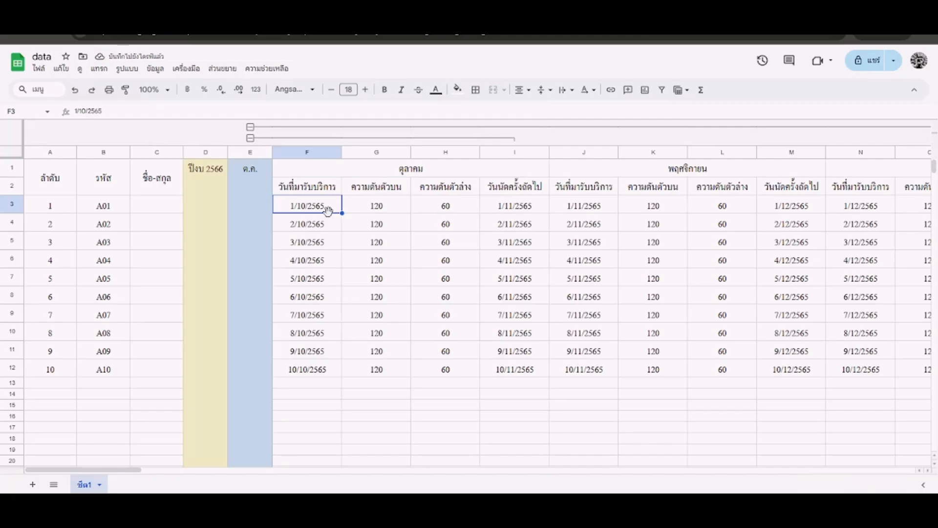
{"action": "key", "text": "ctrl+z"}
- Group the ตุลาคม columns F to I inside the year group and collapse the new group
{"action": "left_click_drag", "start_coordinate": [307, 141], "coordinate": [496, 138]}
{"action": "right_click", "coordinate": [496, 138]}
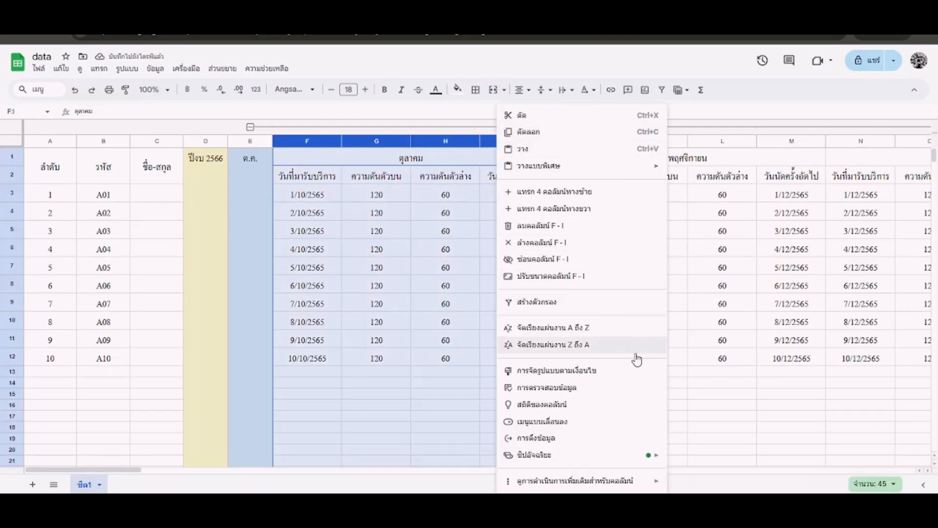
{"action": "mouse_move", "coordinate": [648, 484]}
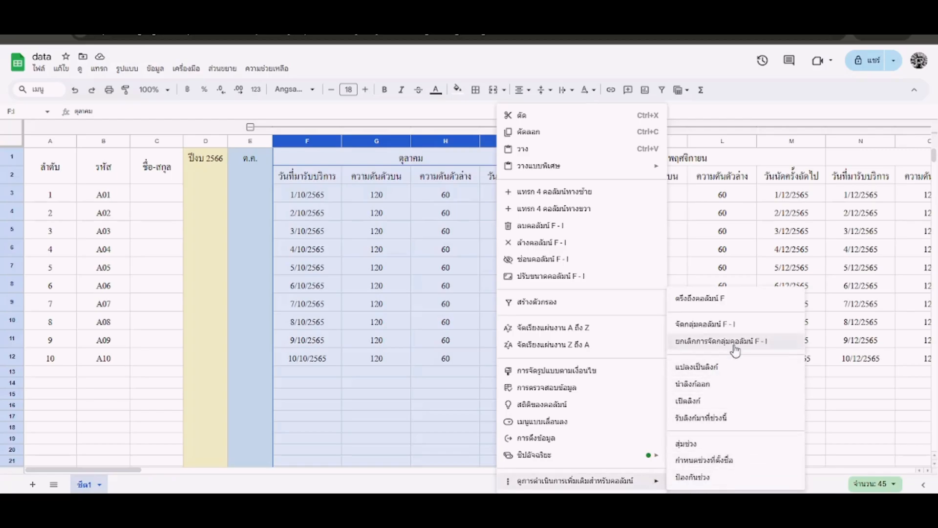
{"action": "left_click", "coordinate": [758, 325]}
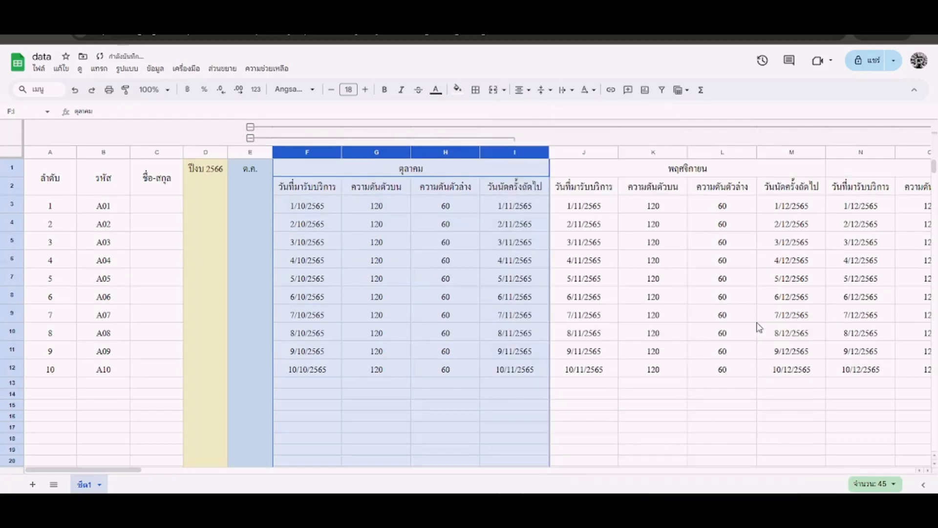
{"action": "left_click", "coordinate": [250, 138]}
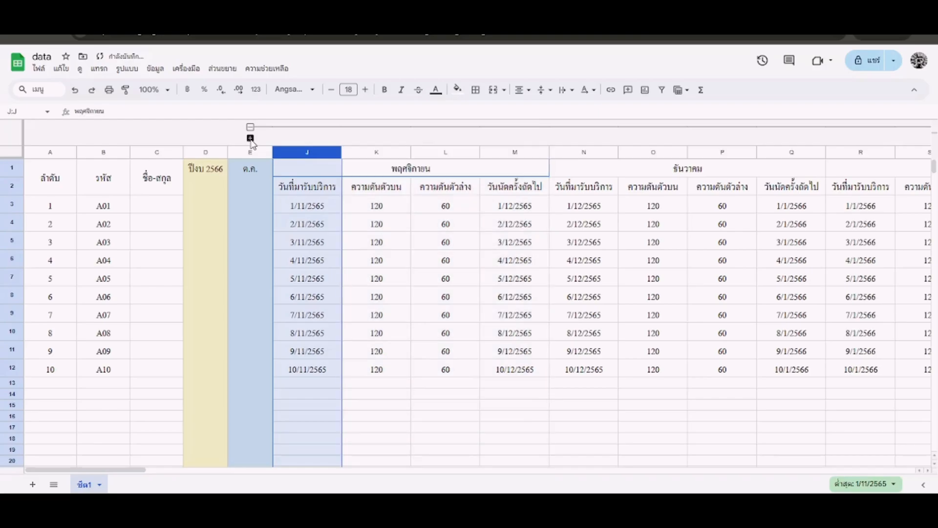
{"action": "left_click", "coordinate": [430, 246]}
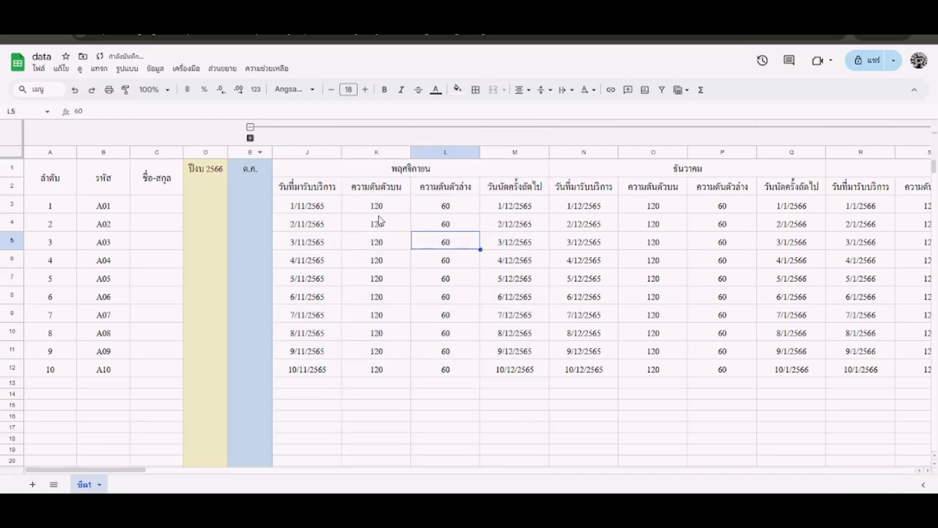
- Insert a column before the พฤศจิกายน columns and paste a copy of the ต.ค. marker column into it
{"action": "left_click", "coordinate": [247, 153]}
{"action": "right_click", "coordinate": [247, 152]}
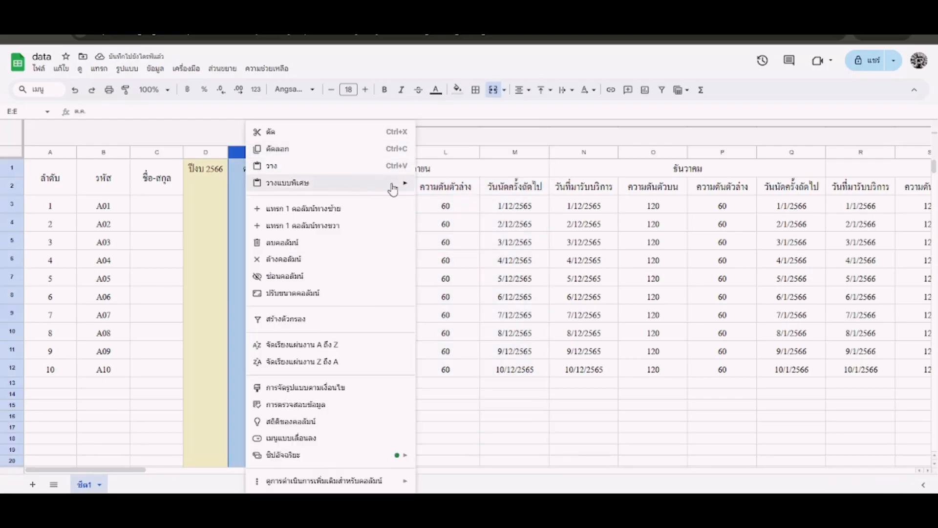
{"action": "left_click", "coordinate": [291, 152]}
{"action": "right_click", "coordinate": [296, 154]}
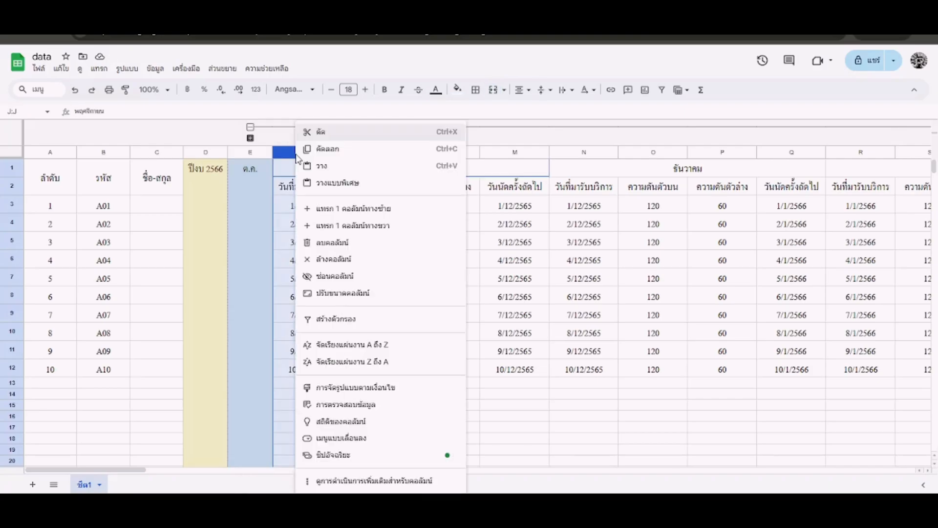
{"action": "left_click", "coordinate": [381, 210]}
{"action": "left_click", "coordinate": [239, 156]}
{"action": "key", "text": "ctrl+c"}
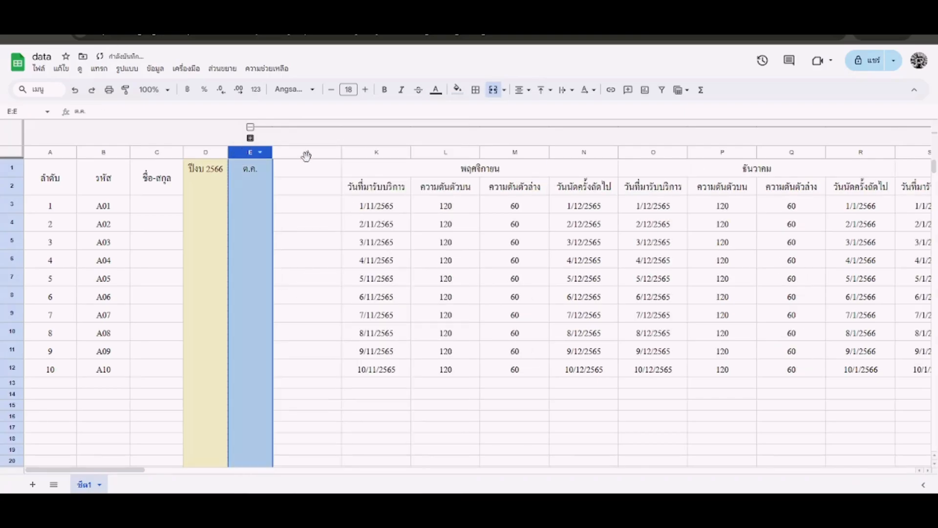
{"action": "left_click", "coordinate": [308, 152]}
{"action": "key", "text": "ctrl+v"}
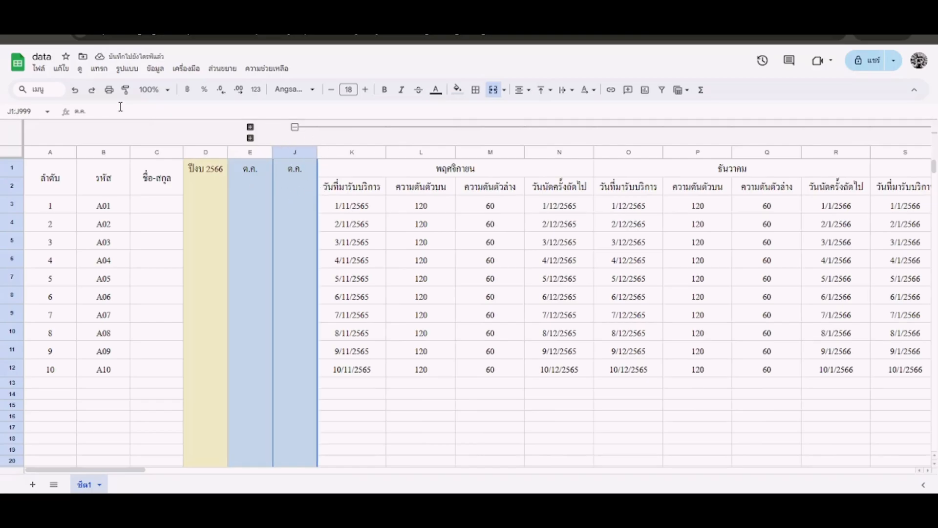
- Change the heading of marker column J to "พ.ย." and fill the column with light purple
{"action": "type", "text": "พ.ย."}
{"action": "key", "text": "Return"}
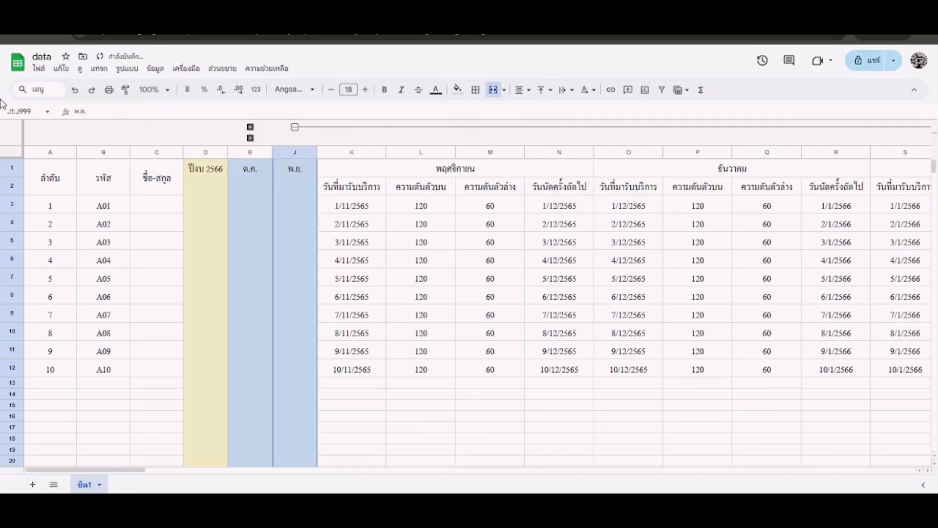
{"action": "left_click", "coordinate": [382, 240]}
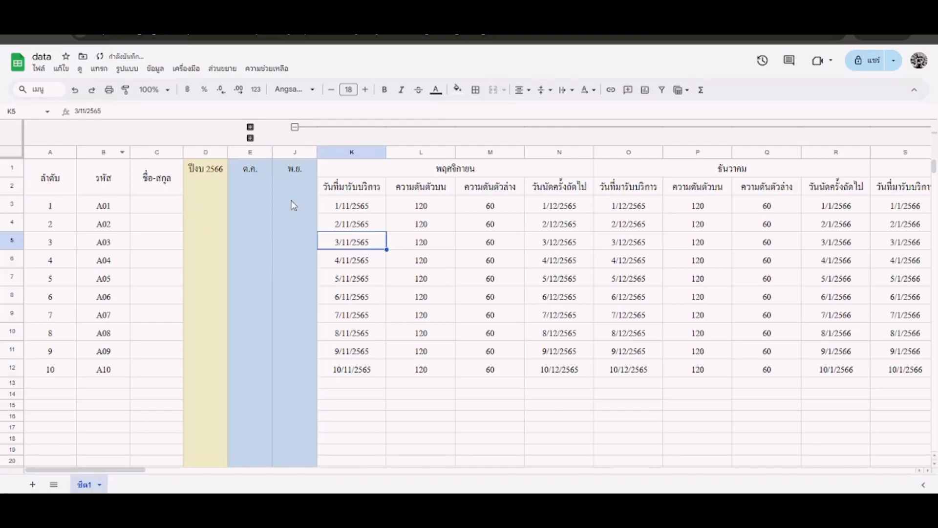
{"action": "left_click", "coordinate": [303, 152]}
{"action": "left_click", "coordinate": [457, 89]}
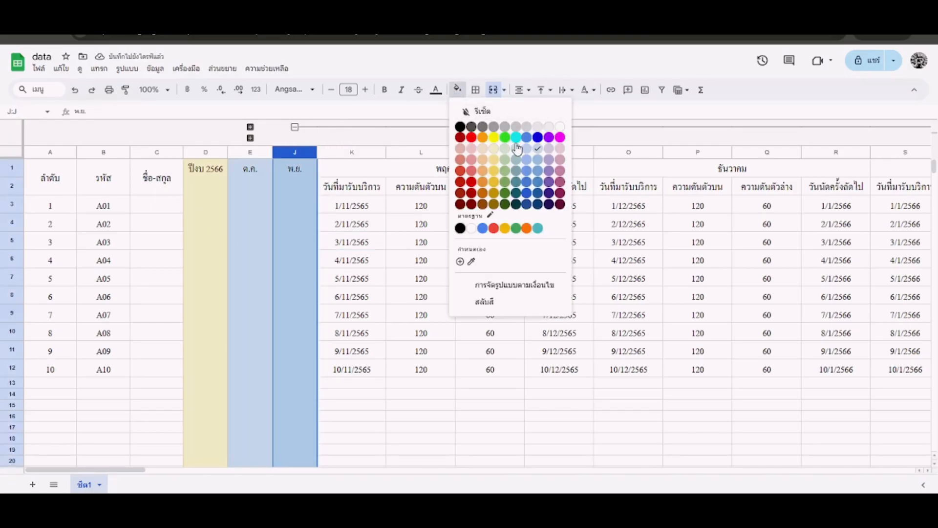
{"action": "left_click", "coordinate": [558, 151]}
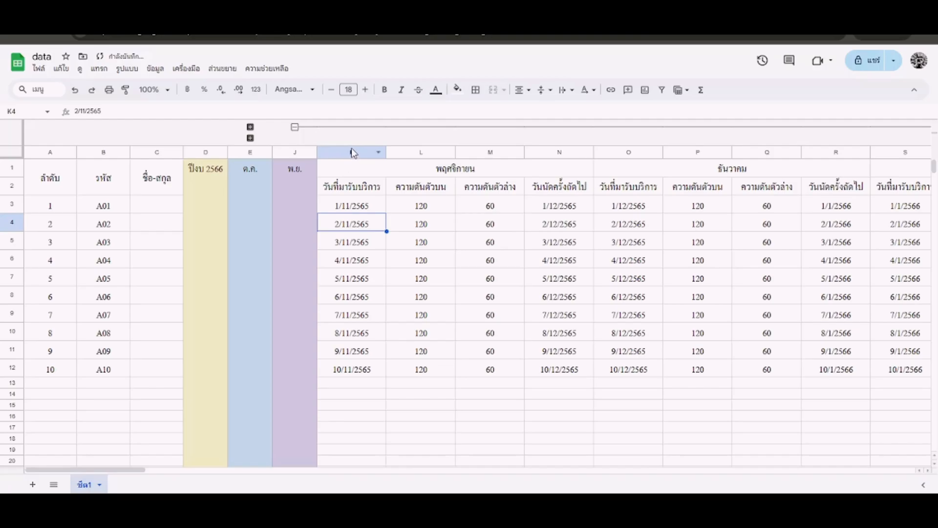
- Group the พฤศจิกายน columns K to N inside the year group and collapse the new group
{"action": "left_click_drag", "start_coordinate": [351, 149], "coordinate": [537, 151]}
{"action": "right_click", "coordinate": [537, 151]}
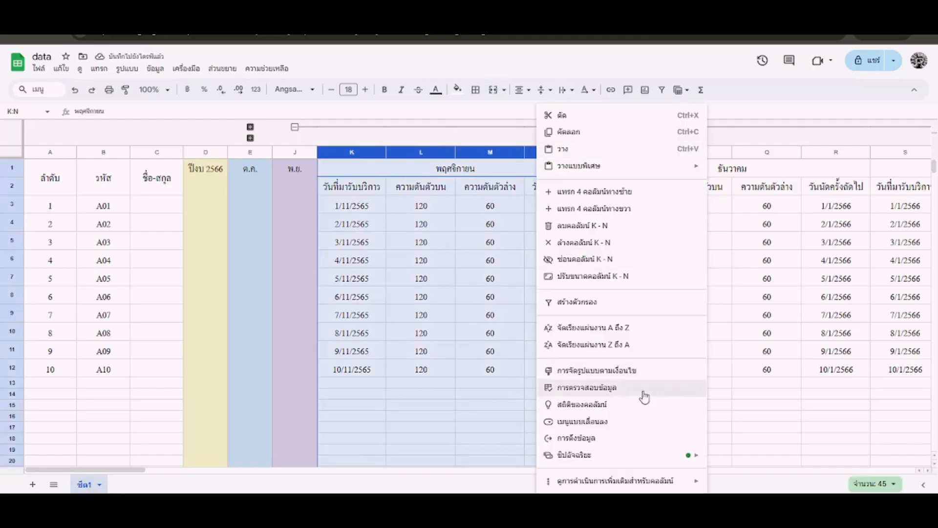
{"action": "mouse_move", "coordinate": [687, 482]}
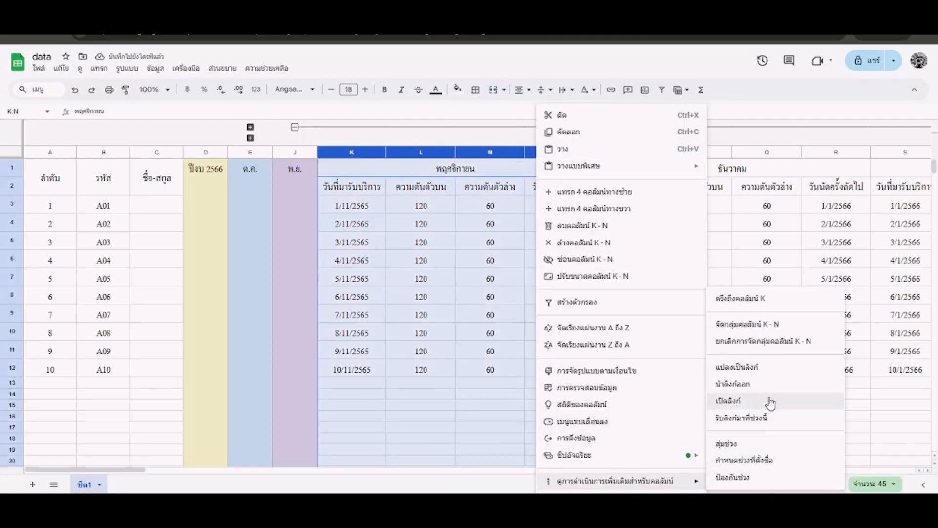
{"action": "left_click", "coordinate": [776, 324]}
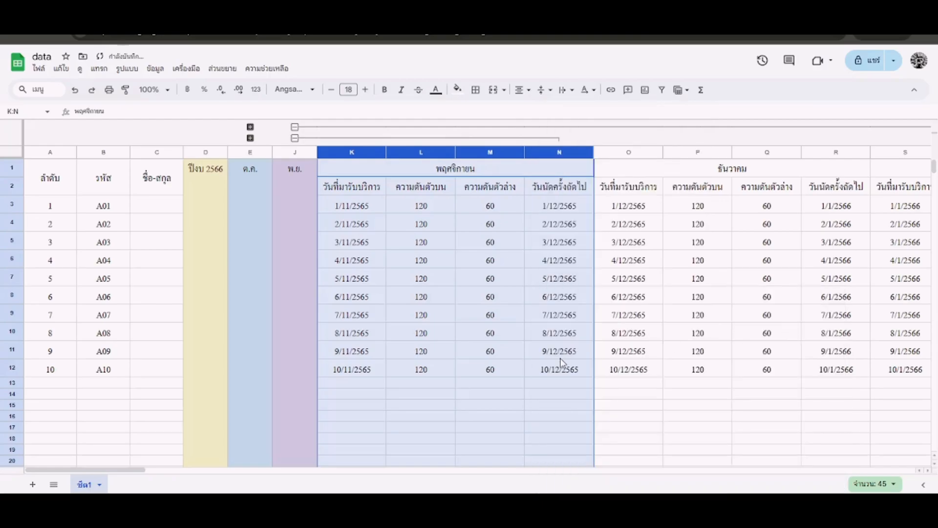
{"action": "left_click", "coordinate": [518, 405]}
{"action": "left_click", "coordinate": [295, 139]}
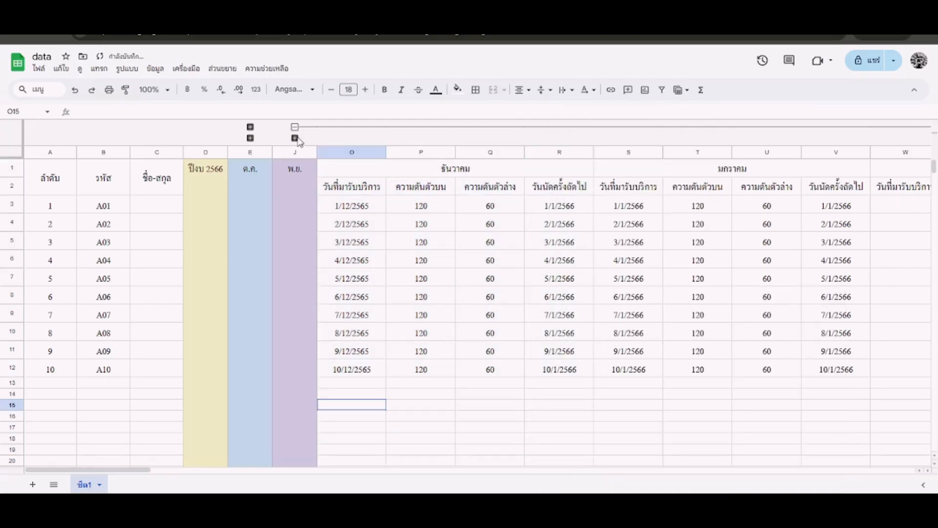
- Expand and collapse the ต.ค. and พ.ย. column groups in turn to check them
{"action": "left_click", "coordinate": [251, 138]}
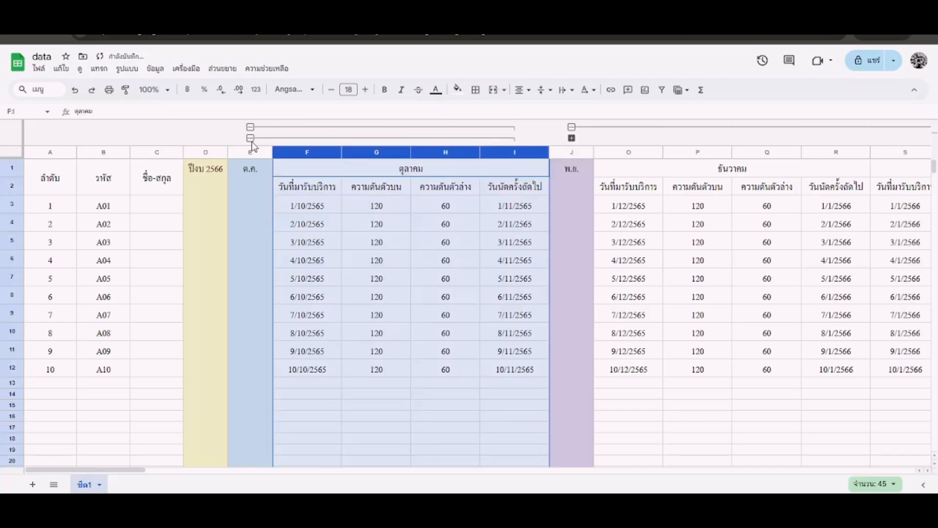
{"action": "left_click", "coordinate": [251, 139]}
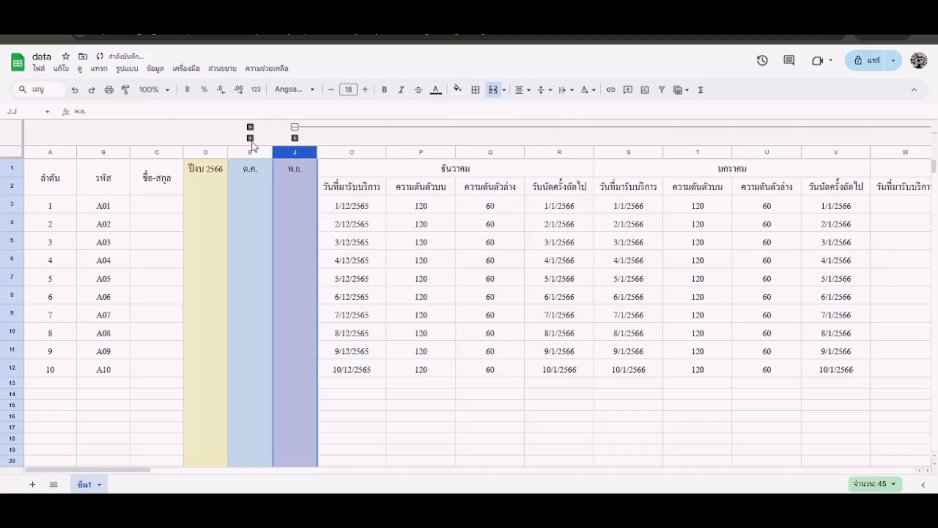
{"action": "left_click", "coordinate": [295, 139]}
{"action": "left_click", "coordinate": [295, 138]}
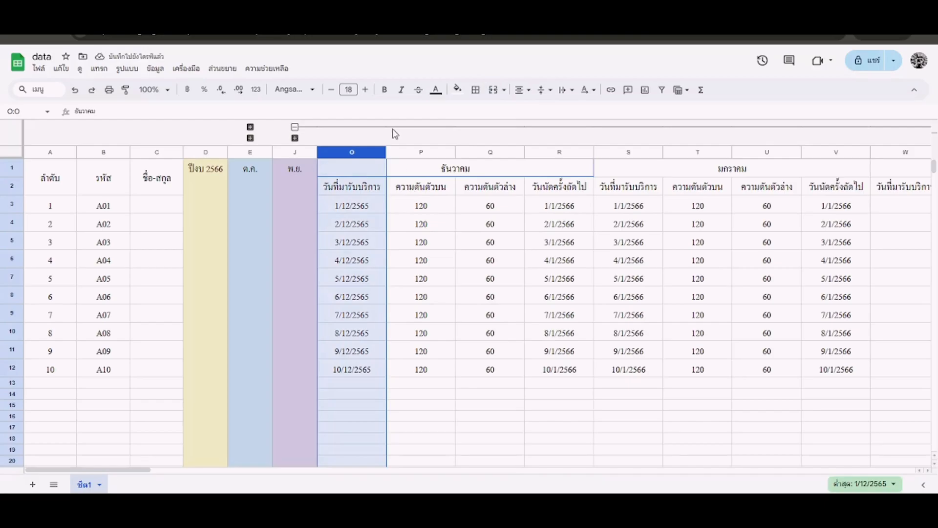
- Insert a column before the ธันวาคม columns and paste a copy of the พ.ย. marker column into it
{"action": "right_click", "coordinate": [301, 152]}
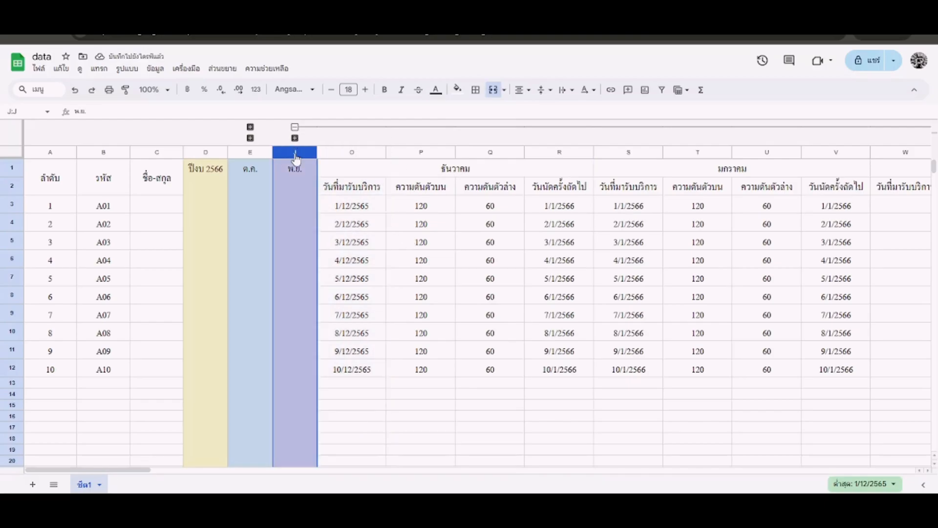
{"action": "left_click", "coordinate": [558, 230]}
{"action": "left_click", "coordinate": [284, 151]}
{"action": "key", "text": "ctrl+c"}
{"action": "left_click", "coordinate": [353, 152]}
{"action": "right_click", "coordinate": [354, 154]}
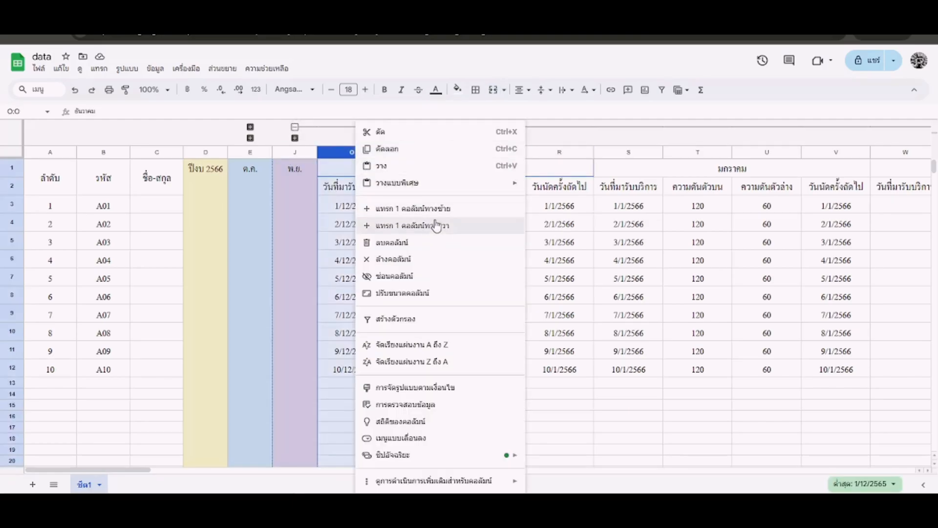
{"action": "left_click", "coordinate": [371, 208]}
{"action": "key", "text": "ctrl+v"}
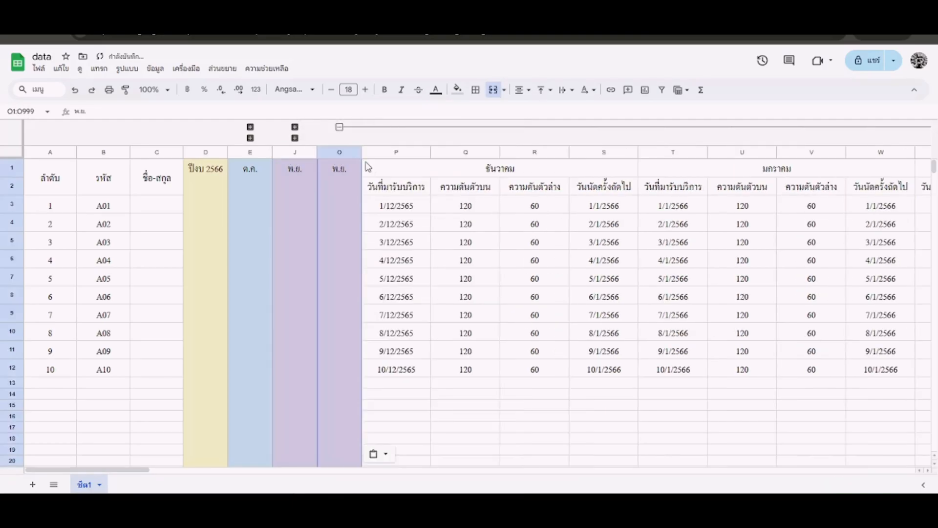
- Change the heading of marker column O to "ธ.ค." and fill the column with light orange
{"action": "double_click", "coordinate": [346, 170]}
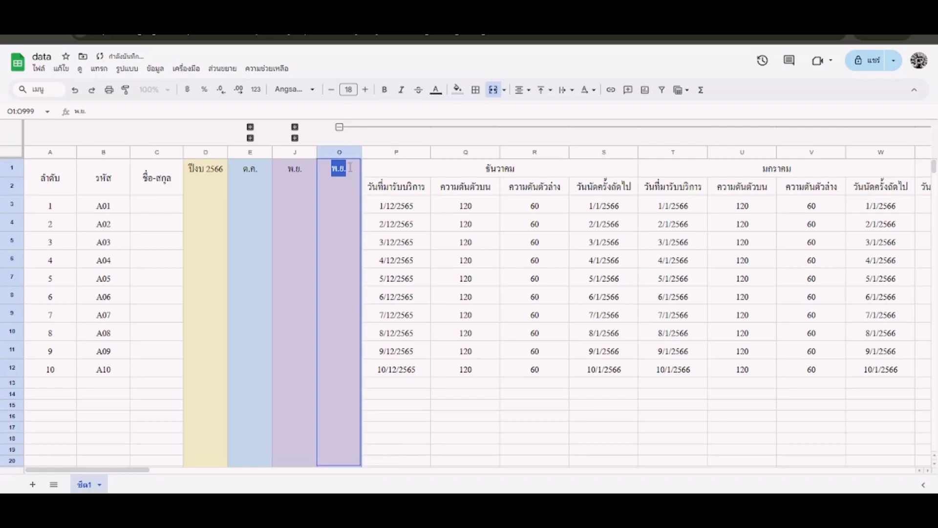
{"action": "type", "text": "ธ"}
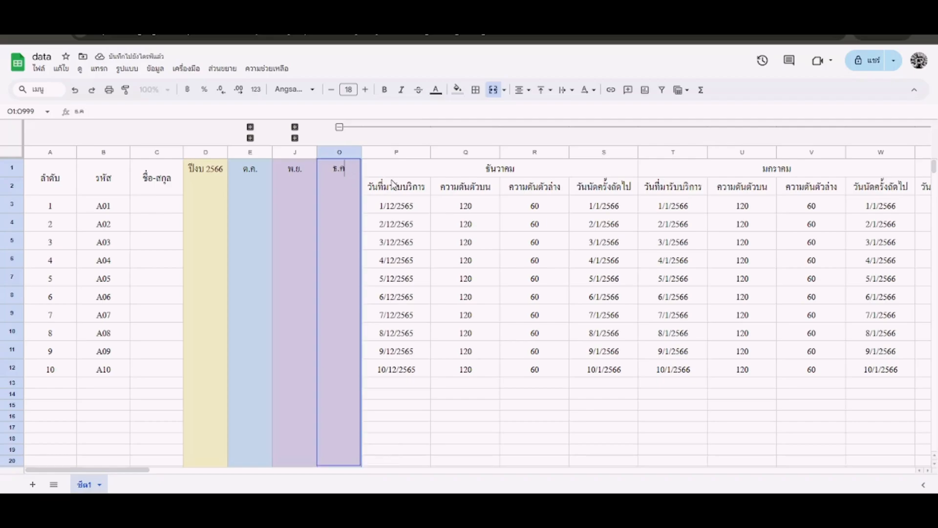
{"action": "key", "text": "Return"}
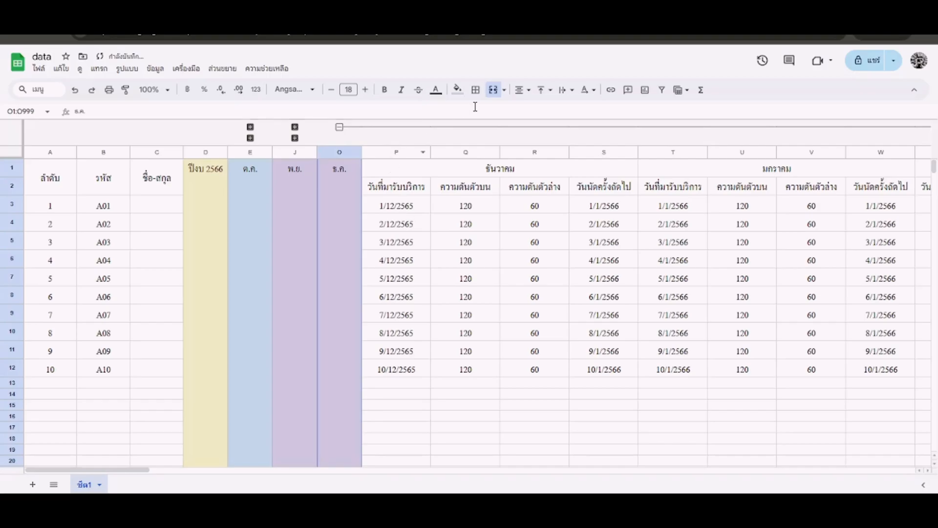
{"action": "left_click", "coordinate": [457, 89]}
{"action": "left_click", "coordinate": [483, 152]}
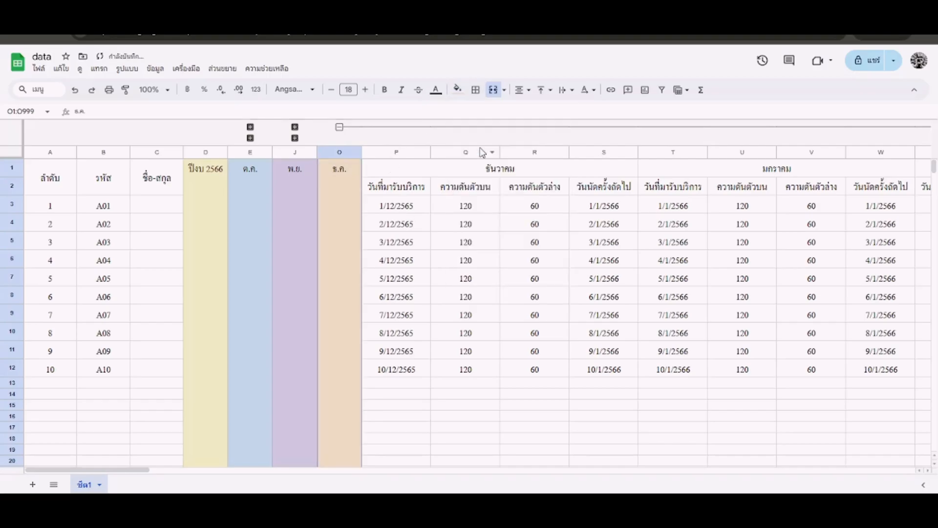
{"action": "left_click", "coordinate": [435, 239]}
- Group the ธันวาคม columns P to S inside the year group and collapse the new group
{"action": "left_click_drag", "start_coordinate": [391, 153], "coordinate": [582, 150]}
{"action": "right_click", "coordinate": [525, 156]}
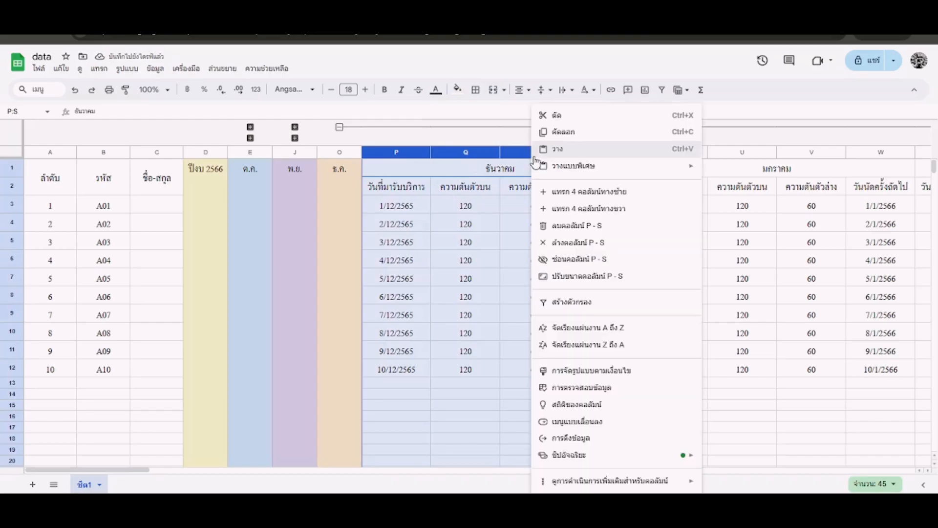
{"action": "mouse_move", "coordinate": [672, 490]}
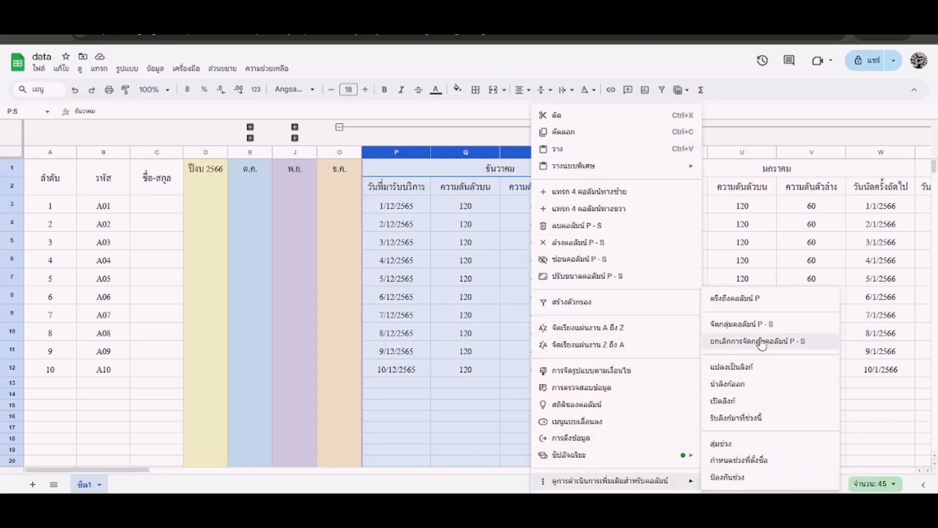
{"action": "left_click", "coordinate": [790, 325]}
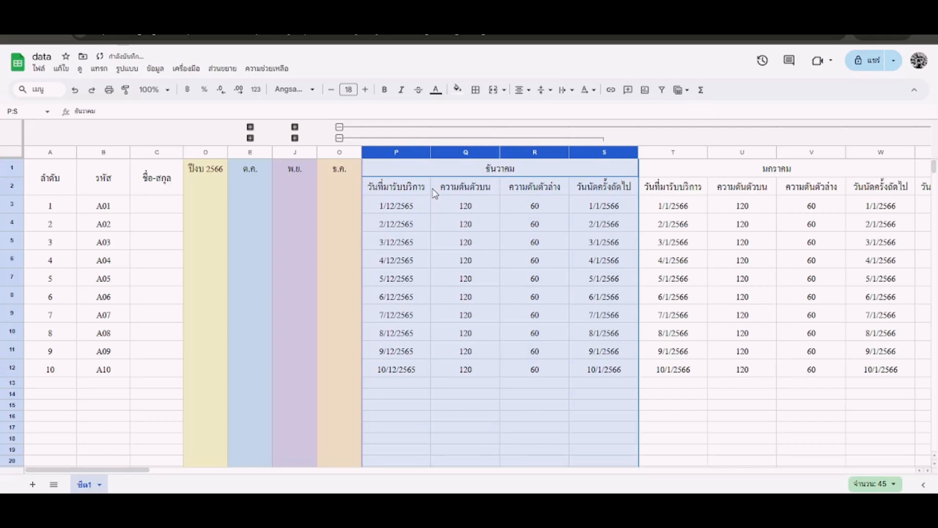
{"action": "left_click", "coordinate": [339, 138]}
{"action": "left_click", "coordinate": [396, 221]}
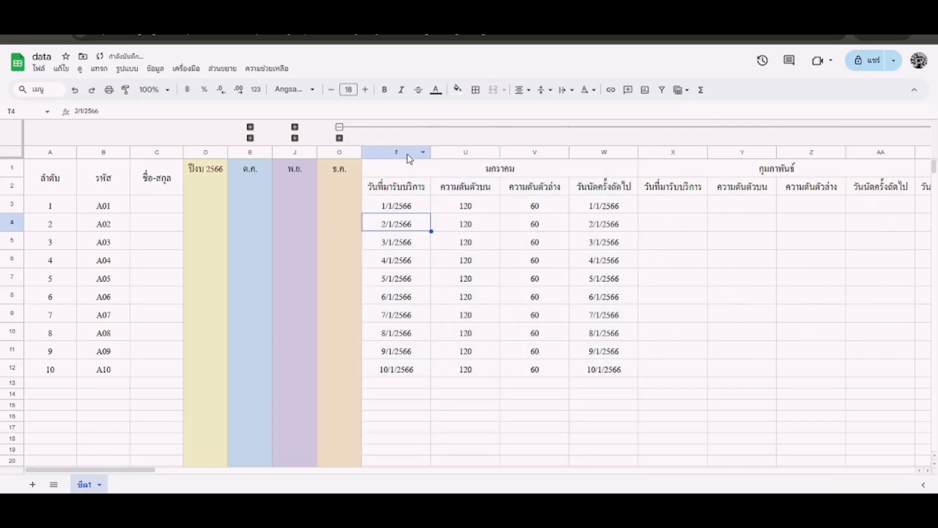
- Insert a column before the มกราคม columns and paste a copy of the ธ.ค. marker column into it
{"action": "left_click", "coordinate": [332, 150]}
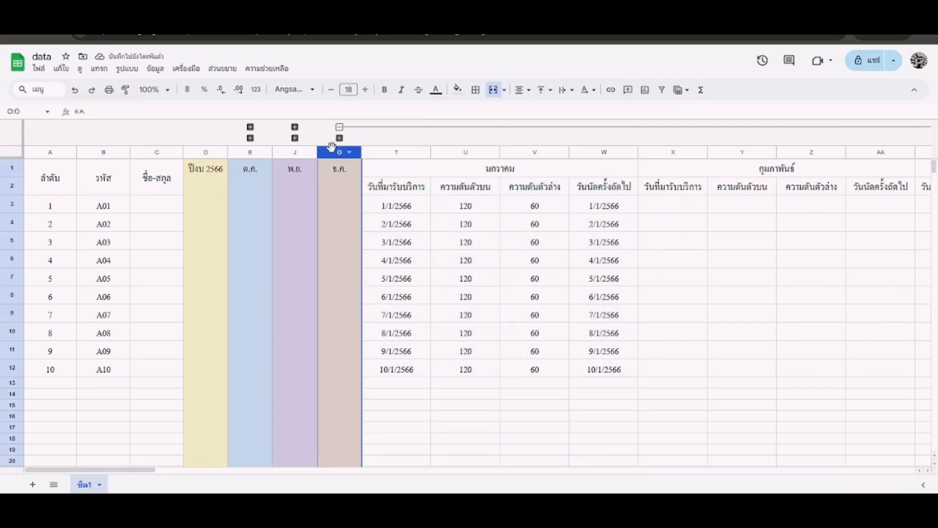
{"action": "left_click", "coordinate": [396, 152]}
{"action": "right_click", "coordinate": [396, 153]}
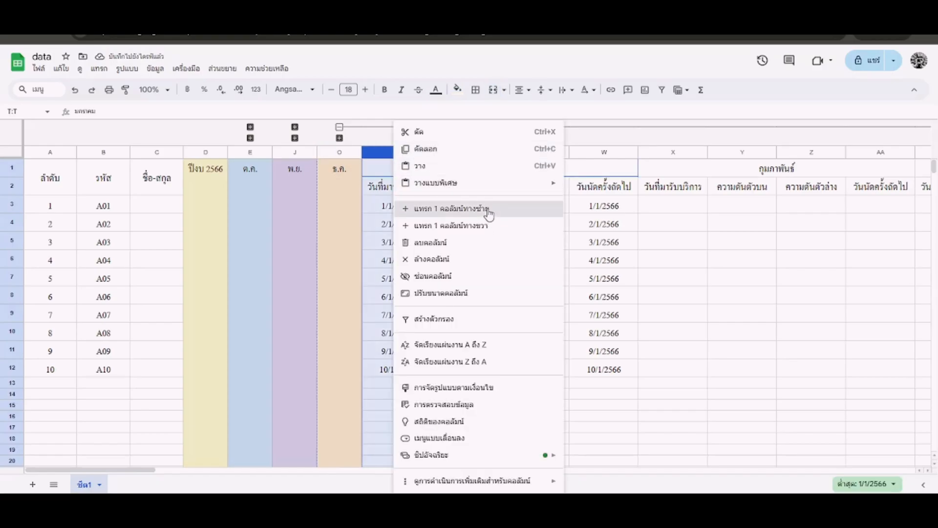
{"action": "left_click", "coordinate": [488, 210]}
{"action": "left_click", "coordinate": [397, 152]}
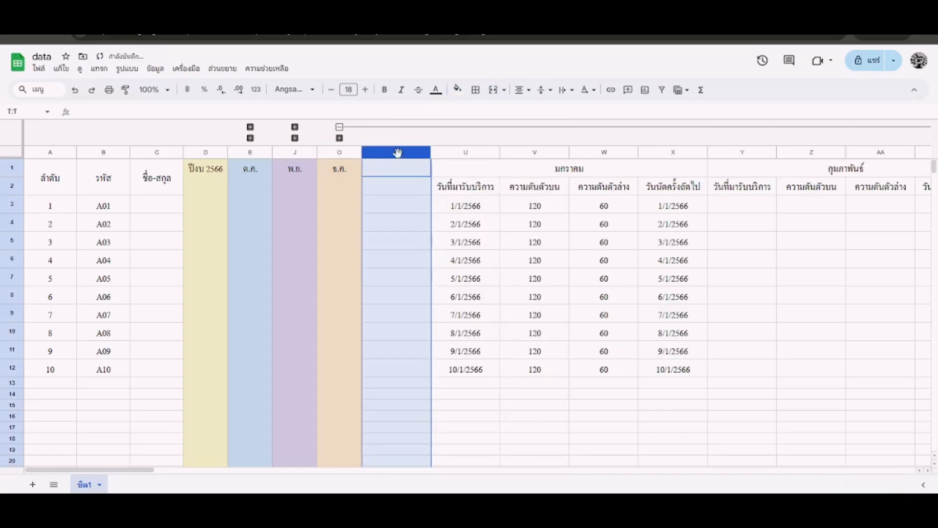
{"action": "type", "text": "ธ.ค."}
- Change the heading of marker column T to "ม.ค." and fill the column with light green
{"action": "left_click_drag", "start_coordinate": [193, 114], "coordinate": [3, 104]}
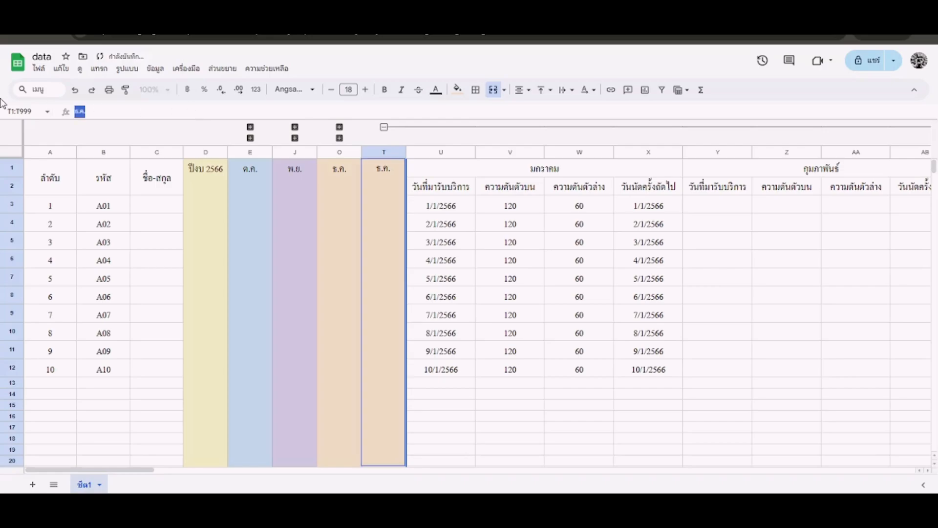
{"action": "type", "text": "ม.ค"}
{"action": "key", "text": "Return"}
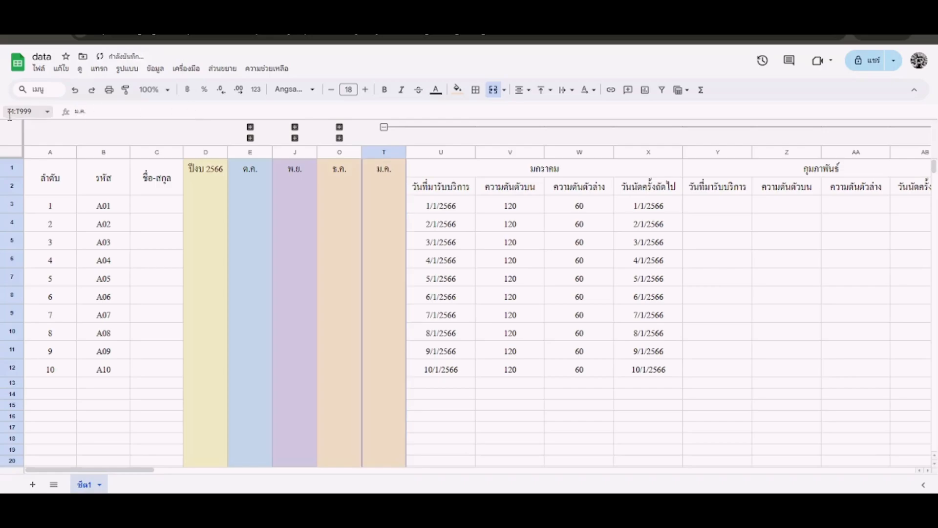
{"action": "left_click", "coordinate": [391, 155]}
{"action": "left_click", "coordinate": [457, 89]}
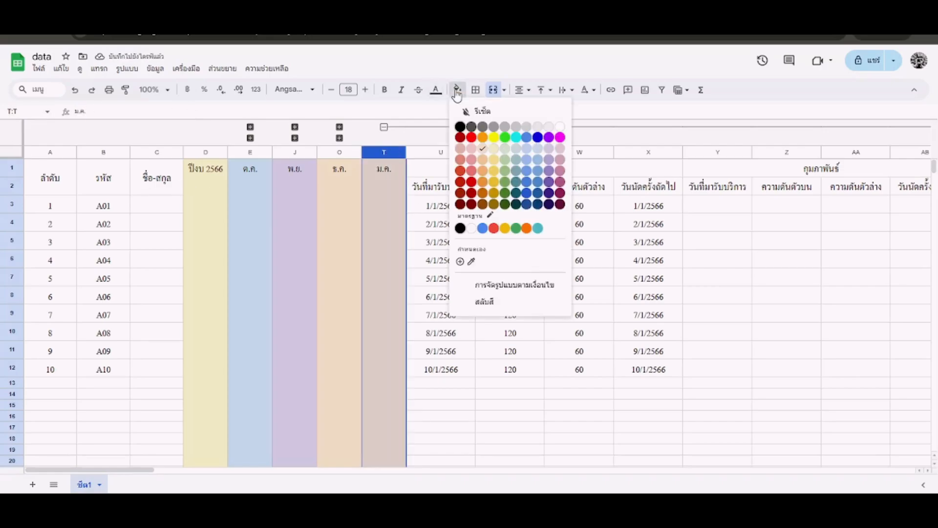
{"action": "left_click", "coordinate": [505, 149]}
{"action": "left_click", "coordinate": [459, 264]}
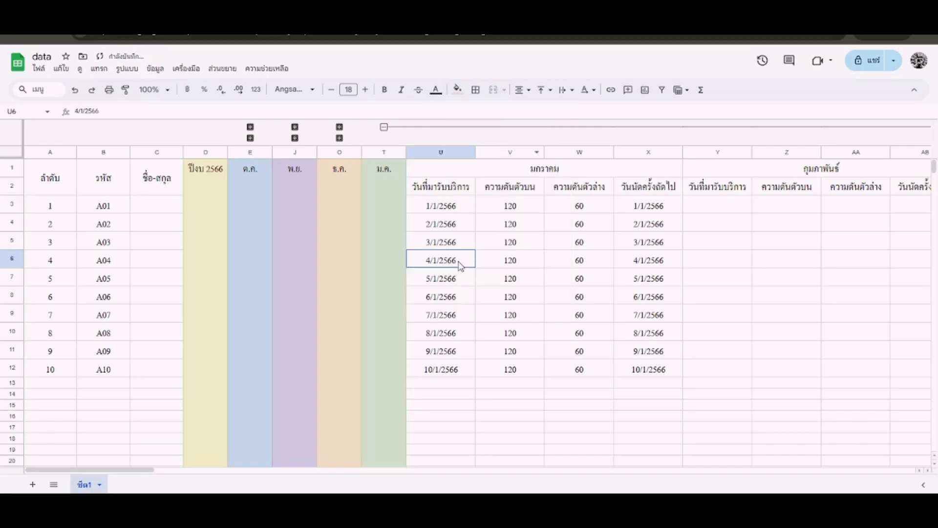
- Group the มกราคม columns U to X inside the year group and collapse the new group
{"action": "left_click_drag", "start_coordinate": [450, 155], "coordinate": [636, 154]}
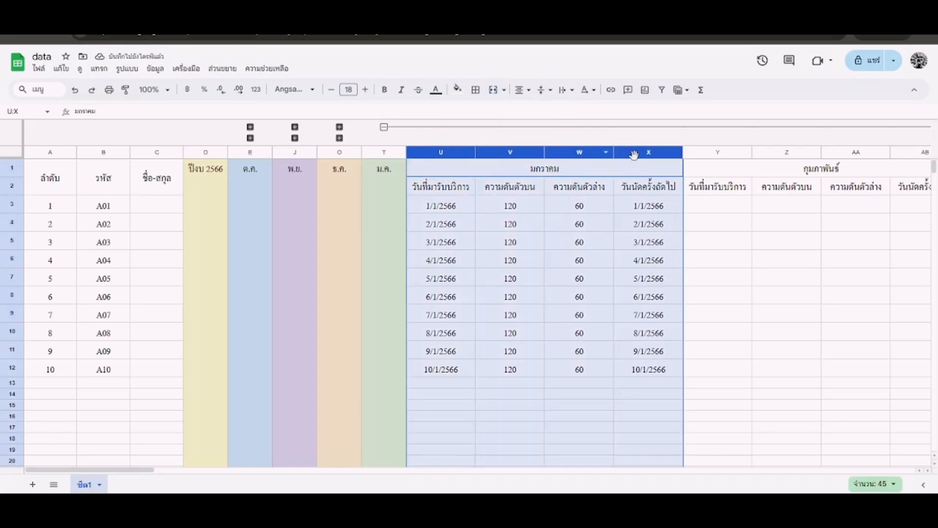
{"action": "right_click", "coordinate": [635, 155]}
{"action": "mouse_move", "coordinate": [752, 489]}
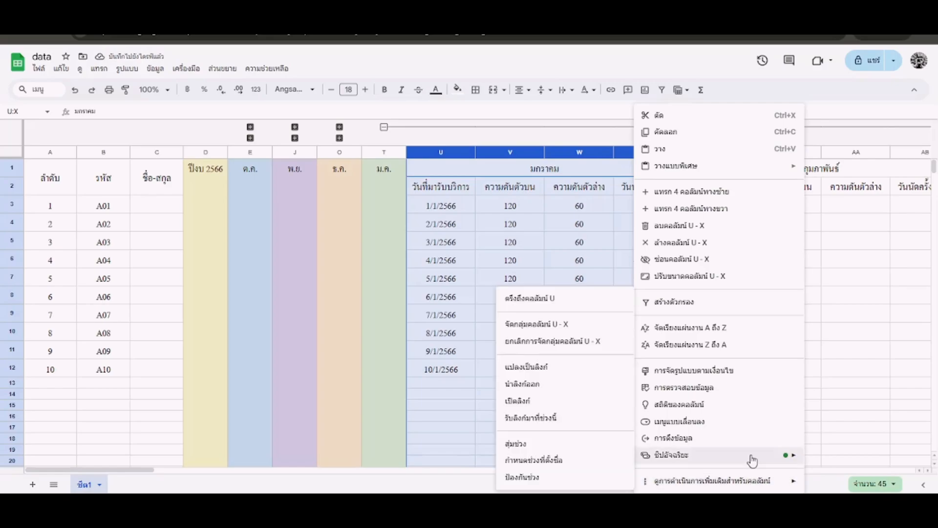
{"action": "left_click", "coordinate": [582, 326]}
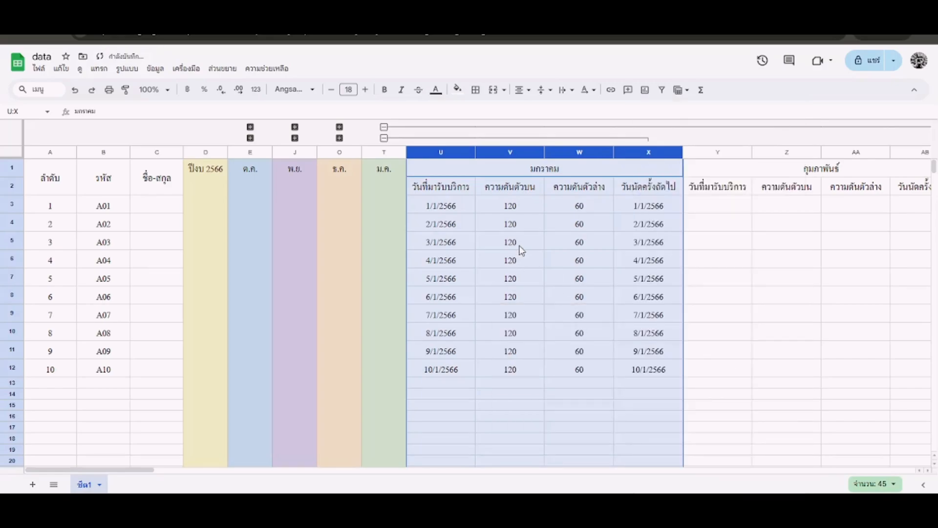
{"action": "left_click", "coordinate": [384, 138]}
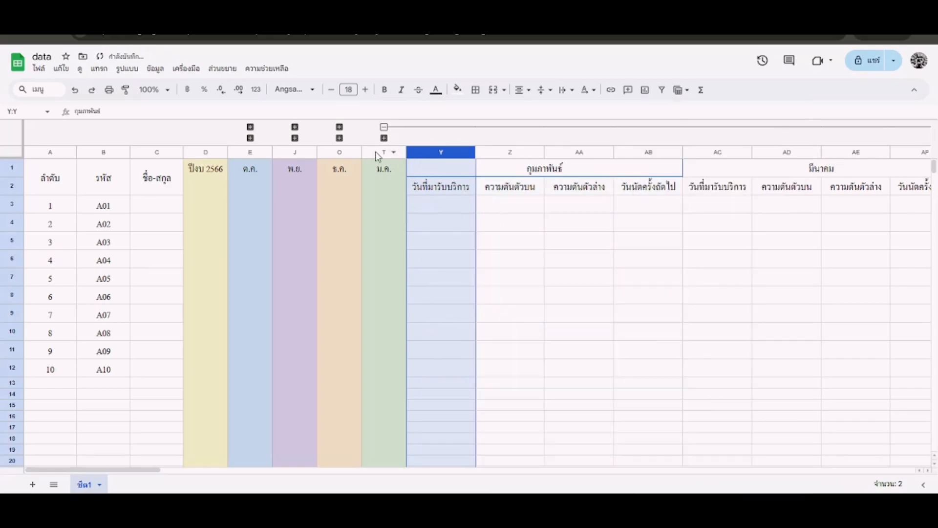
- Insert a column before the กุมภาพันธ์ columns and paste a copy of the ม.ค. marker column into it
{"action": "left_click", "coordinate": [379, 153]}
{"action": "left_click", "coordinate": [440, 153]}
{"action": "right_click", "coordinate": [439, 153]}
{"action": "left_click", "coordinate": [528, 210]}
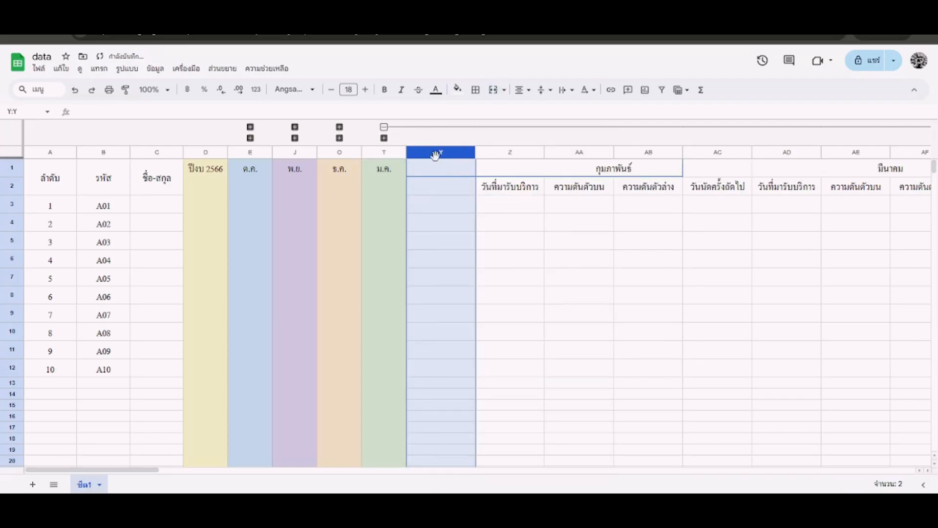
{"action": "type", "text": "ม.ค."}
- Change the heading of marker column Y to "ก.พ." and fill the column with light magenta
{"action": "type", "text": "ก"}
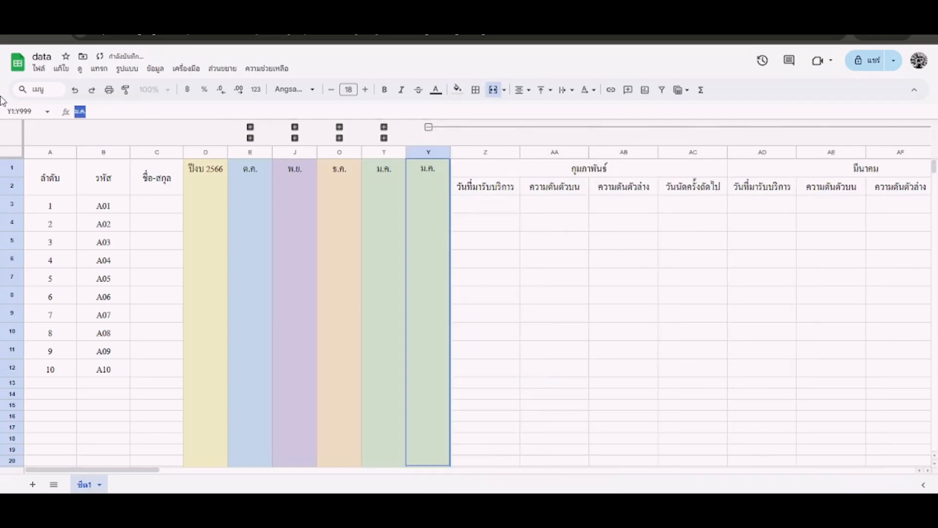
{"action": "type", "text": ".พ."}
{"action": "key", "text": "Return"}
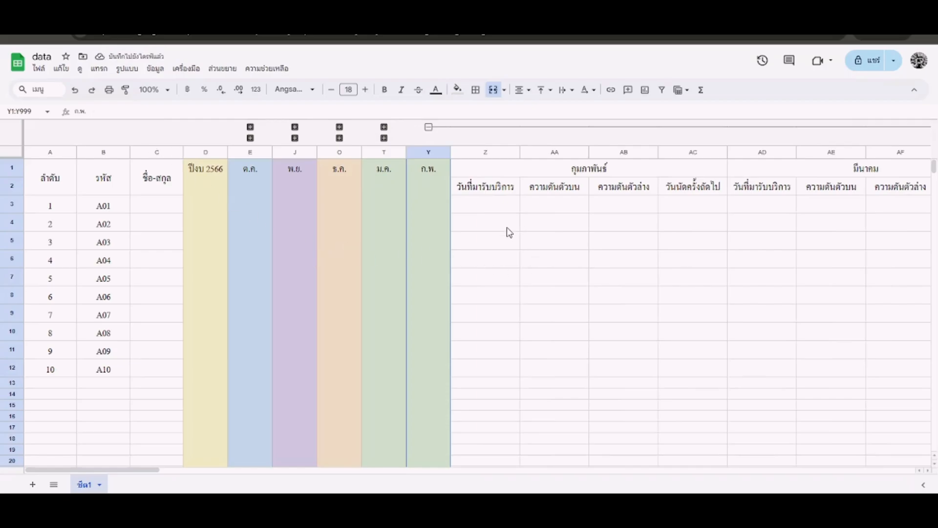
{"action": "left_click", "coordinate": [458, 89]}
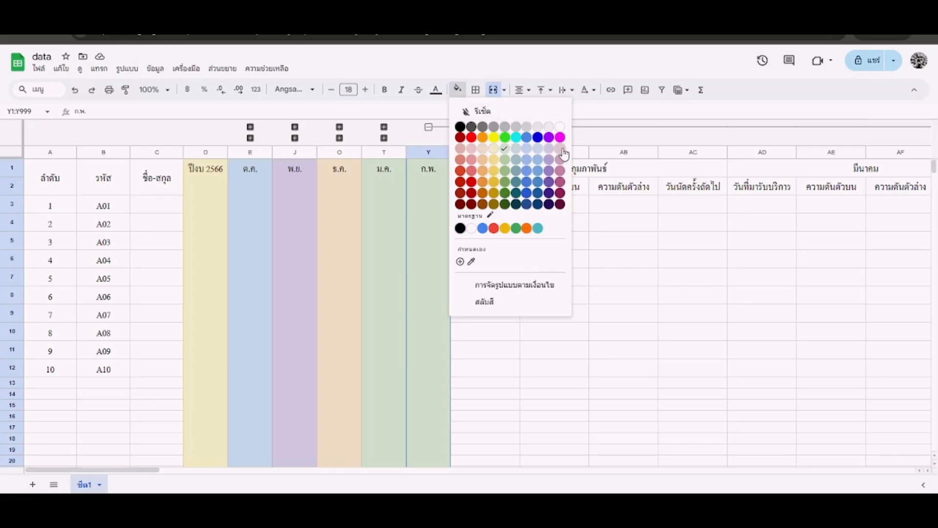
{"action": "left_click", "coordinate": [560, 149]}
{"action": "left_click", "coordinate": [580, 244]}
- Group the กุมภาพันธ์ columns Z to AC inside the year group and collapse the new group
{"action": "left_click", "coordinate": [488, 150]}
{"action": "left_click_drag", "start_coordinate": [488, 150], "coordinate": [684, 151]}
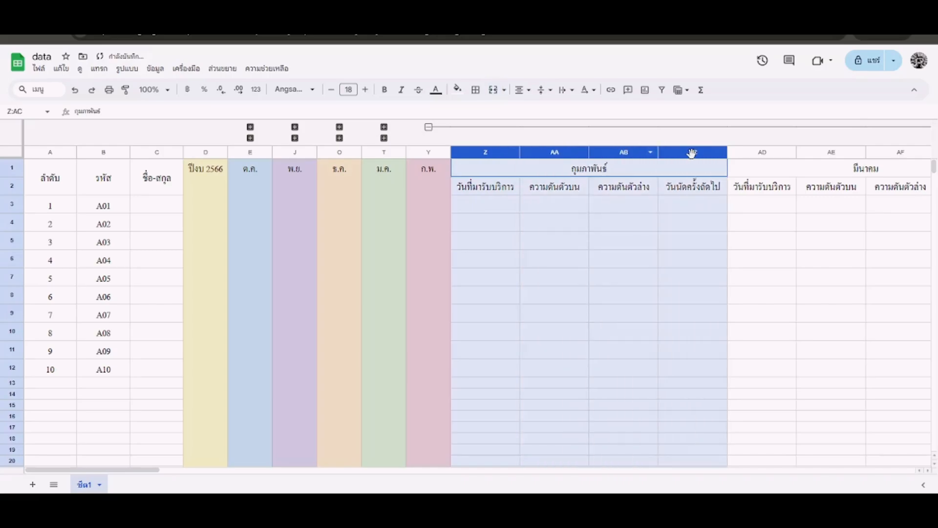
{"action": "right_click", "coordinate": [675, 151]}
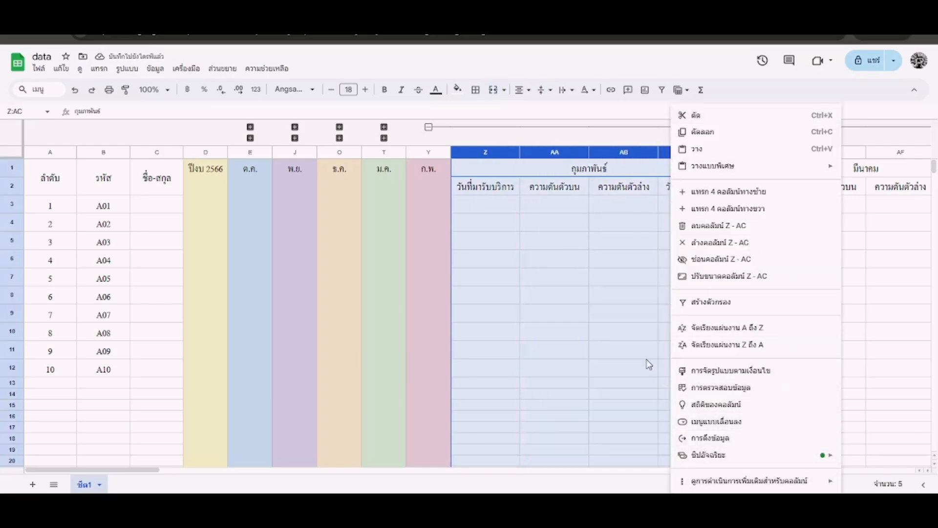
{"action": "mouse_move", "coordinate": [723, 480]}
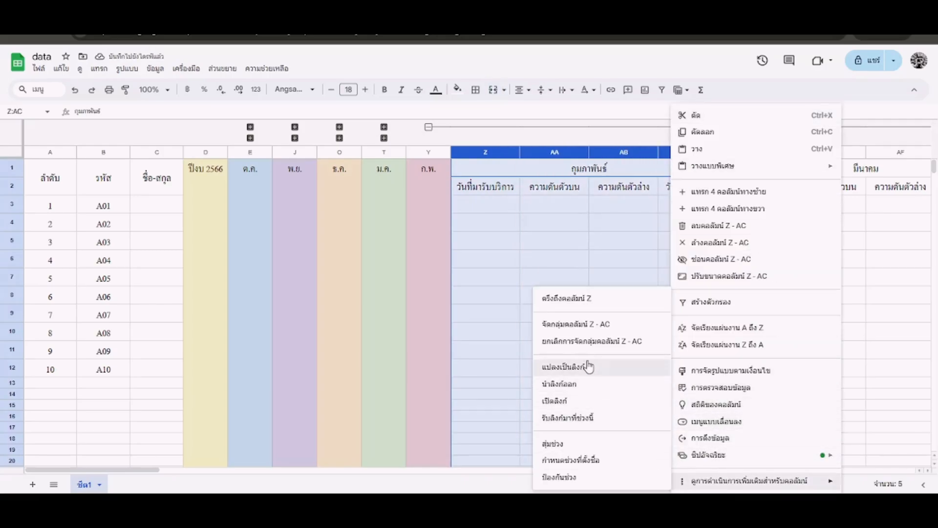
{"action": "left_click", "coordinate": [622, 331]}
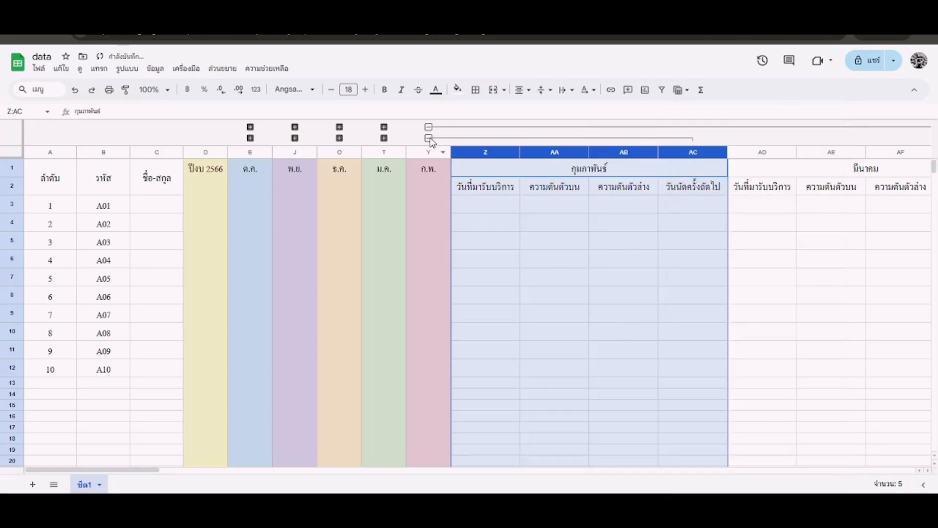
{"action": "left_click", "coordinate": [430, 139]}
{"action": "left_click", "coordinate": [507, 246]}
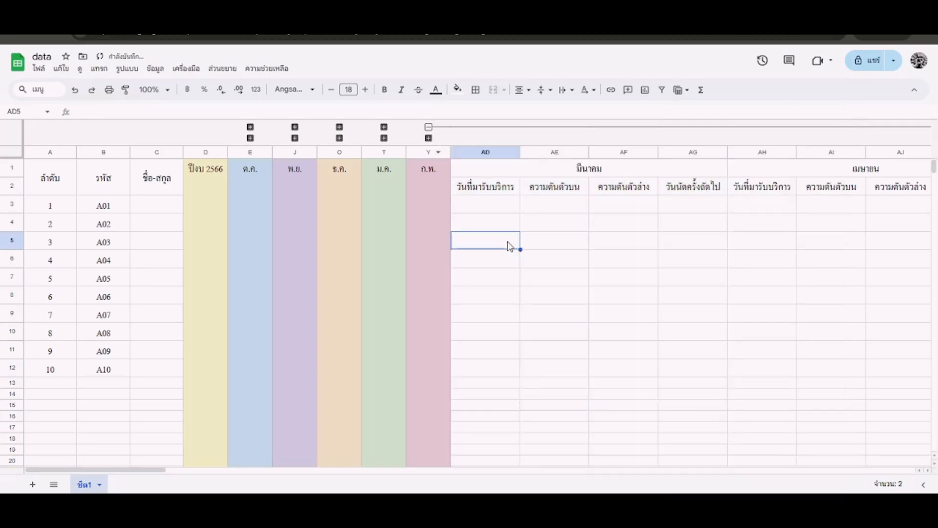
- Insert a column before the มีนาคม columns and paste a copy of the ก.พ. marker column into it
{"action": "left_click", "coordinate": [425, 152]}
{"action": "right_click", "coordinate": [466, 152]}
{"action": "left_click", "coordinate": [543, 208]}
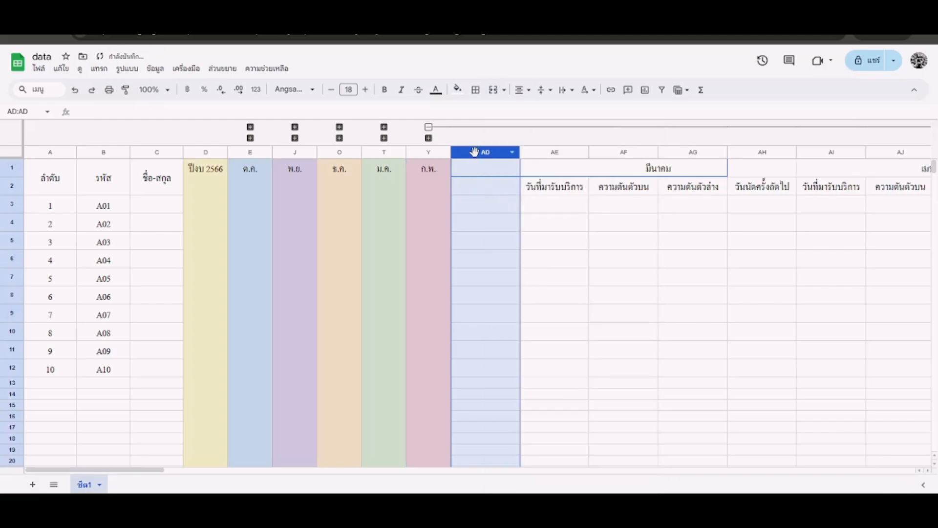
{"action": "type", "text": "ก.พ."}
{"action": "left_click", "coordinate": [562, 259]}
- Change the heading of marker column AD to "มี.ค." and fill the column with light red berry
{"action": "left_click", "coordinate": [456, 161]}
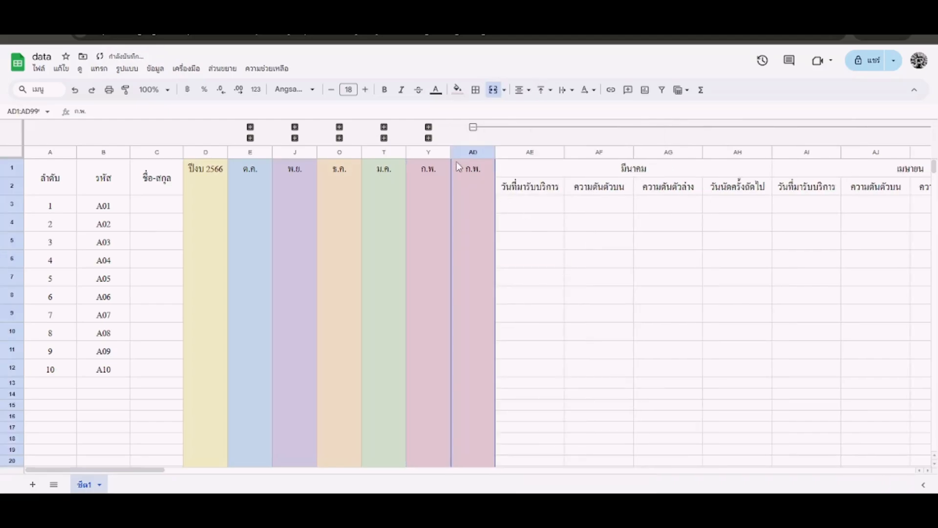
{"action": "type", "text": "ม"}
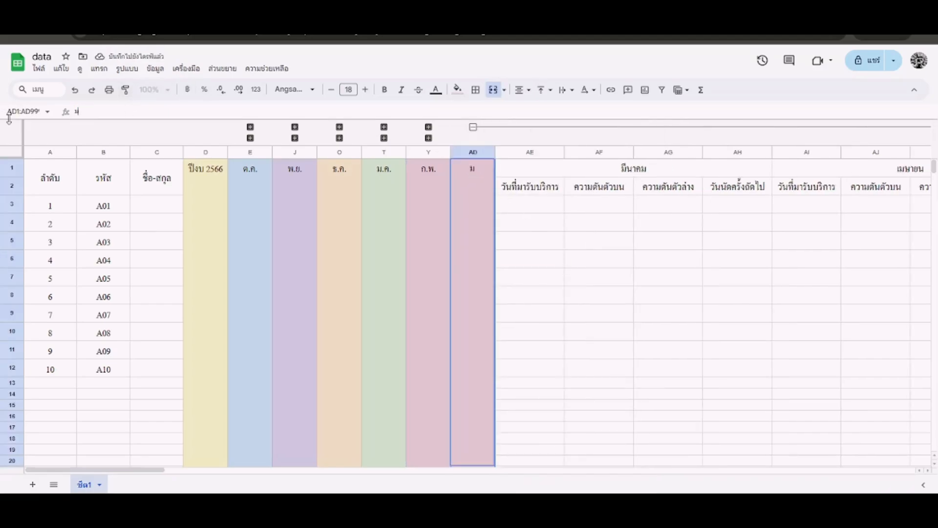
{"action": "type", "text": "ี.ค."}
{"action": "key", "text": "Return"}
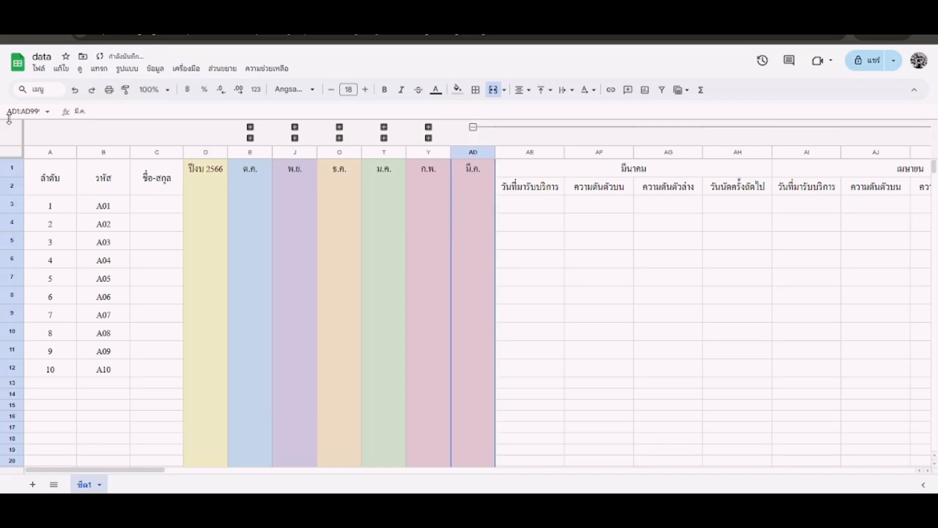
{"action": "left_click", "coordinate": [476, 155]}
{"action": "left_click", "coordinate": [457, 90]}
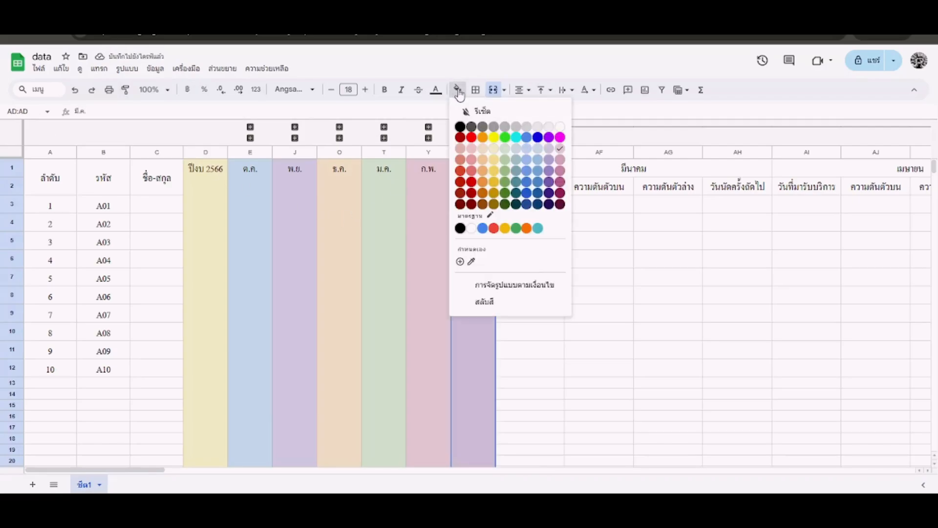
{"action": "left_click", "coordinate": [460, 159]}
{"action": "left_click", "coordinate": [570, 236]}
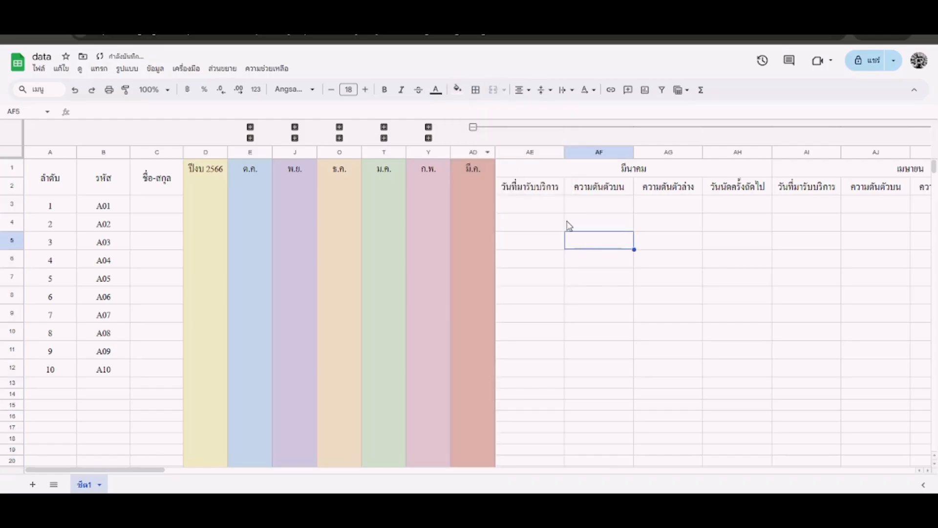
- Group the มีนาคม columns AE to AH inside the year group and collapse the new group
{"action": "left_click_drag", "start_coordinate": [524, 156], "coordinate": [722, 152]}
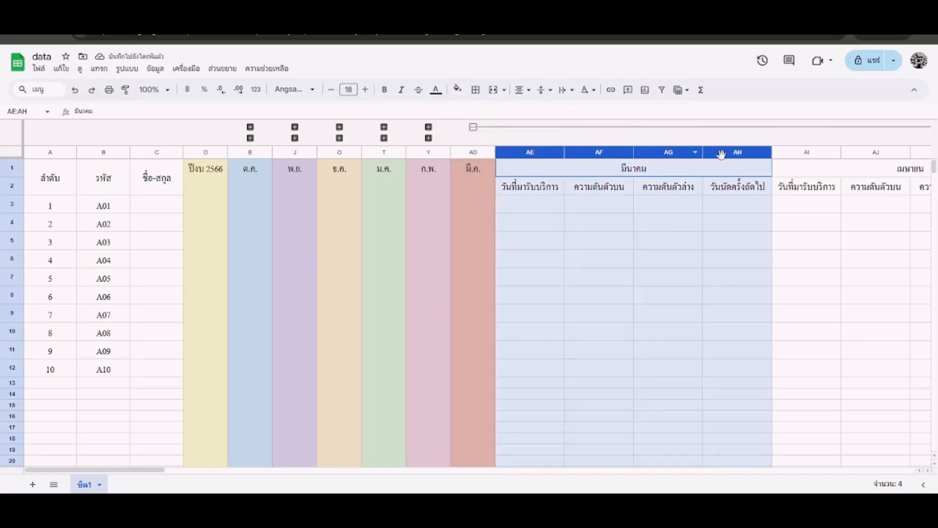
{"action": "right_click", "coordinate": [713, 152]}
{"action": "mouse_move", "coordinate": [802, 481]}
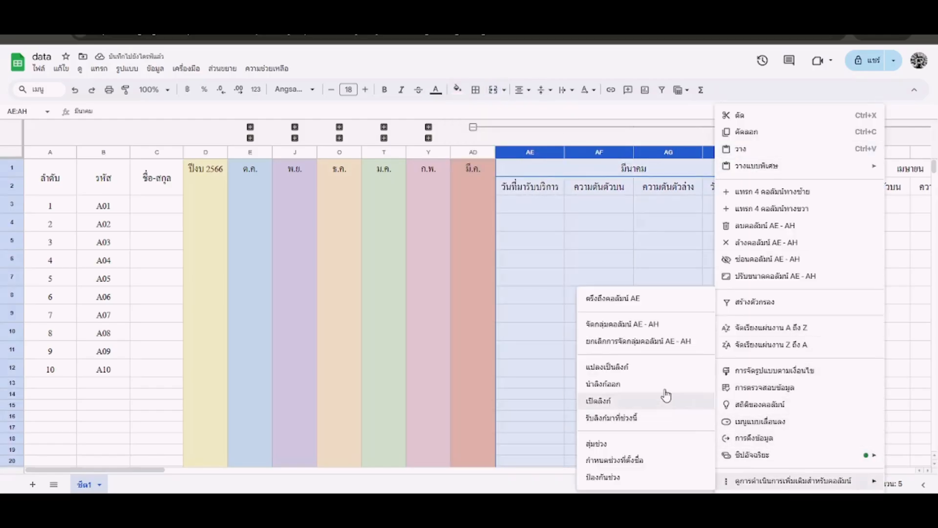
{"action": "left_click", "coordinate": [668, 326]}
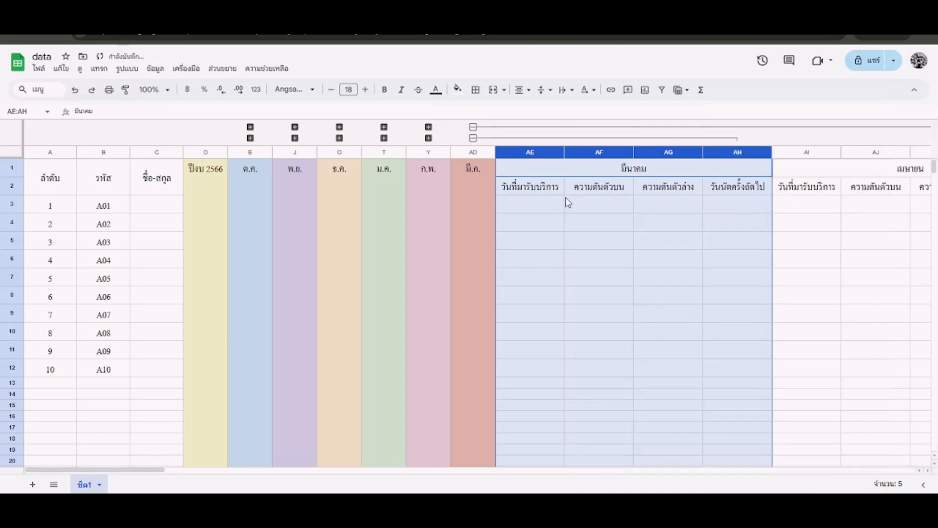
{"action": "left_click", "coordinate": [473, 138]}
{"action": "left_click", "coordinate": [608, 244]}
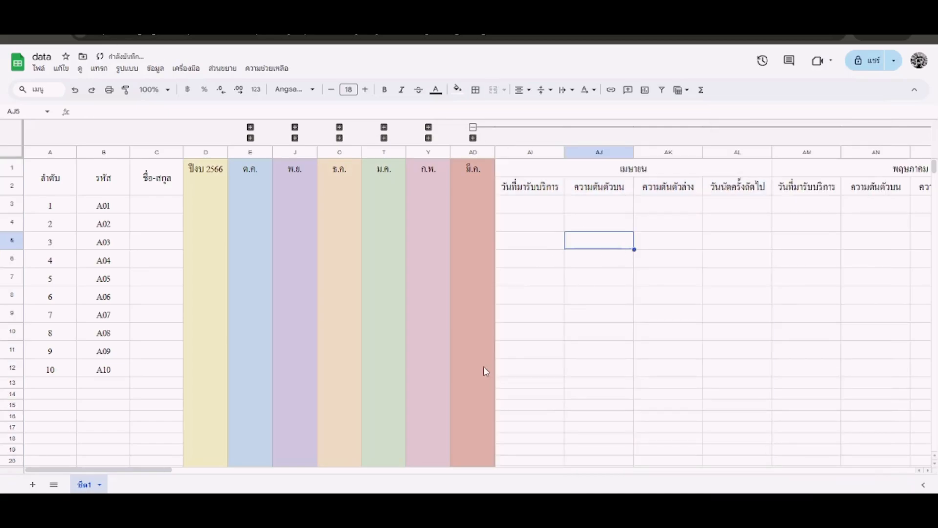
- Collapse and expand the outer column group that starts at the เมษายน columns to check what it covers
{"action": "left_click", "coordinate": [473, 128]}
{"action": "left_click", "coordinate": [473, 127]}
{"action": "left_click", "coordinate": [474, 128]}
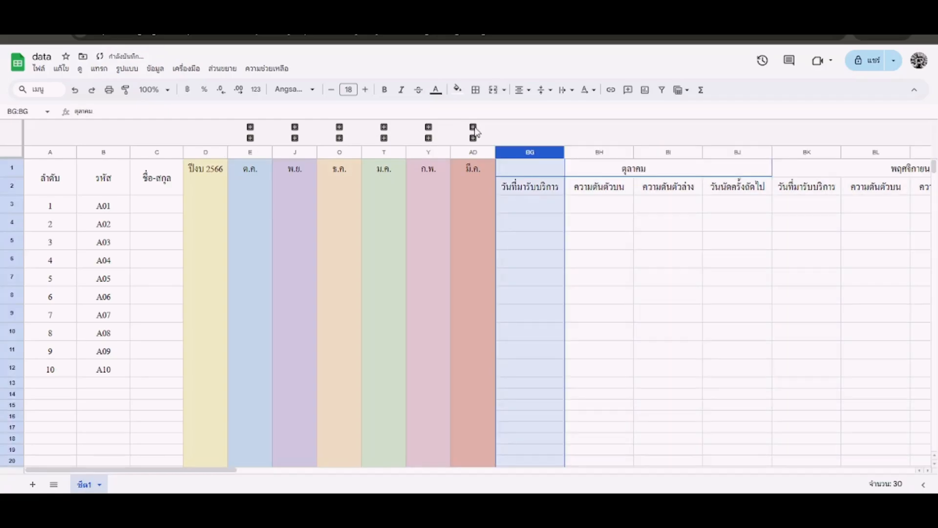
{"action": "left_click", "coordinate": [473, 128]}
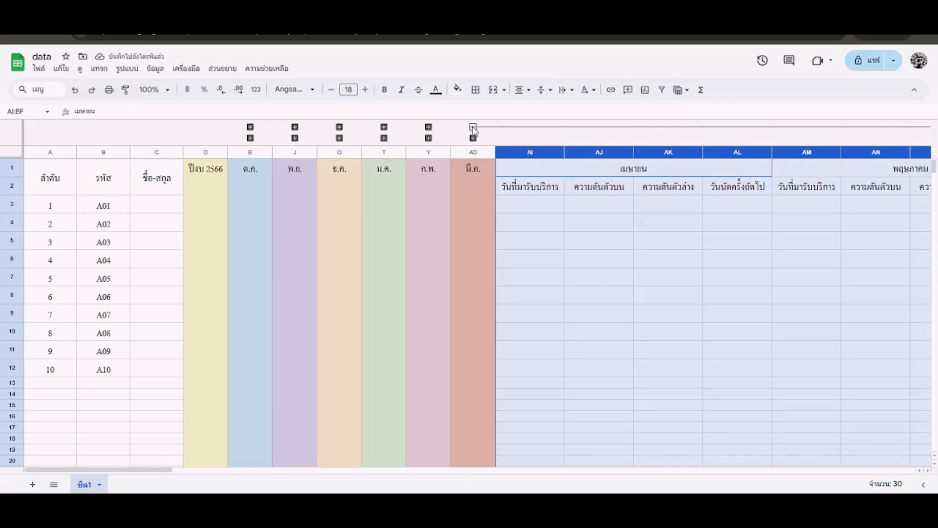
- Remove the outer column group covering columns AI to BF, from เมษายน onwards
{"action": "right_click", "coordinate": [473, 128]}
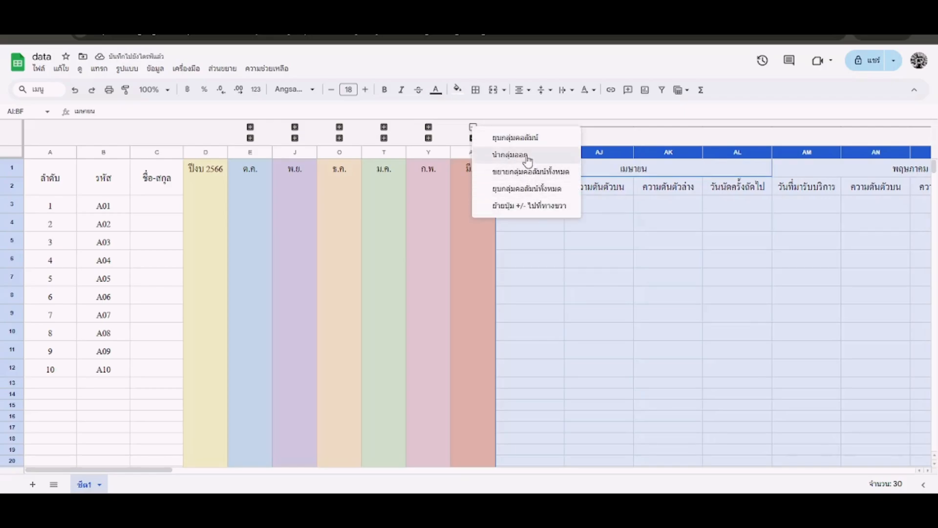
{"action": "left_click", "coordinate": [526, 156]}
{"action": "left_click", "coordinate": [575, 224]}
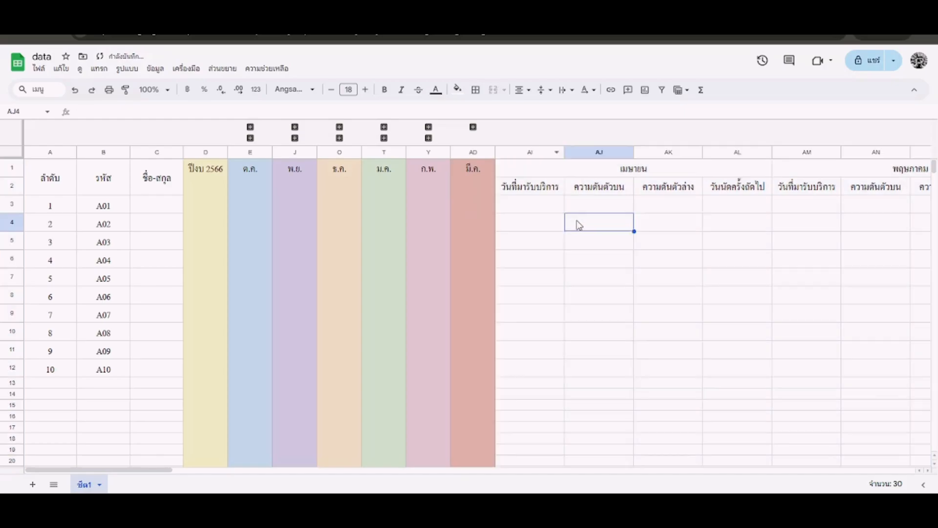
- Insert a blank column between the มี.ค. marker column AD and the เมษายน columns
{"action": "left_click", "coordinate": [465, 154]}
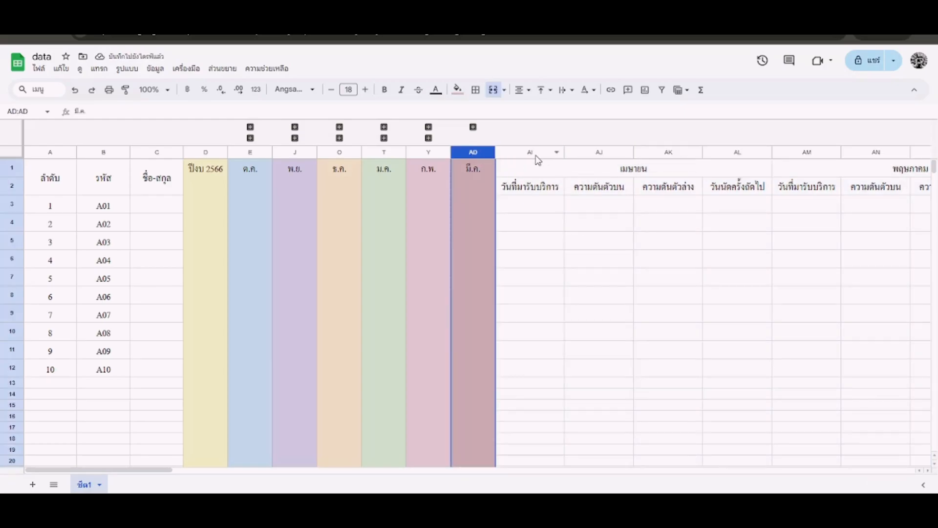
{"action": "right_click", "coordinate": [534, 153]}
{"action": "left_click", "coordinate": [627, 210]}
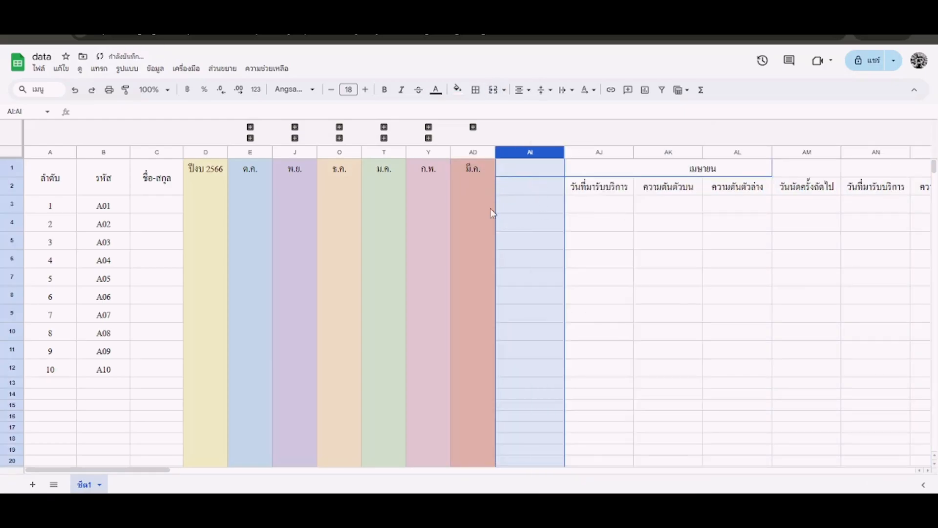
- Expand and collapse the ต.ค., พ.ย., ธ.ค., มี.ค. and ก.พ. column groups to compare their nesting levels
{"action": "left_click", "coordinate": [251, 127]}
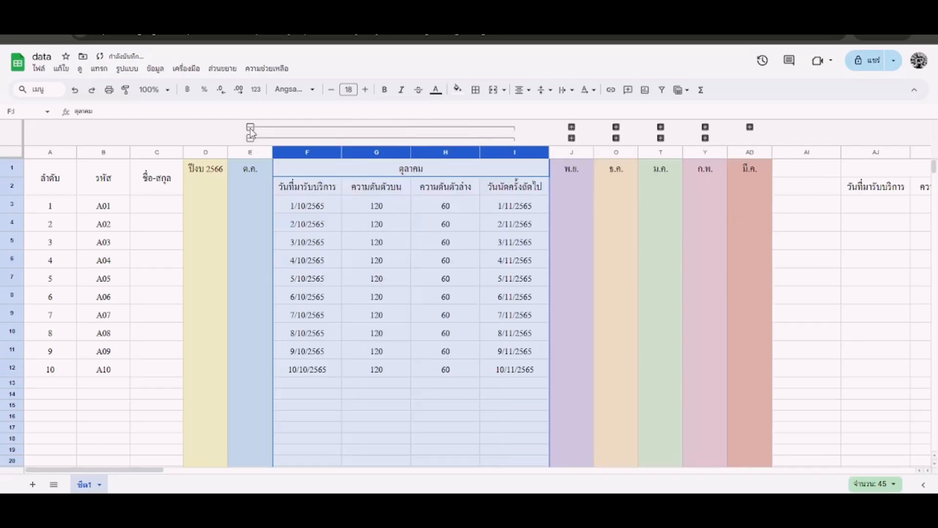
{"action": "left_click", "coordinate": [251, 128]}
{"action": "left_click", "coordinate": [250, 128]}
{"action": "left_click", "coordinate": [250, 132]}
{"action": "left_click", "coordinate": [295, 128]}
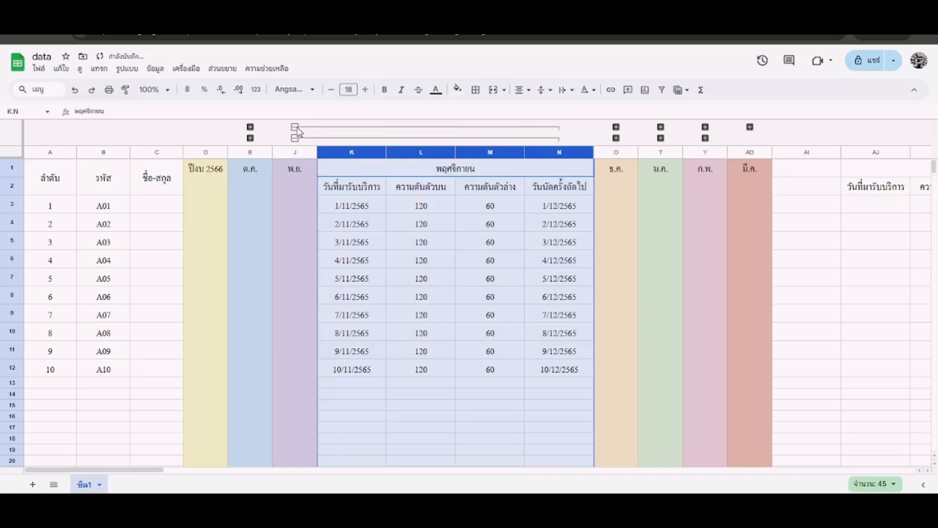
{"action": "left_click", "coordinate": [294, 127]}
{"action": "left_click", "coordinate": [337, 138]}
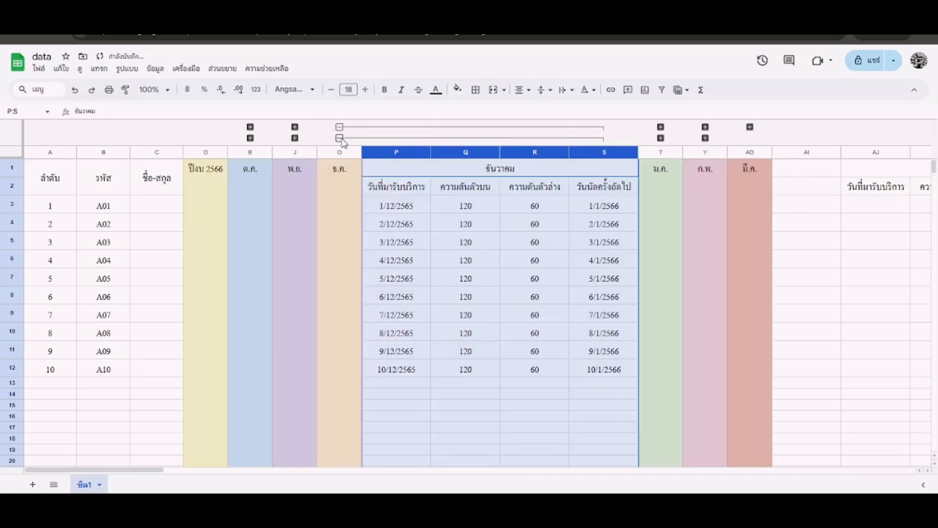
{"action": "left_click", "coordinate": [338, 138]}
{"action": "left_click", "coordinate": [473, 128]}
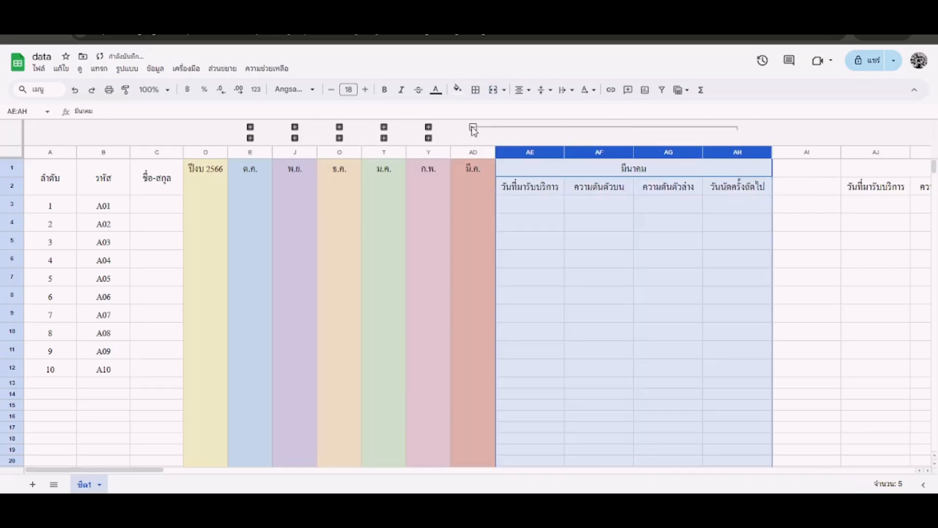
{"action": "left_click", "coordinate": [472, 127]}
{"action": "left_click", "coordinate": [429, 137]}
{"action": "left_click", "coordinate": [430, 130]}
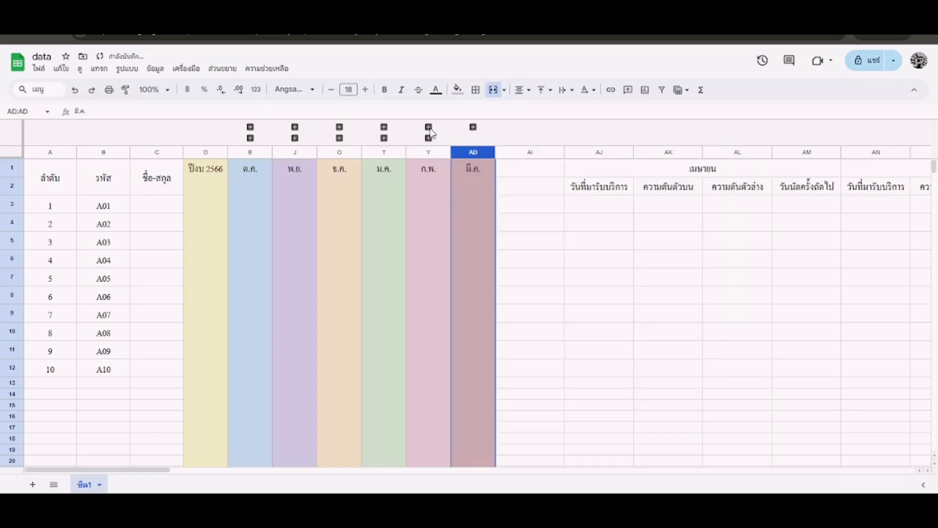
- Remove the extra outer group from the ก.พ. columns Z to AC and the ม.ค. columns U to X, leaving both months collapsed
{"action": "right_click", "coordinate": [430, 130]}
{"action": "left_click", "coordinate": [475, 157]}
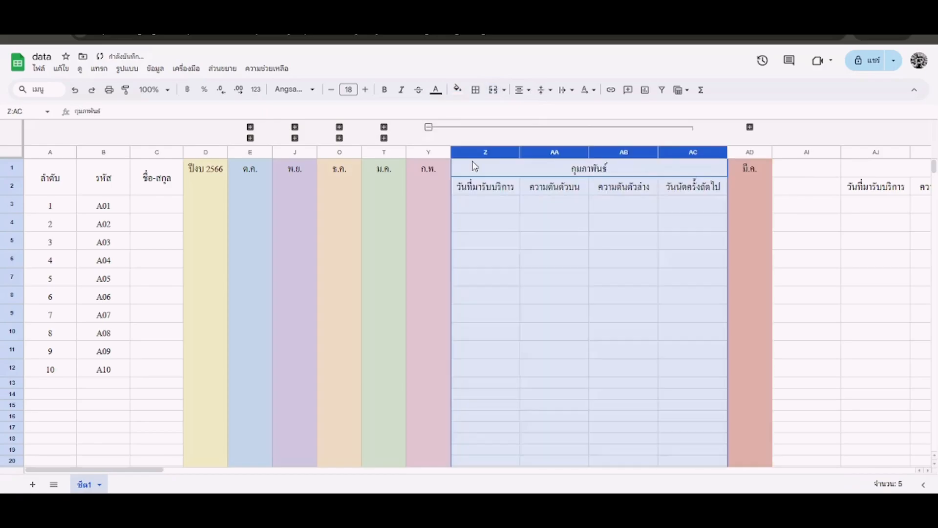
{"action": "right_click", "coordinate": [384, 131]}
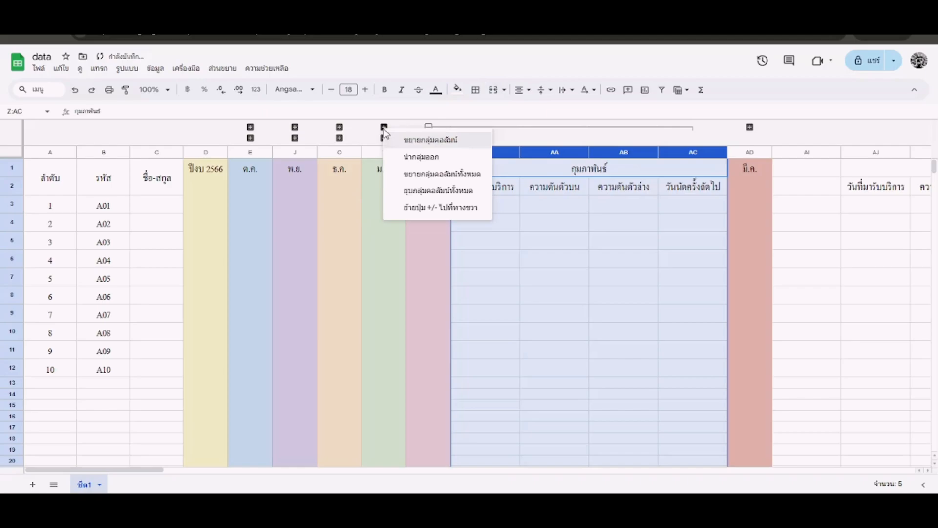
{"action": "left_click", "coordinate": [430, 157]}
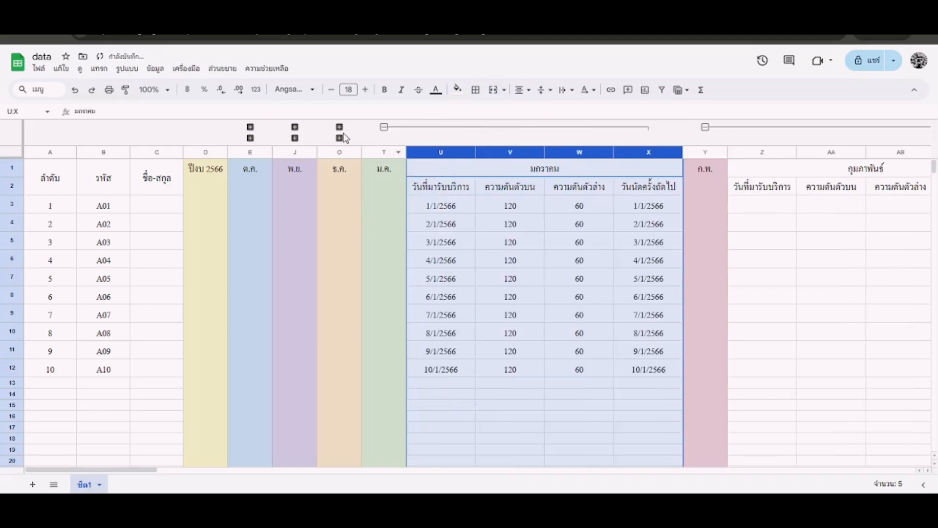
{"action": "left_click", "coordinate": [385, 128]}
{"action": "left_click", "coordinate": [429, 128]}
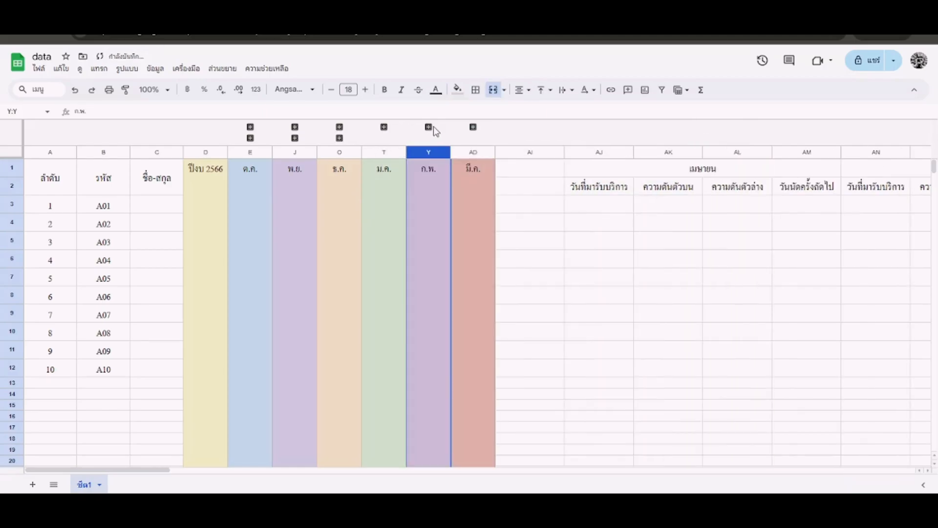
- Remove the extra outer group from the ธ.ค. columns P to S and the พ.ย. columns K to N, leaving both months collapsed
{"action": "right_click", "coordinate": [340, 130]}
{"action": "left_click", "coordinate": [391, 155]}
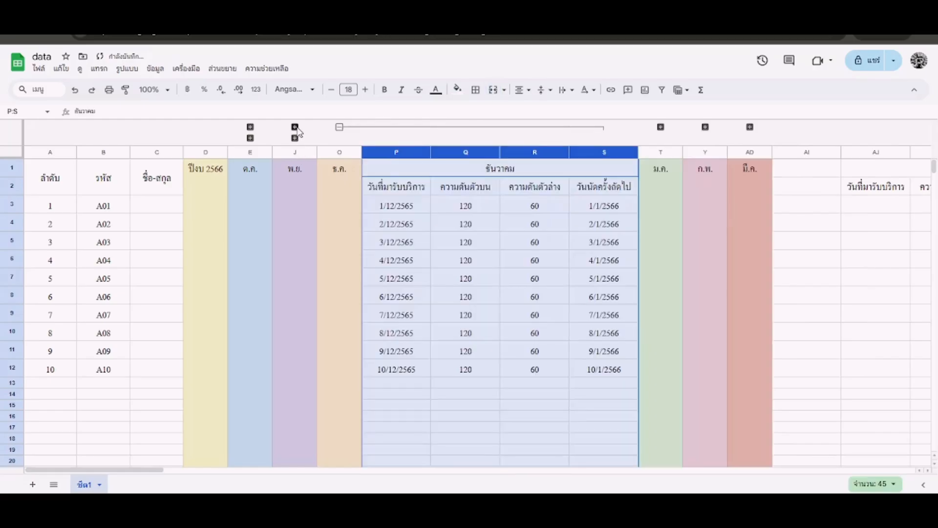
{"action": "left_click", "coordinate": [339, 128]}
{"action": "right_click", "coordinate": [295, 127]}
{"action": "left_click", "coordinate": [342, 157]}
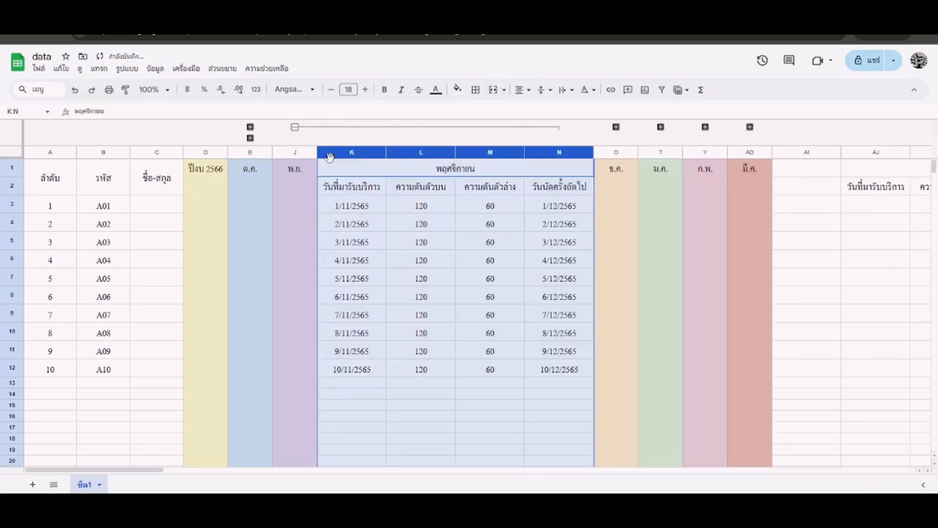
{"action": "left_click", "coordinate": [295, 128]}
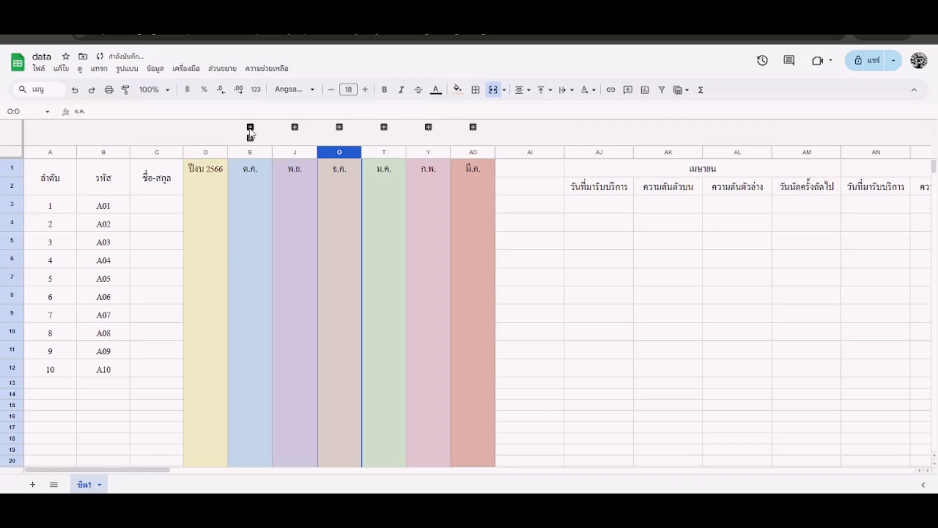
- Remove the extra outer group from the ต.ค. columns F to I and collapse the remaining group
{"action": "right_click", "coordinate": [251, 130]}
{"action": "left_click", "coordinate": [293, 157]}
{"action": "left_click", "coordinate": [251, 127]}
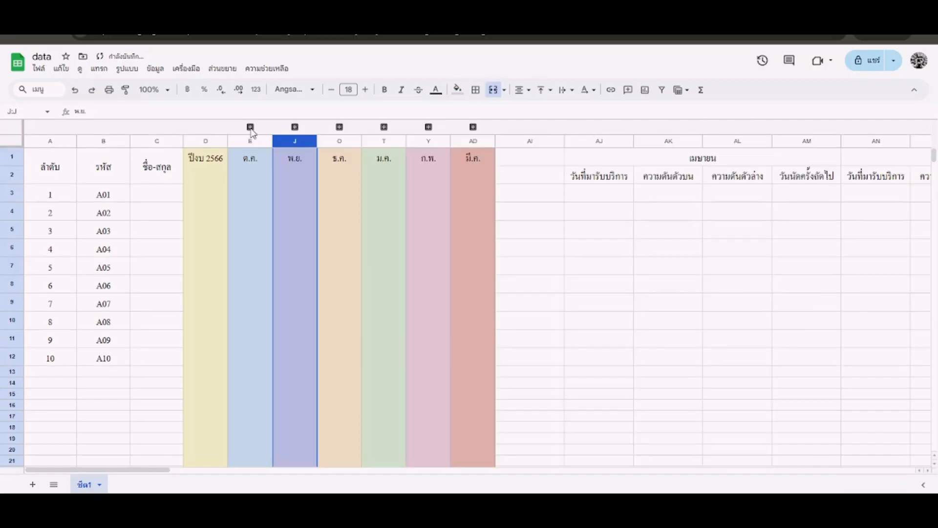
- Expand and collapse the พ.ย. and มี.ค. column groups to check that each month opens separately
{"action": "left_click", "coordinate": [294, 127]}
{"action": "left_click", "coordinate": [295, 127]}
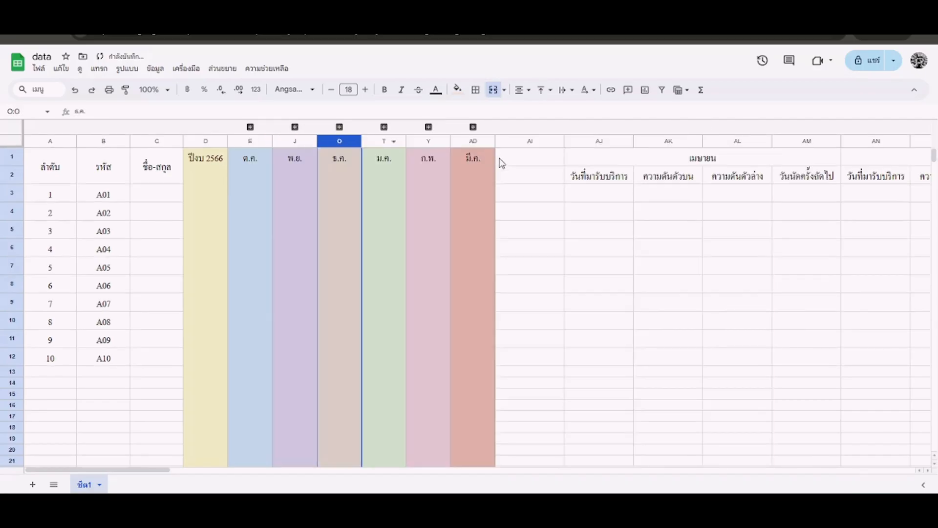
{"action": "left_click", "coordinate": [529, 164]}
{"action": "left_click", "coordinate": [474, 127]}
{"action": "left_click", "coordinate": [474, 128]}
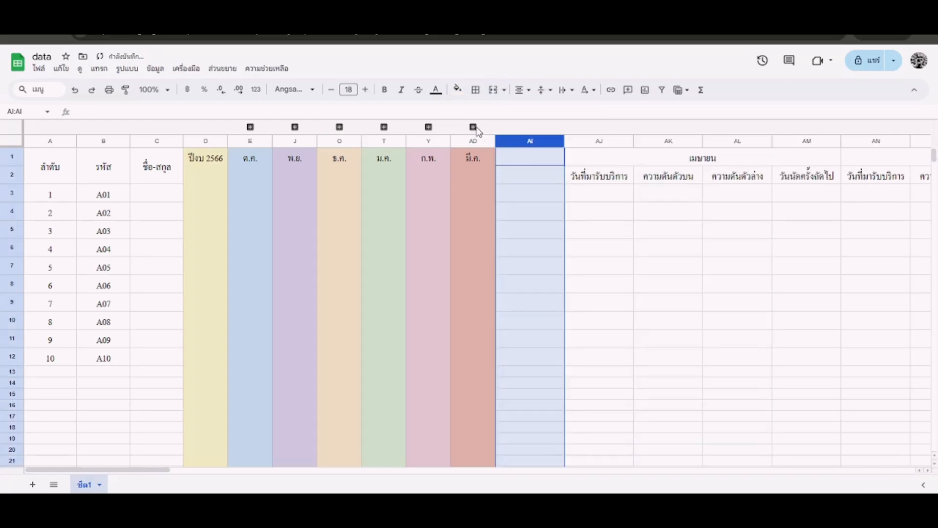
{"action": "left_click", "coordinate": [527, 162]}
- Copy the มี.ค. marker column AD into the blank column AI
{"action": "left_click", "coordinate": [471, 141]}
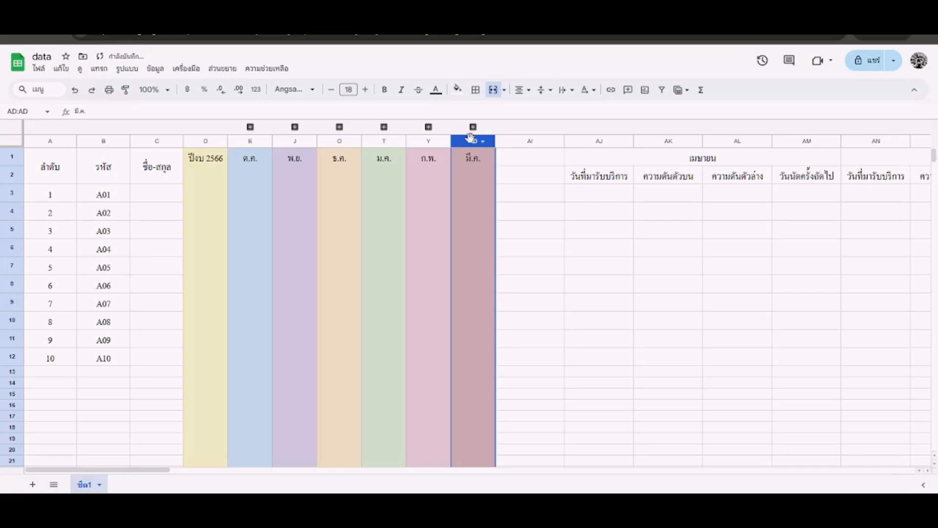
{"action": "left_click", "coordinate": [527, 141]}
{"action": "type", "text": "มี.ค."}
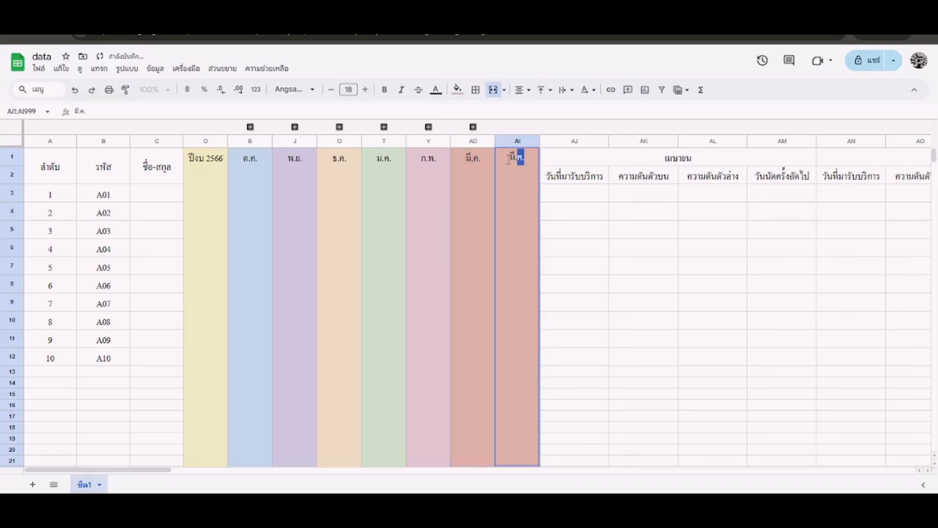
- Change the heading of marker column AI to "เม.ย." and fill the column with light cyan
{"action": "type", "text": "เม.ย."}
{"action": "key", "text": "Return"}
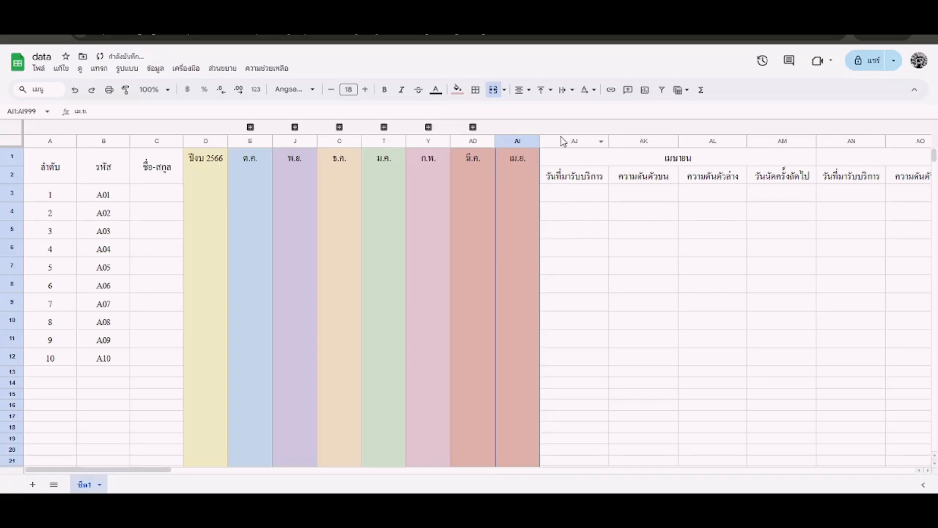
{"action": "left_click", "coordinate": [518, 141]}
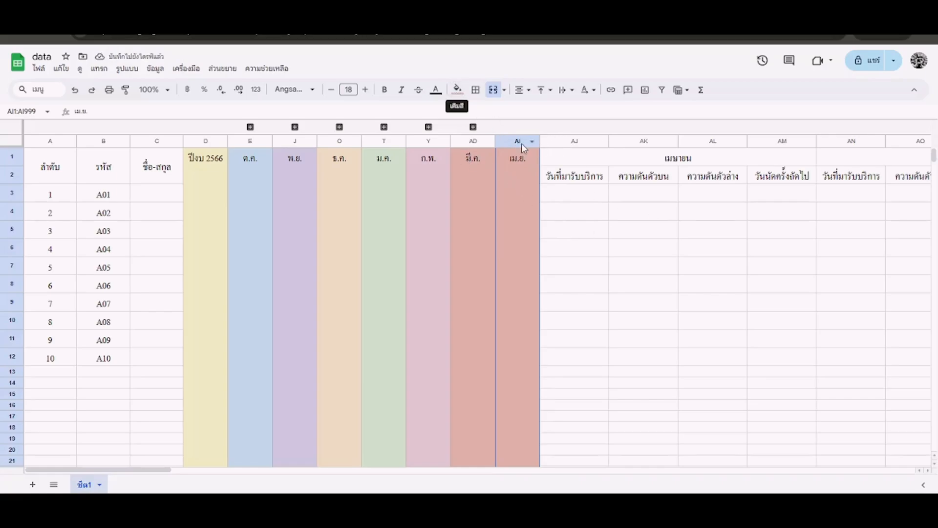
{"action": "left_click", "coordinate": [457, 91]}
{"action": "left_click", "coordinate": [529, 163]}
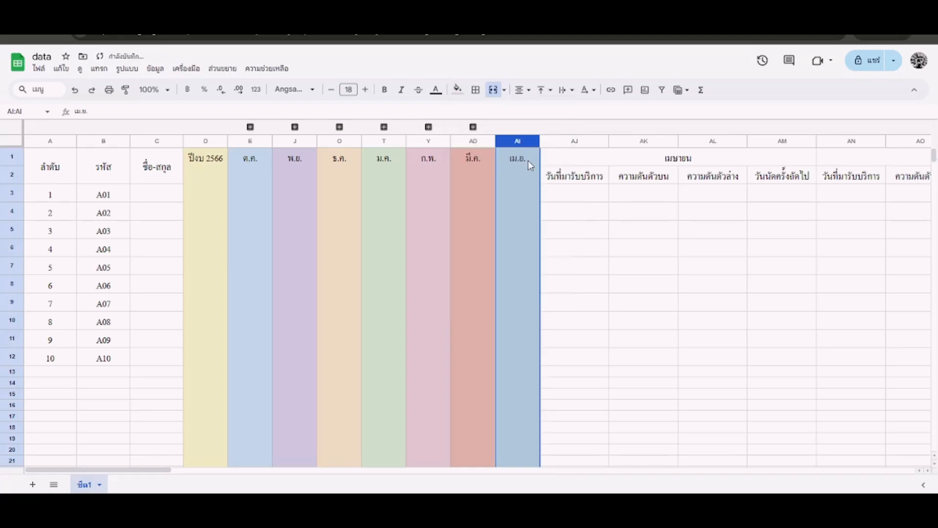
{"action": "left_click", "coordinate": [619, 218]}
- Group the เมษายน columns AJ to AM and collapse the new group
{"action": "left_click_drag", "start_coordinate": [571, 146], "coordinate": [762, 144]}
{"action": "left_click", "coordinate": [739, 141]}
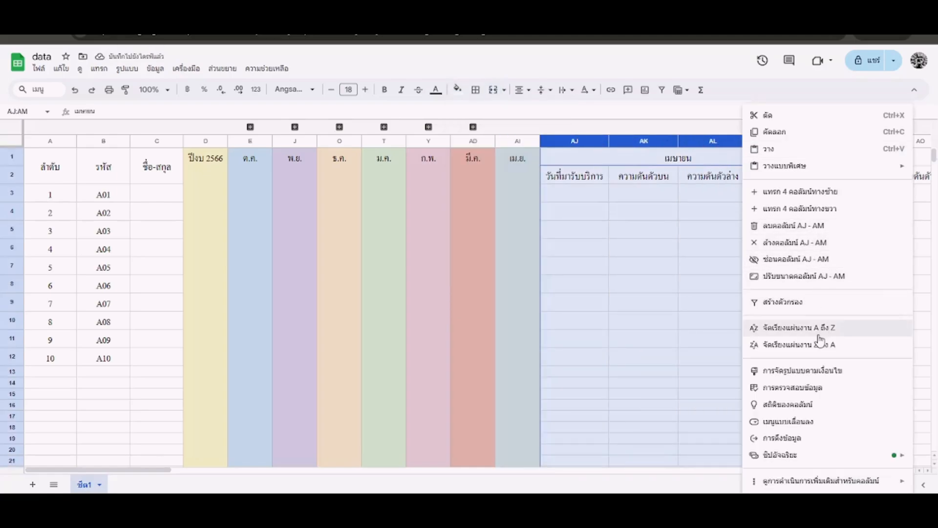
{"action": "mouse_move", "coordinate": [789, 481]}
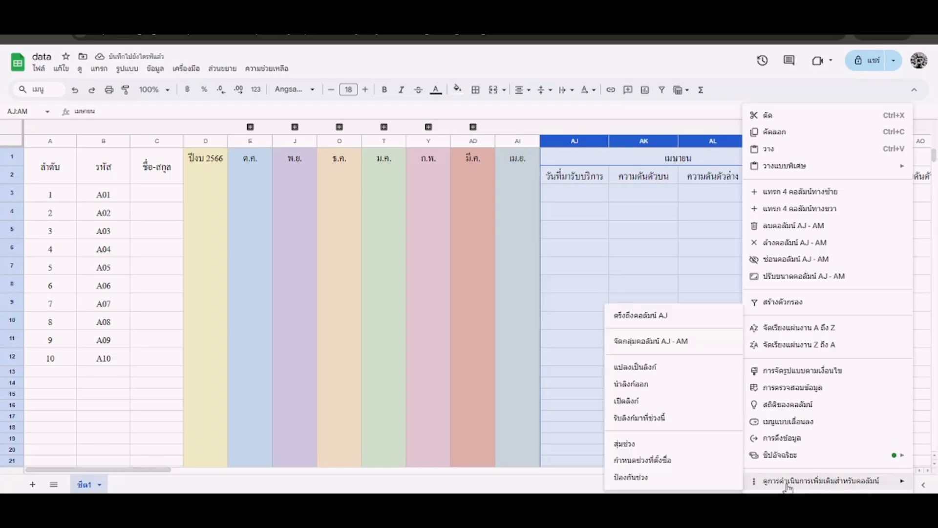
{"action": "left_click", "coordinate": [665, 341]}
{"action": "left_click", "coordinate": [517, 128]}
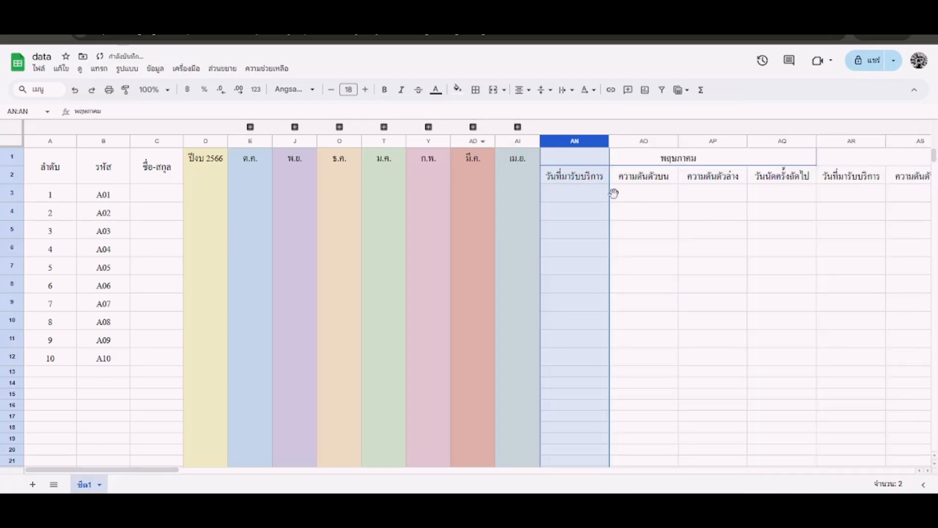
- Insert a column before the พฤษภาคม columns and paste the เม.ย. marker column into it as column AN
{"action": "right_click", "coordinate": [584, 146]}
{"action": "left_click", "coordinate": [661, 213]}
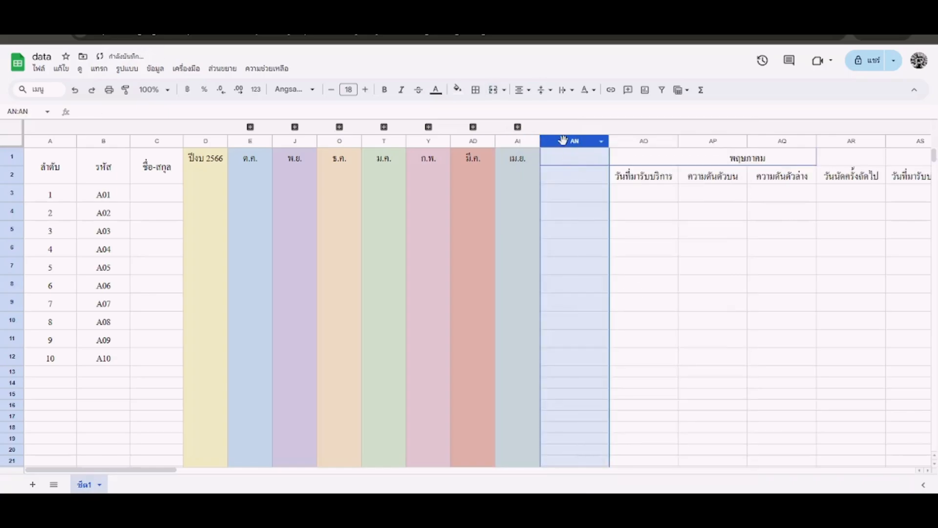
{"action": "type", "text": "เม.ย."}
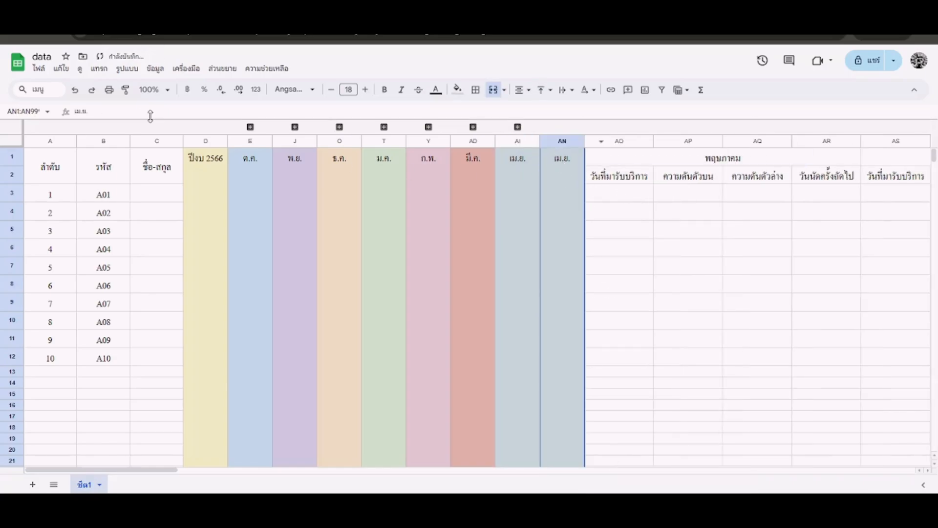
- Change the heading of marker column AN to "พ.ค." and fill the column with light cornflower blue
{"action": "left_click_drag", "start_coordinate": [149, 115], "coordinate": [1, 98]}
{"action": "type", "text": "พ.ค."}
{"action": "key", "text": "Return"}
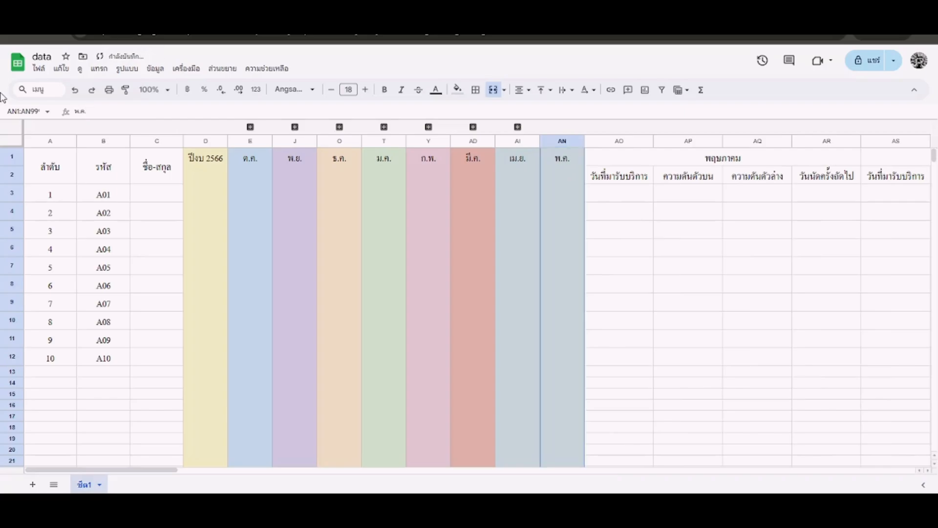
{"action": "left_click", "coordinate": [572, 142]}
{"action": "left_click", "coordinate": [457, 89]}
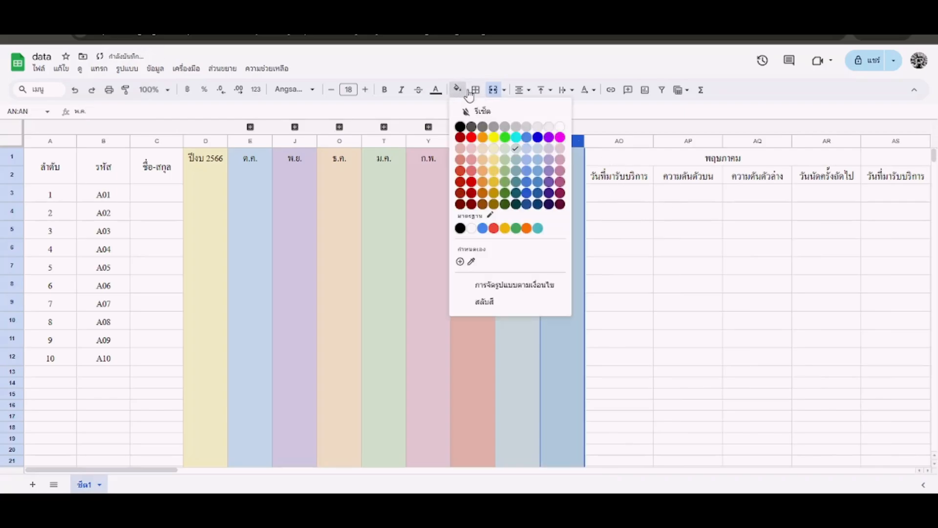
{"action": "left_click", "coordinate": [532, 150]}
{"action": "left_click", "coordinate": [709, 269]}
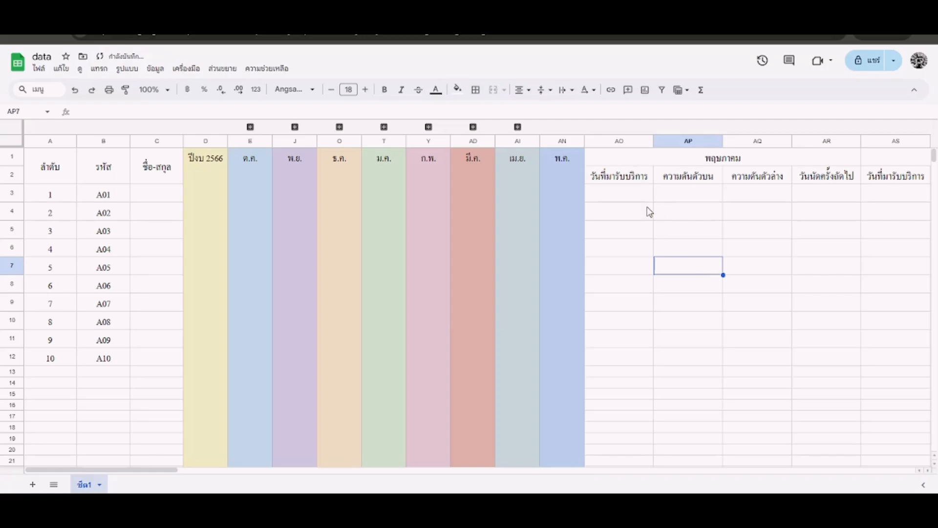
- Group the พฤษภาคม columns AO to AR and collapse the new group
{"action": "left_click_drag", "start_coordinate": [624, 143], "coordinate": [814, 142]}
{"action": "right_click", "coordinate": [813, 142]}
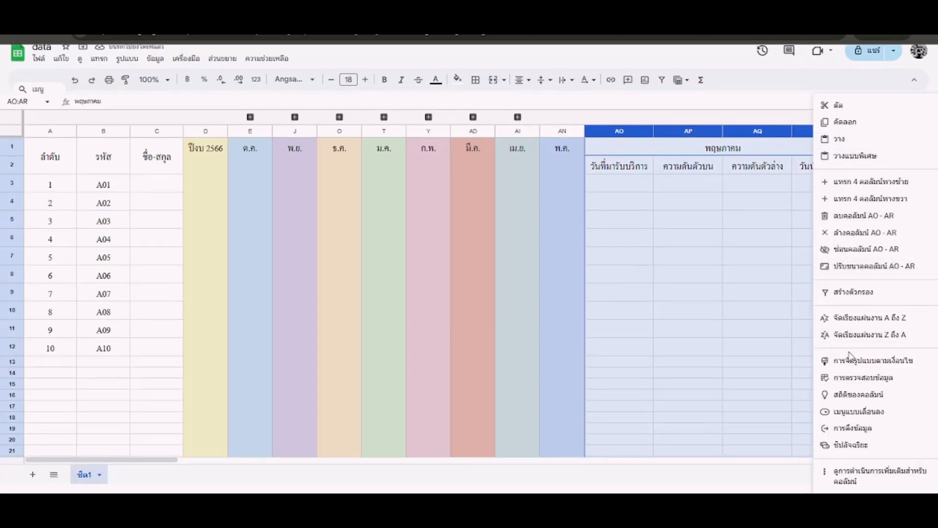
{"action": "mouse_move", "coordinate": [859, 477]}
{"action": "left_click", "coordinate": [732, 345]}
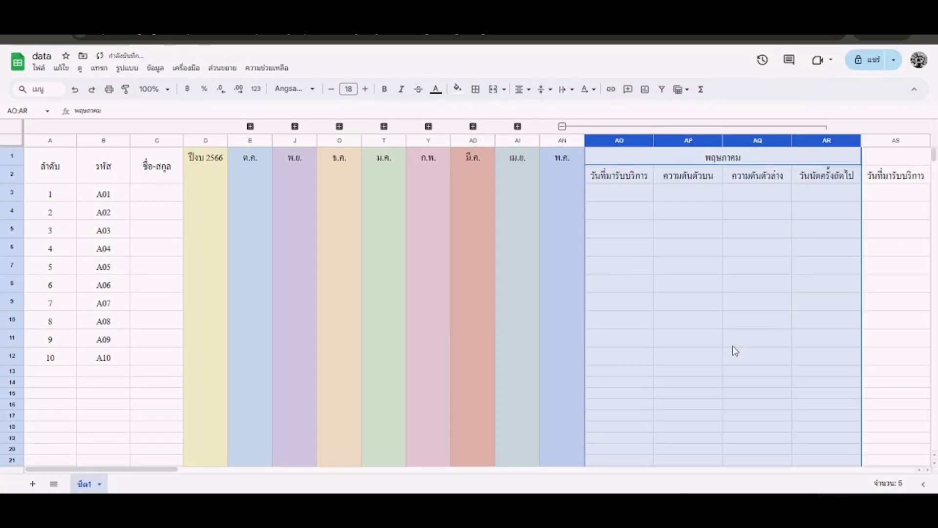
{"action": "left_click", "coordinate": [563, 126]}
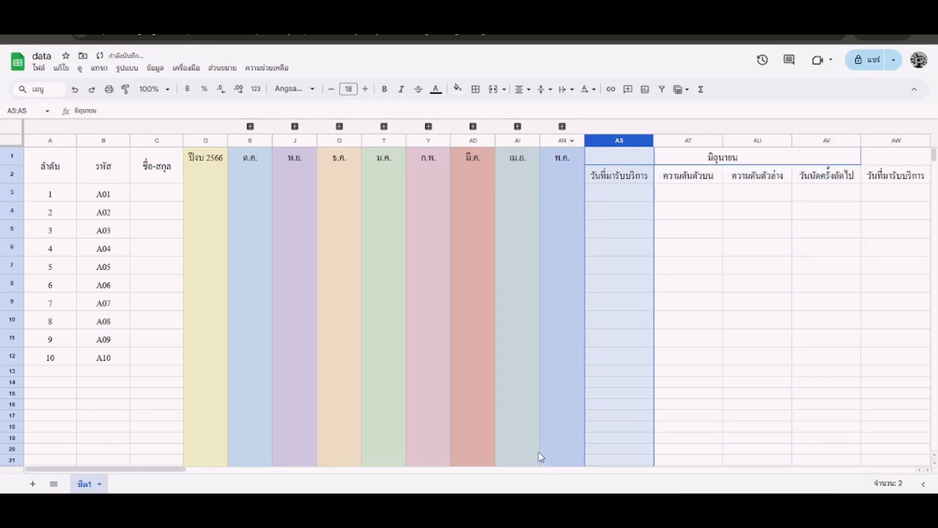
- Insert a blank column between the พ.ค. marker column AN and the มิถุนายน columns
{"action": "left_click_drag", "start_coordinate": [147, 470], "coordinate": [213, 455]}
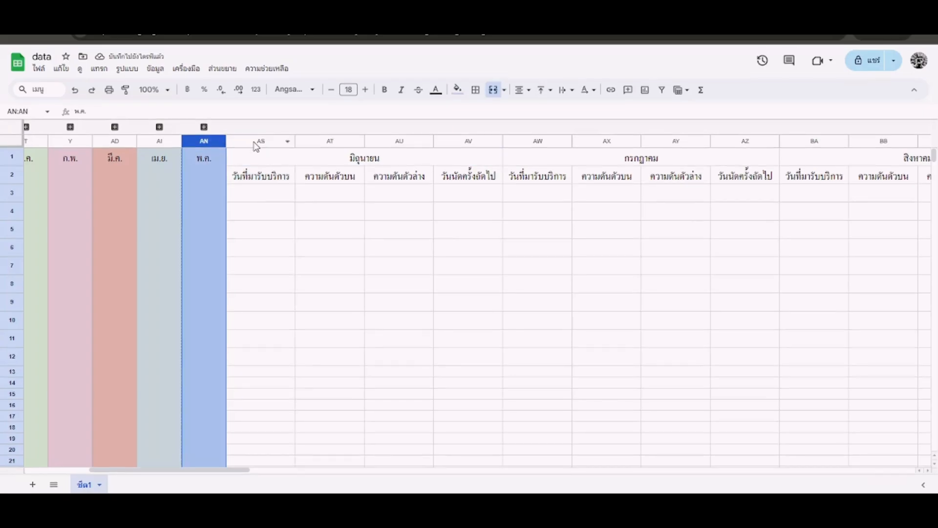
{"action": "right_click", "coordinate": [258, 140]}
{"action": "left_click", "coordinate": [358, 197]}
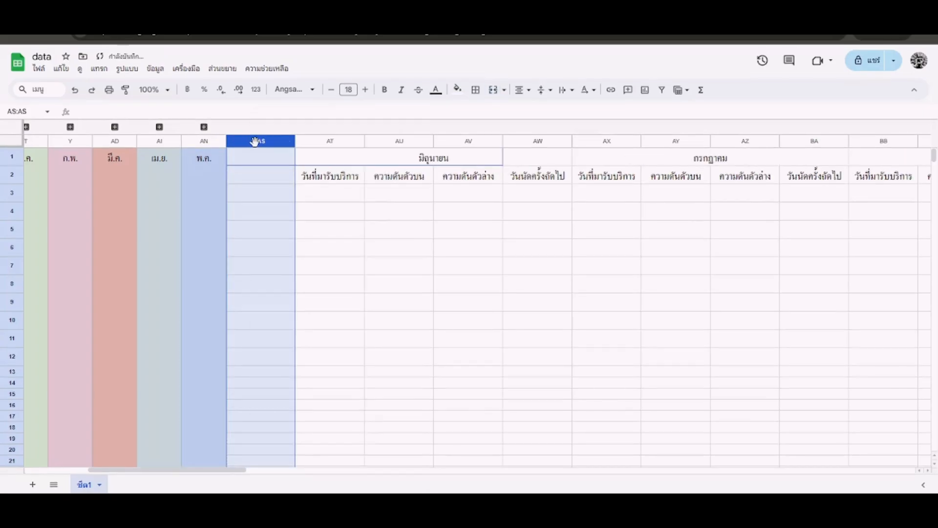
- Paste the พ.ค. marker column into blank column AS and change its heading to "มิ.ย."
{"action": "type", "text": "พ.ศ."}
{"action": "left_click_drag", "start_coordinate": [136, 109], "coordinate": [7, 109]}
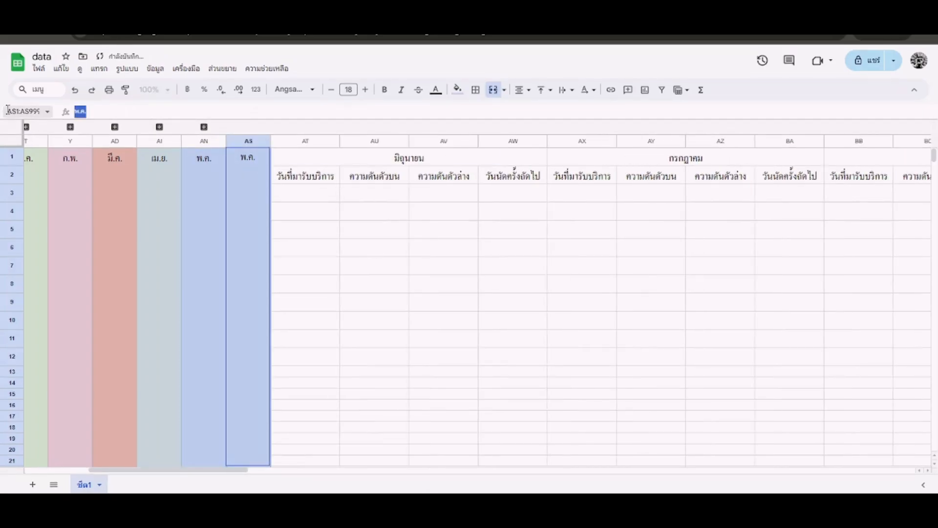
{"action": "type", "text": "มิ"}
{"action": "key", "text": "Return"}
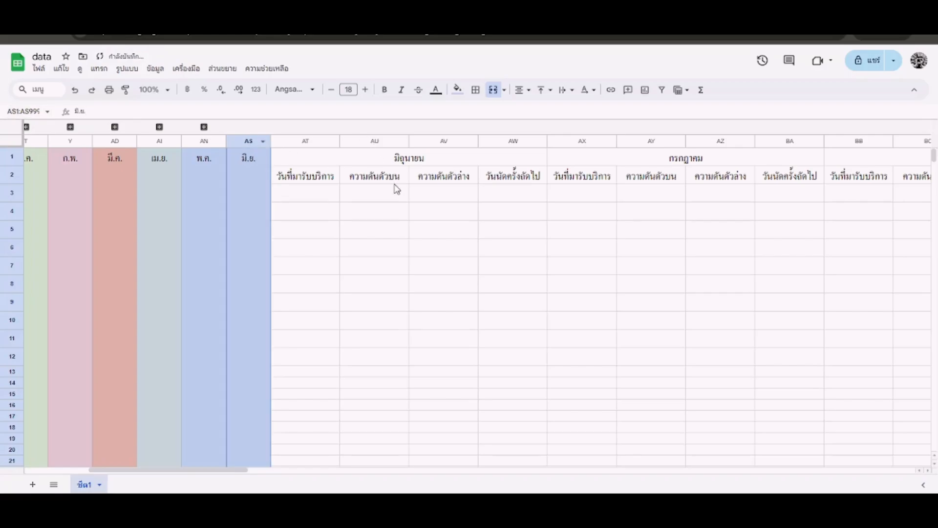
- Group the มิถุนายน columns AT to AW and collapse the new group
{"action": "left_click", "coordinate": [304, 143]}
{"action": "left_click", "coordinate": [491, 146], "text": "shift"}
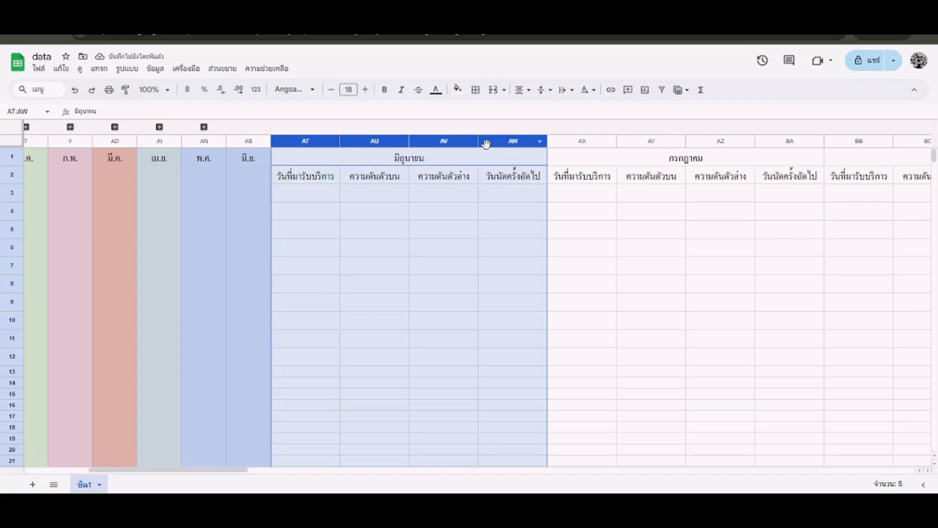
{"action": "right_click", "coordinate": [486, 143]}
{"action": "mouse_move", "coordinate": [626, 483]}
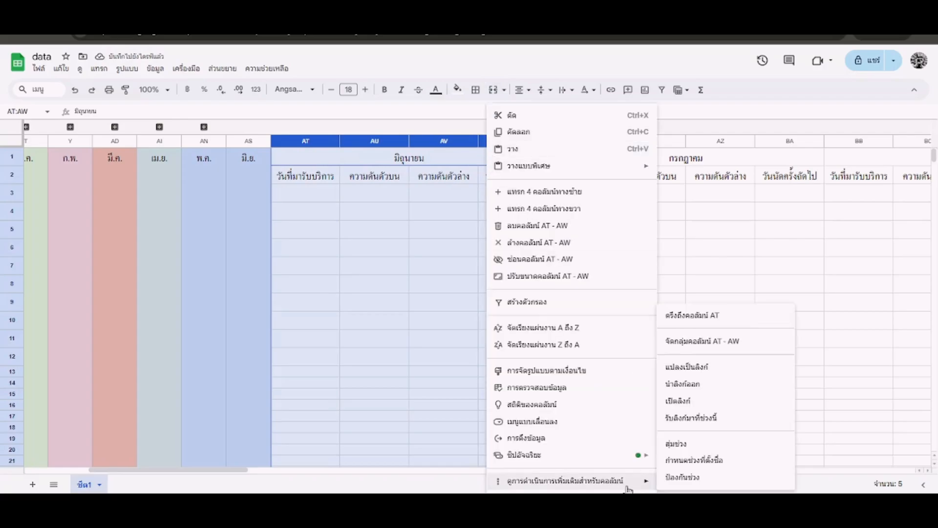
{"action": "left_click", "coordinate": [748, 348]}
{"action": "left_click", "coordinate": [248, 126]}
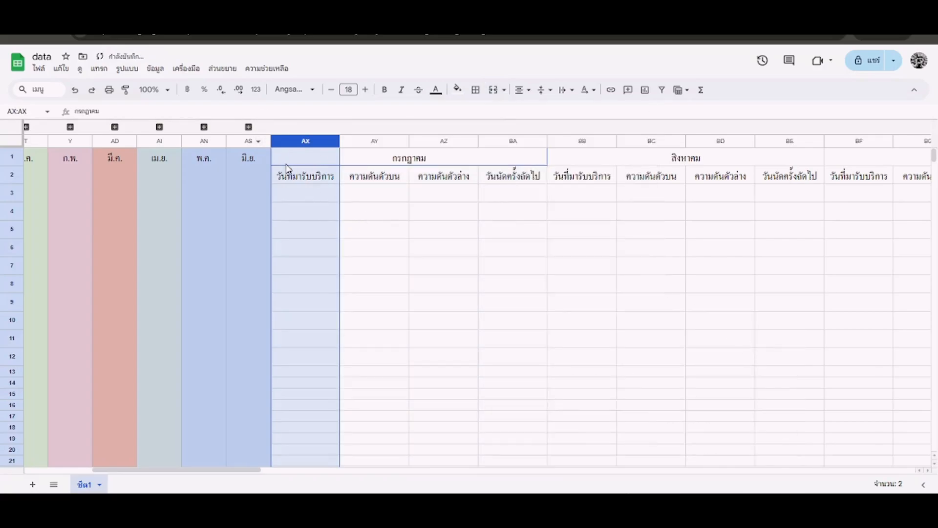
- Fill the มิ.ย. marker column AS with light purple
{"action": "left_click", "coordinate": [230, 140]}
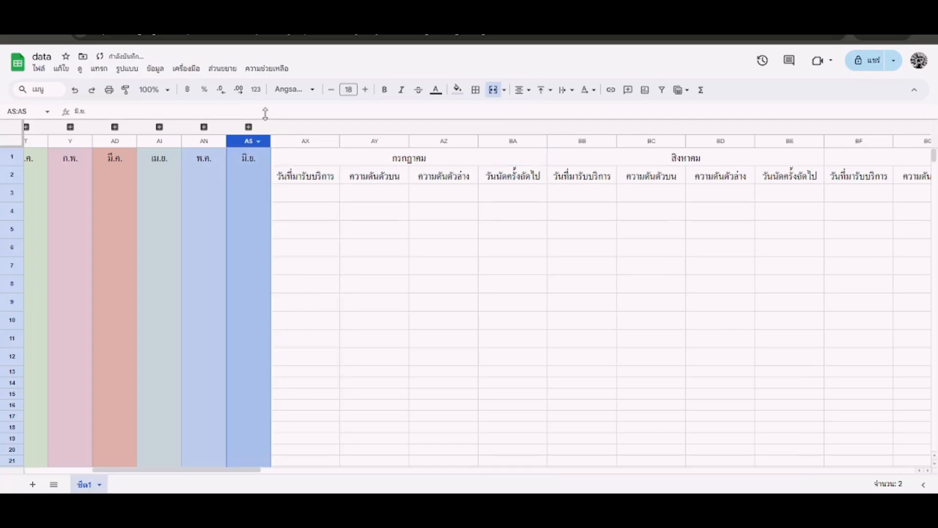
{"action": "left_click", "coordinate": [457, 89]}
{"action": "left_click", "coordinate": [549, 148]}
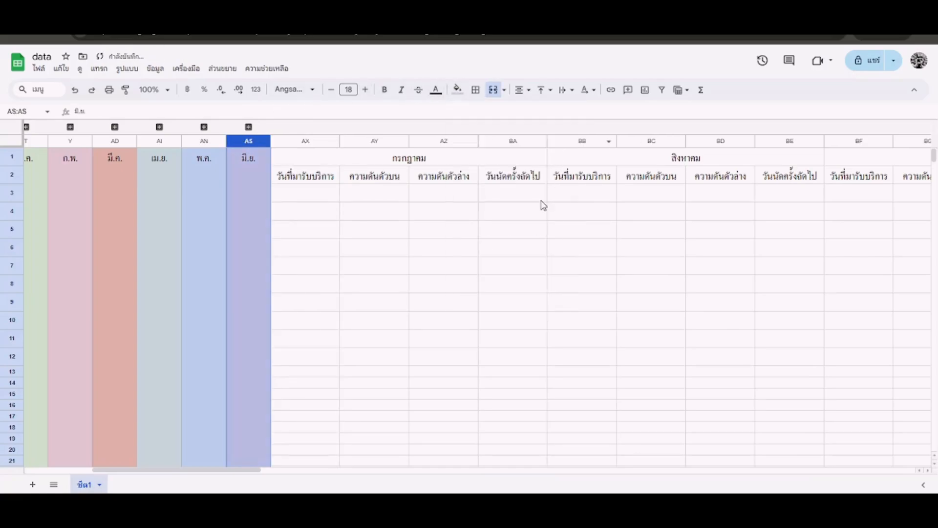
{"action": "left_click", "coordinate": [323, 230]}
- Insert a column before the กรกฎาคม columns and paste the พ.ค. marker column into it as column AX
{"action": "right_click", "coordinate": [305, 147]}
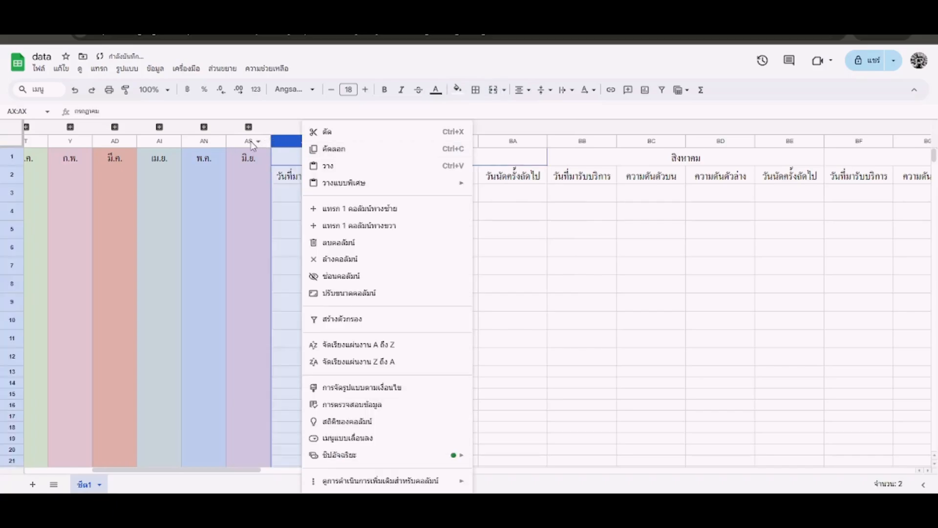
{"action": "left_click", "coordinate": [249, 141]}
{"action": "right_click", "coordinate": [314, 143]}
{"action": "left_click", "coordinate": [370, 208]}
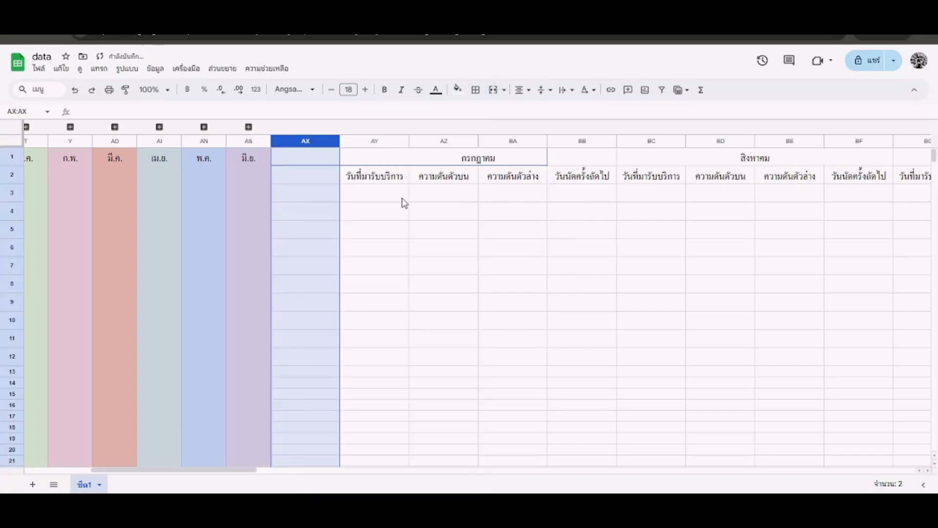
{"action": "type", "text": "พ.ค."}
- Change the heading of marker column AX to "ก.ค." and fill the column with light red berry
{"action": "double_click", "coordinate": [306, 160]}
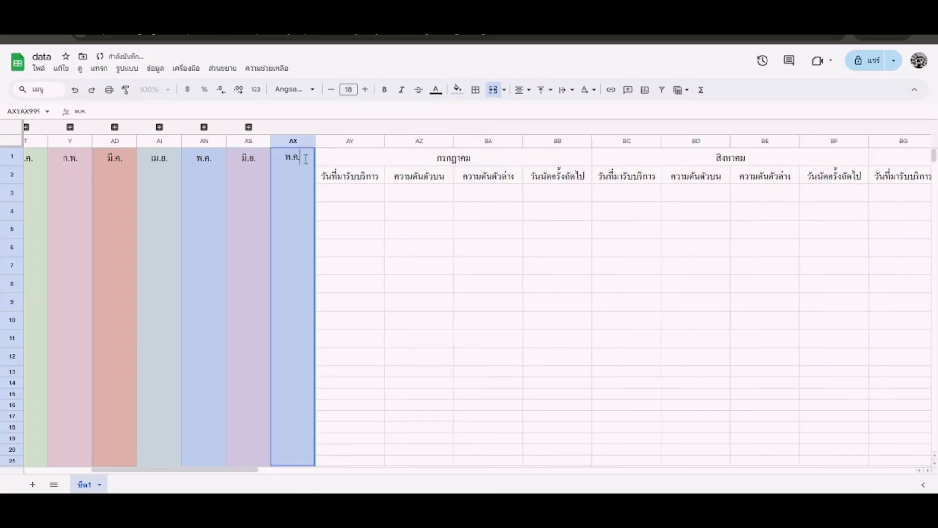
{"action": "left_click_drag", "start_coordinate": [306, 160], "coordinate": [225, 160]}
{"action": "type", "text": "ก.ค."}
{"action": "key", "text": "Return"}
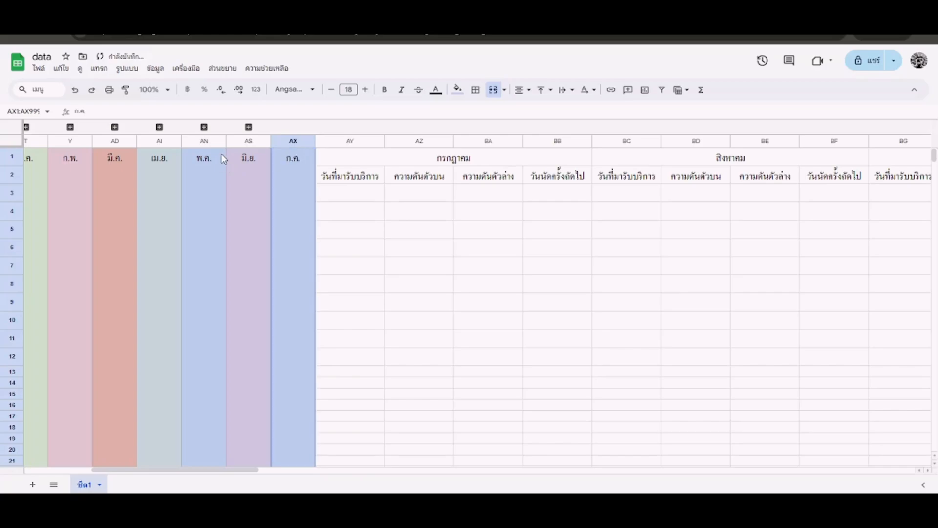
{"action": "left_click", "coordinate": [294, 142]}
{"action": "left_click", "coordinate": [458, 90]}
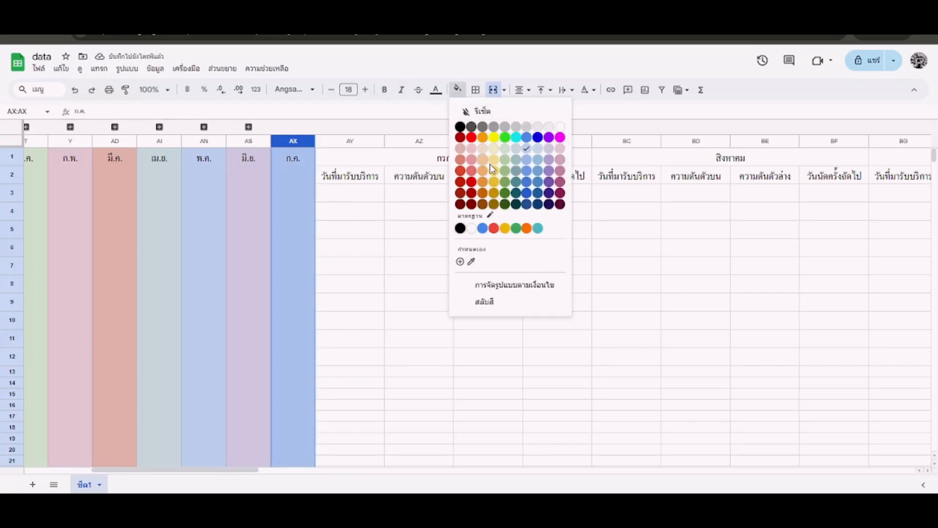
{"action": "left_click", "coordinate": [460, 160]}
{"action": "left_click", "coordinate": [398, 234]}
- Group the กรกฎาคม columns AY to BB and collapse the new group
{"action": "left_click_drag", "start_coordinate": [350, 143], "coordinate": [557, 140]}
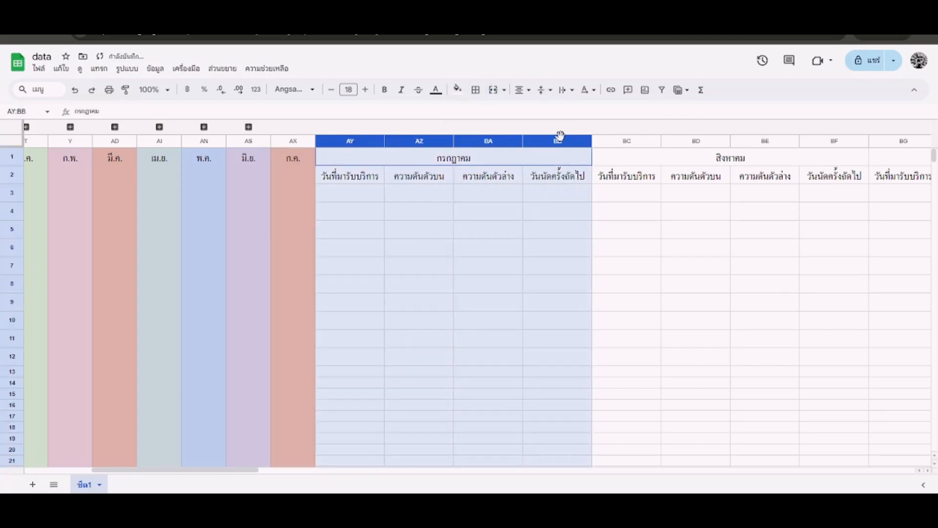
{"action": "right_click", "coordinate": [542, 141]}
{"action": "mouse_move", "coordinate": [649, 484]}
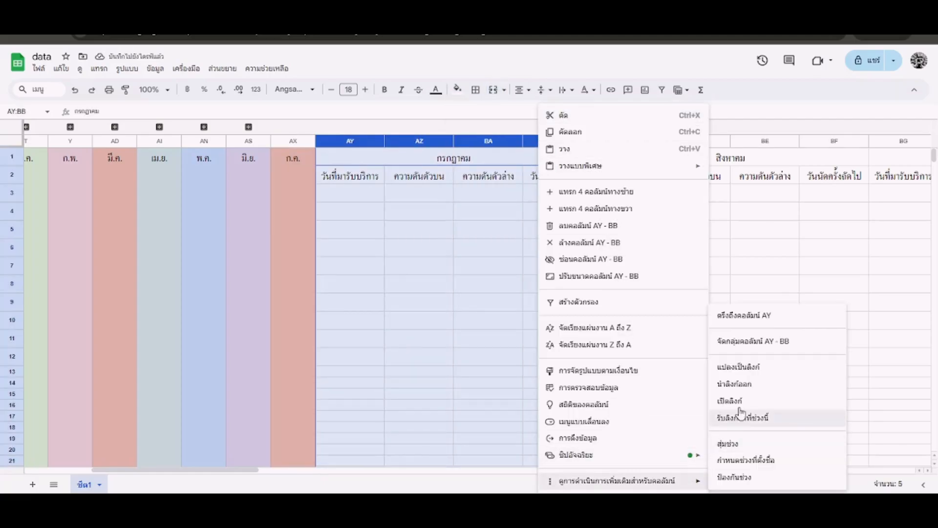
{"action": "left_click", "coordinate": [765, 342]}
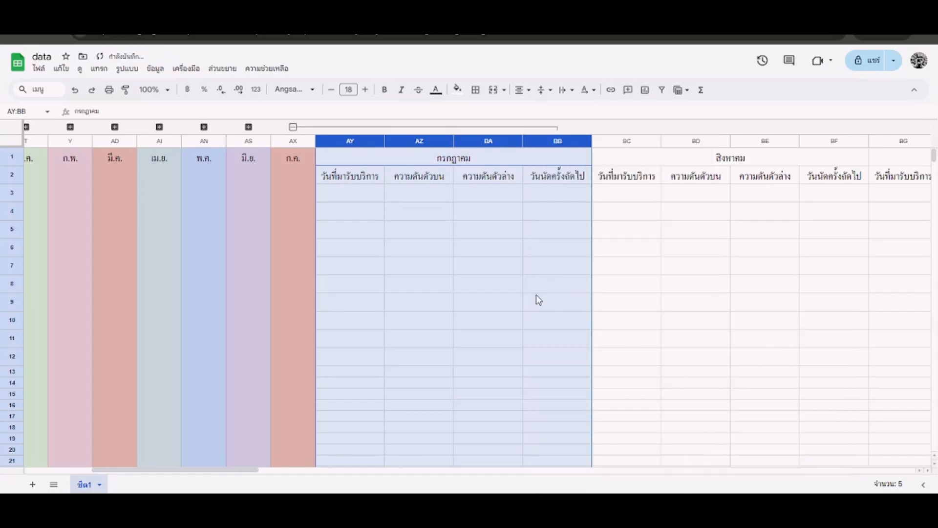
{"action": "left_click", "coordinate": [293, 127]}
{"action": "left_click_drag", "start_coordinate": [430, 268], "coordinate": [448, 254]}
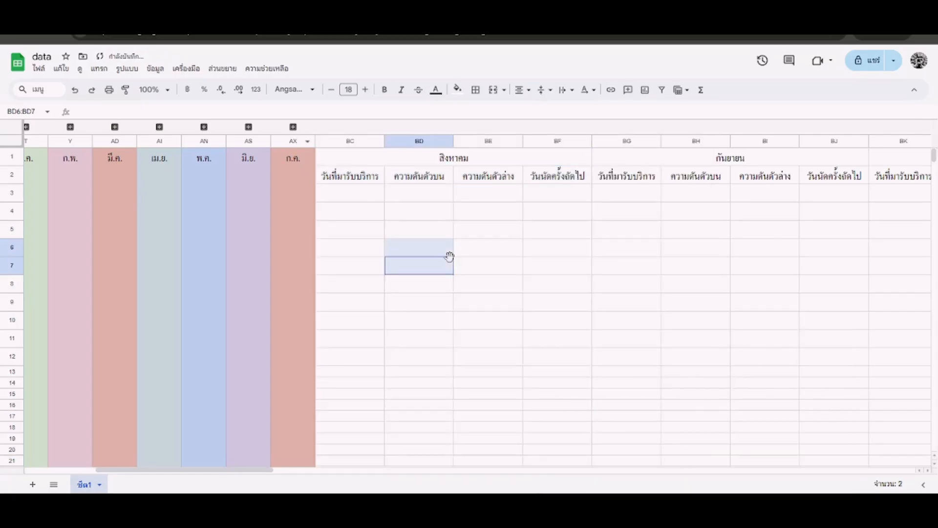
- Insert a column before the สิงหาคม columns and paste the พ.ค. marker column into it as column BC
{"action": "right_click", "coordinate": [346, 145]}
{"action": "left_click", "coordinate": [419, 208]}
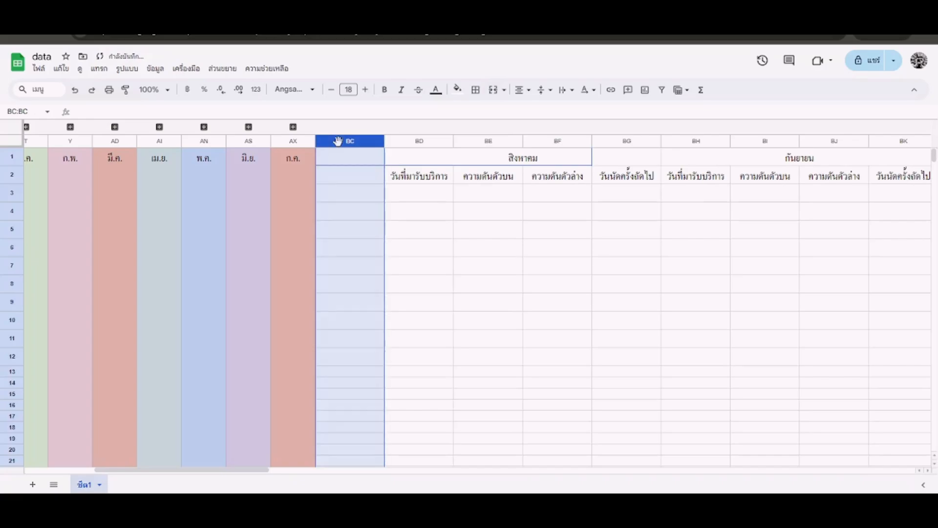
{"action": "key", "text": "ctrl+v"}
- Change the heading of marker column BC to "ส.ค." and fill the column with light red
{"action": "double_click", "coordinate": [343, 162]}
{"action": "left_click_drag", "start_coordinate": [347, 163], "coordinate": [280, 161]}
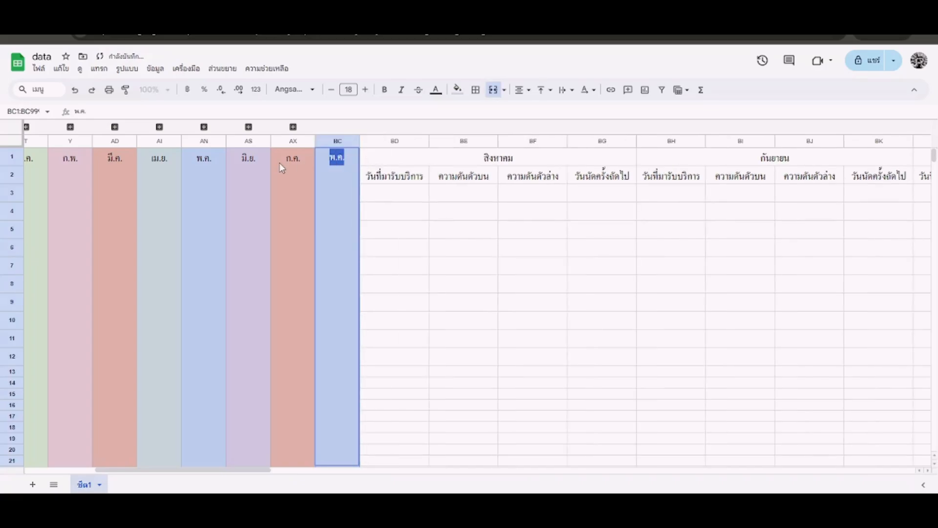
{"action": "type", "text": "ส.ค."}
{"action": "key", "text": "Return"}
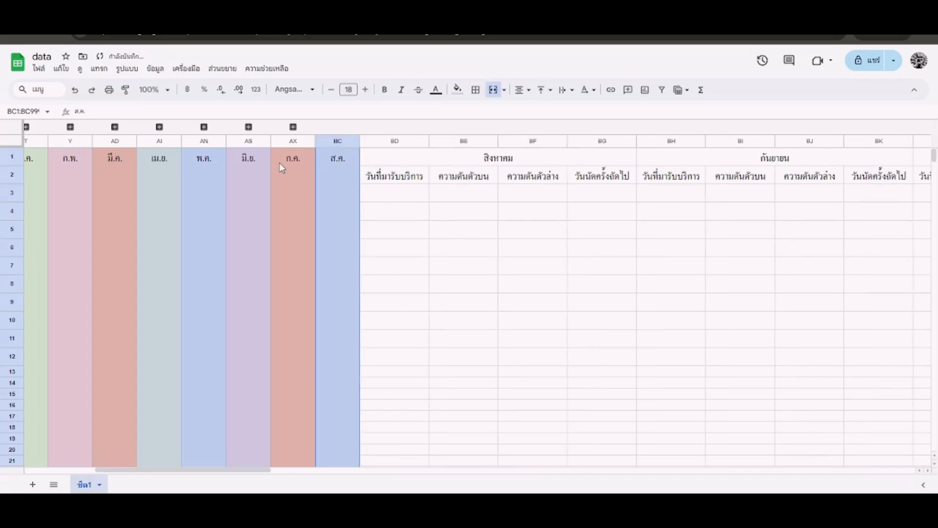
{"action": "left_click", "coordinate": [337, 141]}
{"action": "left_click", "coordinate": [458, 89]}
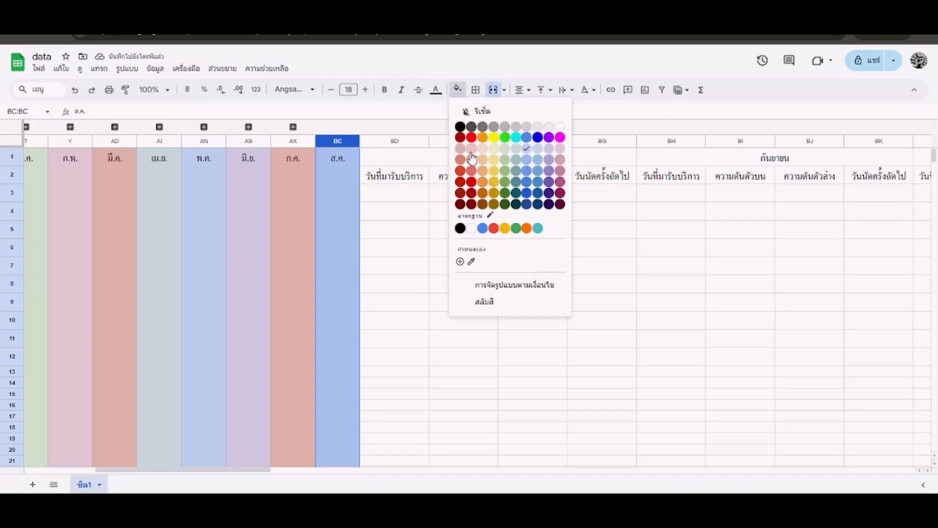
{"action": "left_click", "coordinate": [472, 156]}
{"action": "left_click", "coordinate": [463, 234]}
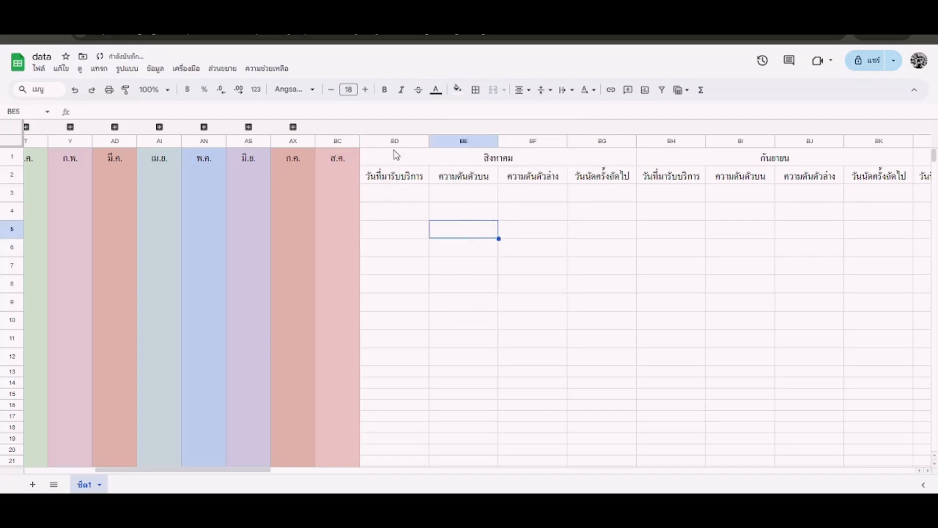
- Group the สิงหาคม columns BD to BG and collapse the new group
{"action": "left_click_drag", "start_coordinate": [395, 141], "coordinate": [603, 147]}
{"action": "right_click", "coordinate": [603, 148]}
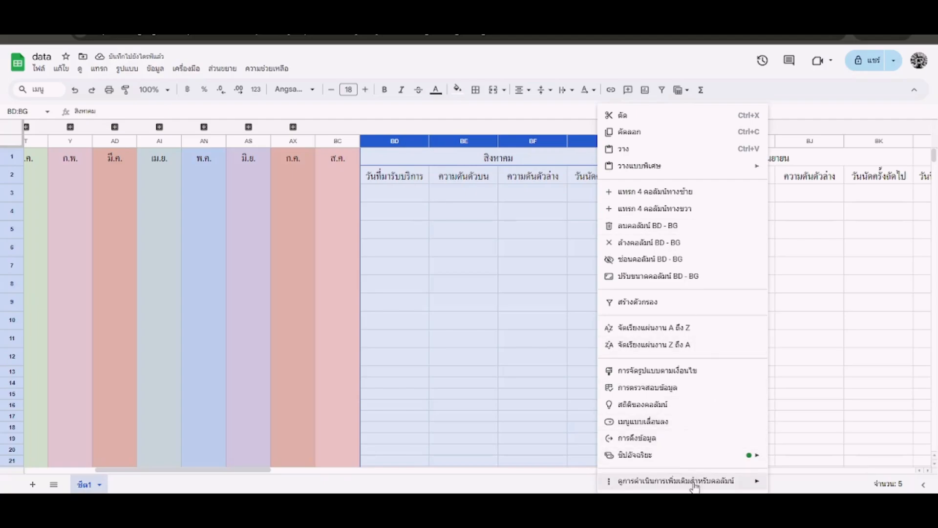
{"action": "mouse_move", "coordinate": [695, 485]}
{"action": "left_click", "coordinate": [821, 342]}
{"action": "left_click", "coordinate": [399, 211]}
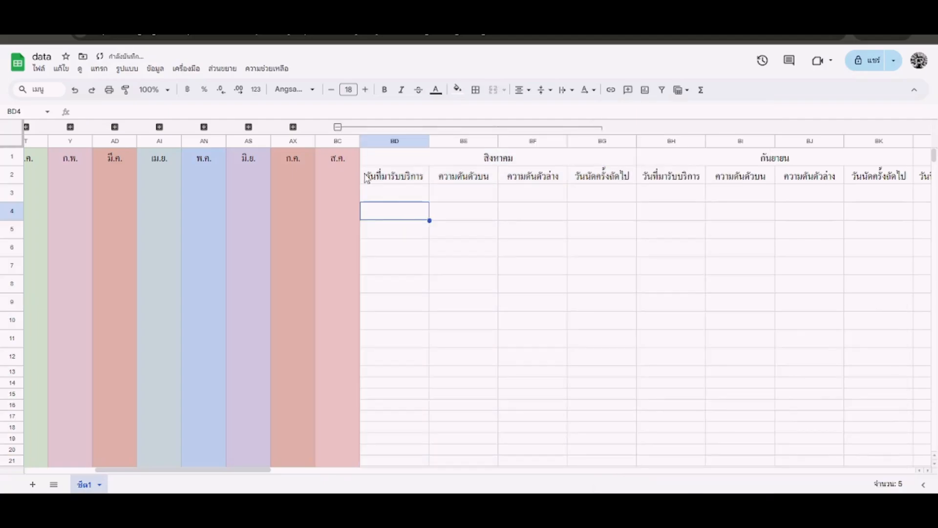
{"action": "left_click", "coordinate": [337, 127]}
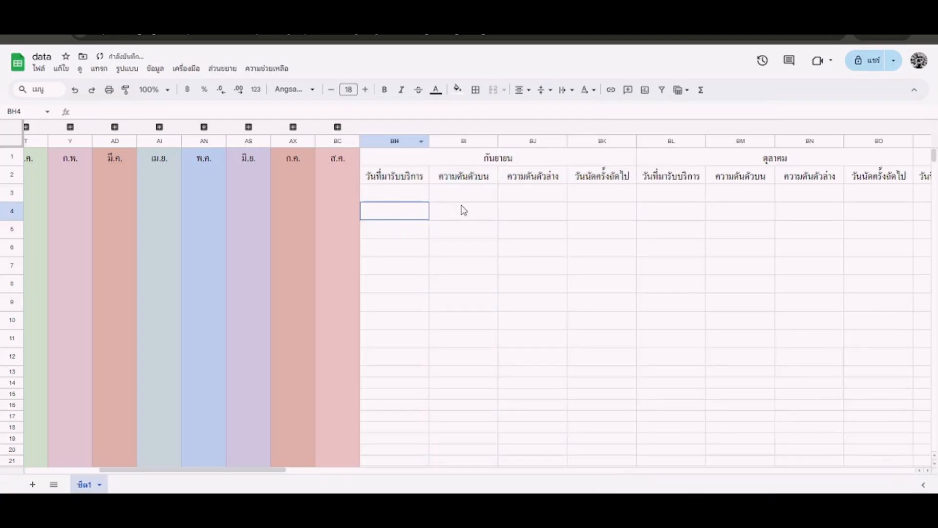
- Insert column BH before the กันยายน columns, pasting in the พ.ค. marker column with its heading changed to "ก.ย."
{"action": "right_click", "coordinate": [410, 143]}
{"action": "left_click", "coordinate": [497, 208]}
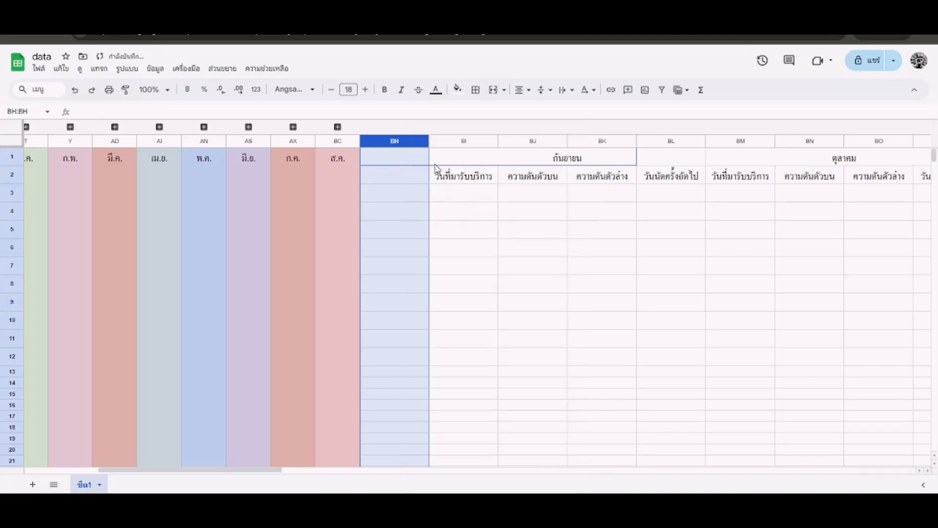
{"action": "type", "text": "พ.ค."}
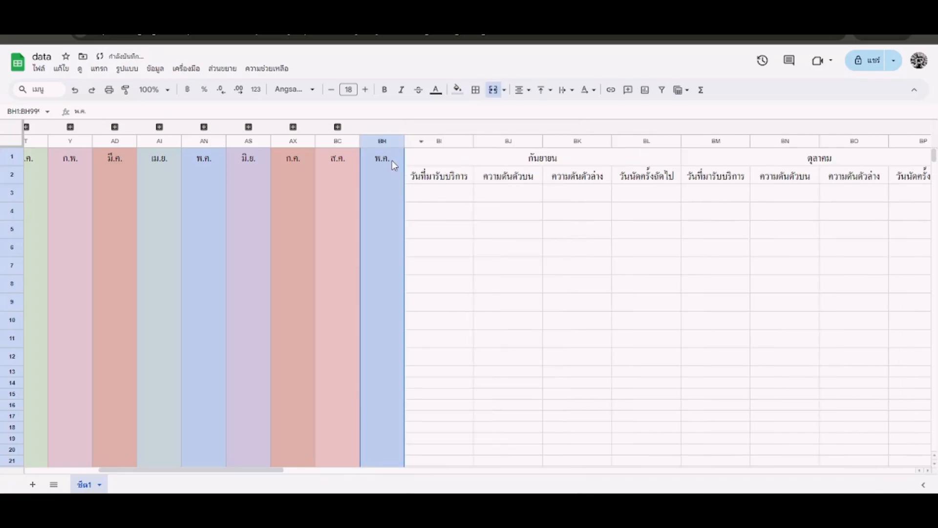
{"action": "type", "text": "ก"}
- Group the กันยายน columns BI to BL and collapse the new group
{"action": "left_click_drag", "start_coordinate": [436, 141], "coordinate": [654, 141]}
{"action": "right_click", "coordinate": [654, 141]}
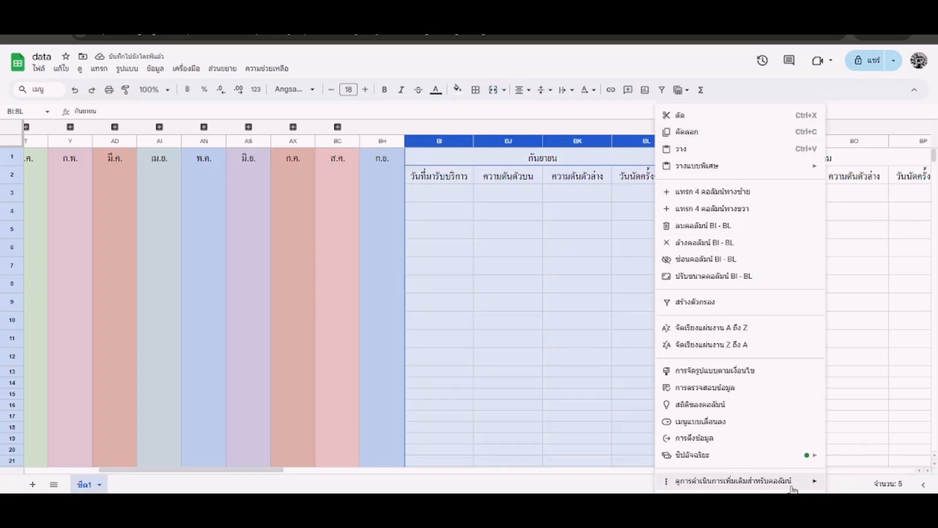
{"action": "mouse_move", "coordinate": [765, 485]}
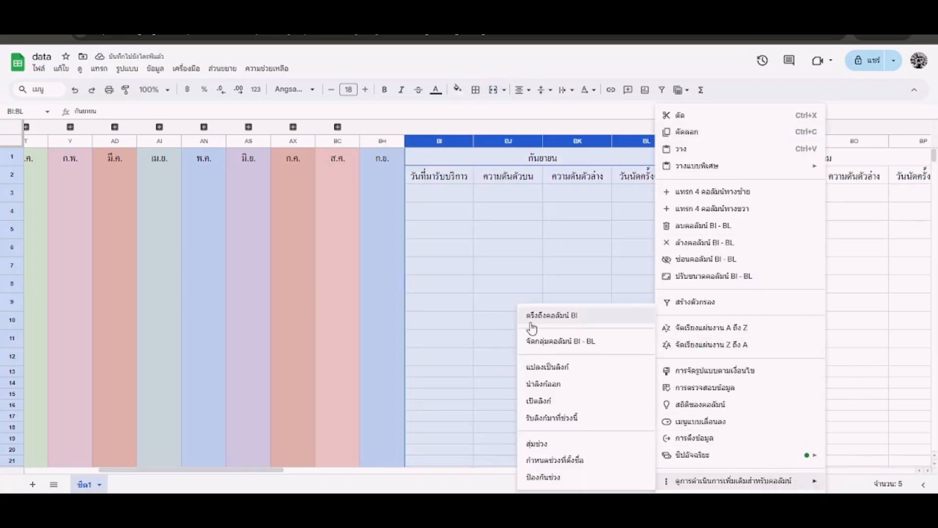
{"action": "left_click", "coordinate": [562, 341]}
{"action": "left_click", "coordinate": [432, 229]}
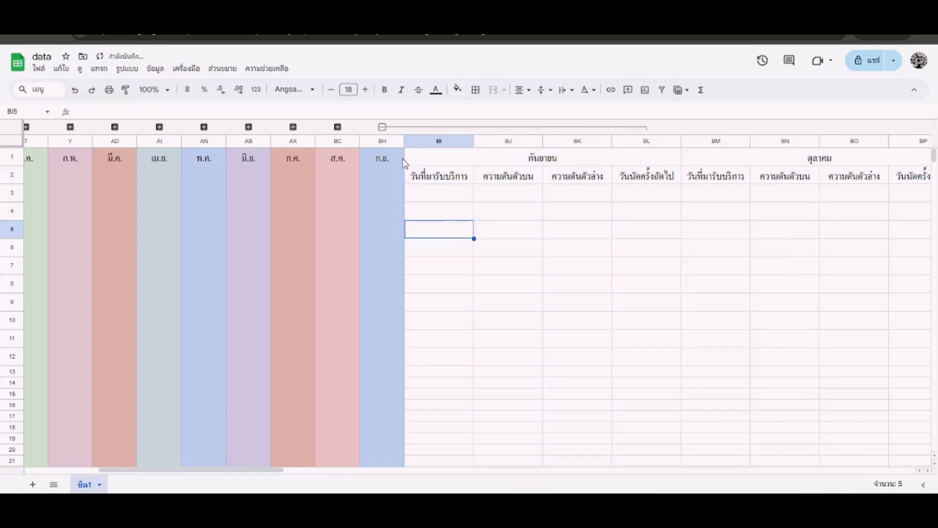
{"action": "left_click", "coordinate": [382, 127]}
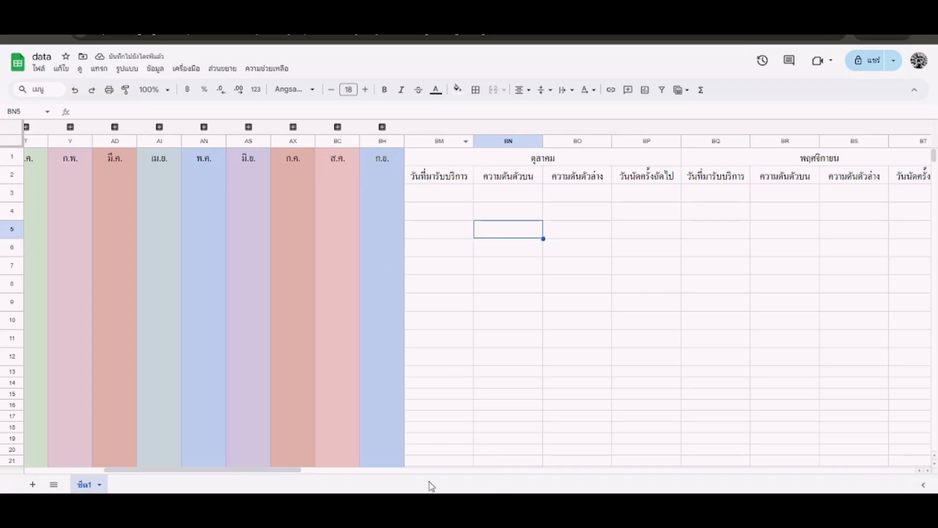
- Insert a blank column between the ก.ย. marker column BH and the next ตุลาคม columns
{"action": "right_click", "coordinate": [434, 142]}
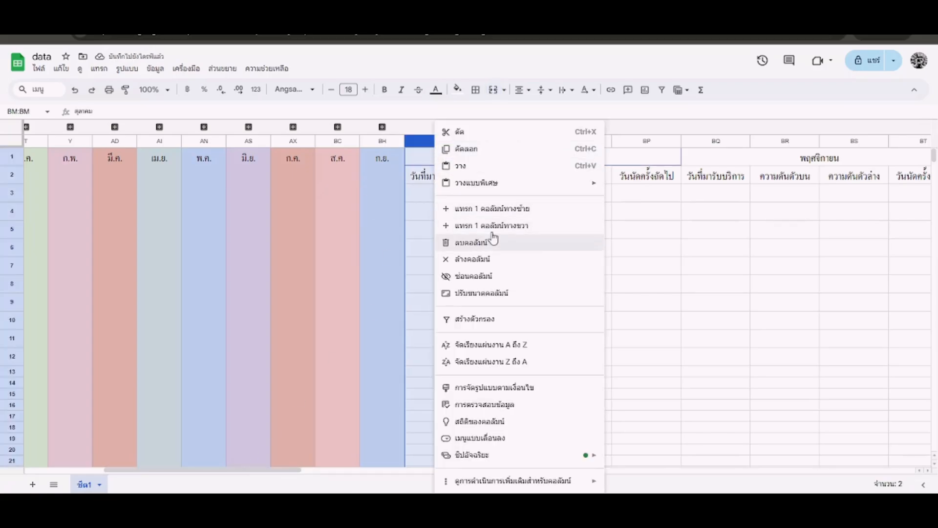
{"action": "left_click", "coordinate": [507, 214]}
{"action": "left_click", "coordinate": [439, 228]}
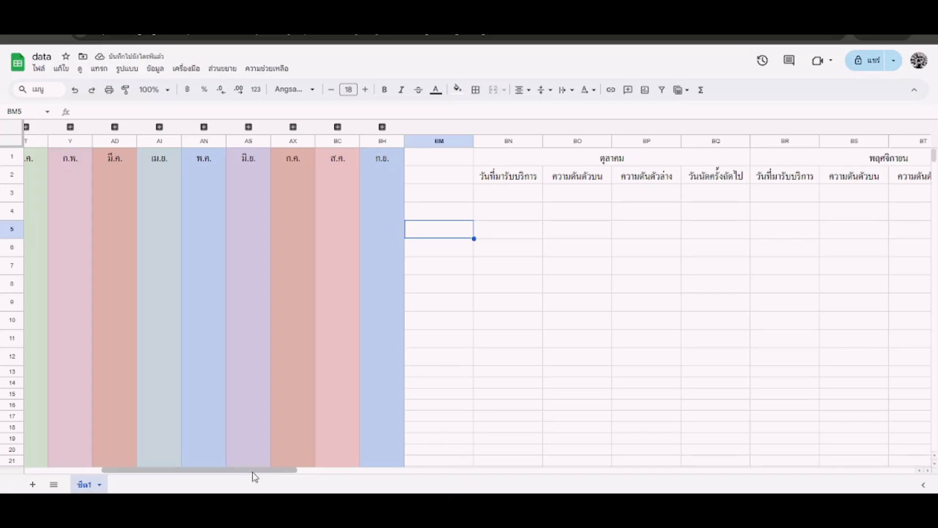
- Group all the month columns E to BH under the ปีงบ 2566 column and collapse the outer group
{"action": "left_click_drag", "start_coordinate": [253, 476], "coordinate": [49, 450]}
{"action": "left_click_drag", "start_coordinate": [262, 146], "coordinate": [732, 142]}
{"action": "right_click", "coordinate": [732, 142]}
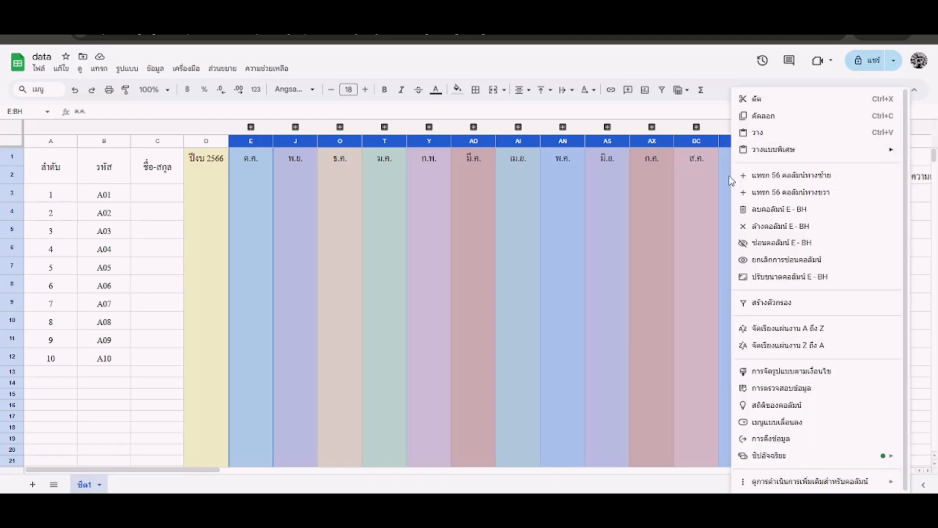
{"action": "mouse_move", "coordinate": [804, 483]}
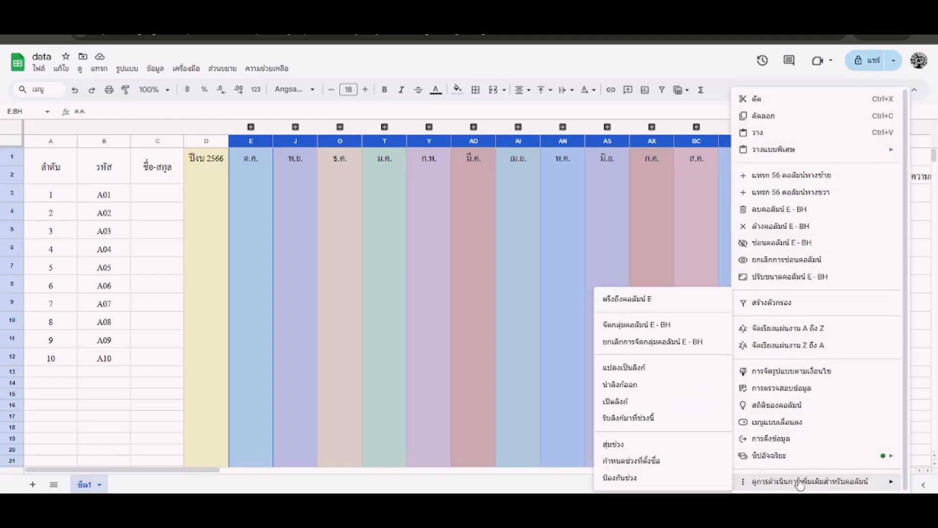
{"action": "left_click", "coordinate": [684, 324]}
{"action": "left_click", "coordinate": [206, 127]}
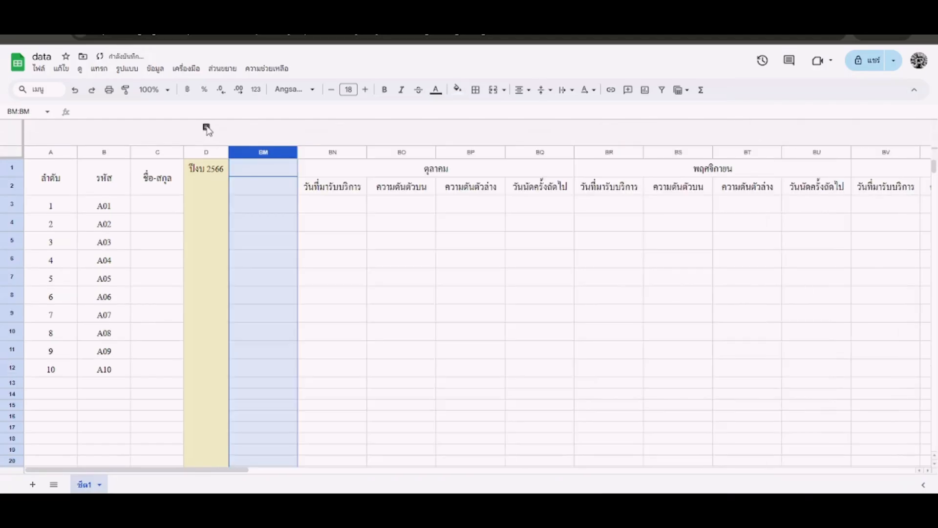
- Expand the ปีงบ 2566 column group to show its month marker columns
{"action": "left_click", "coordinate": [355, 262]}
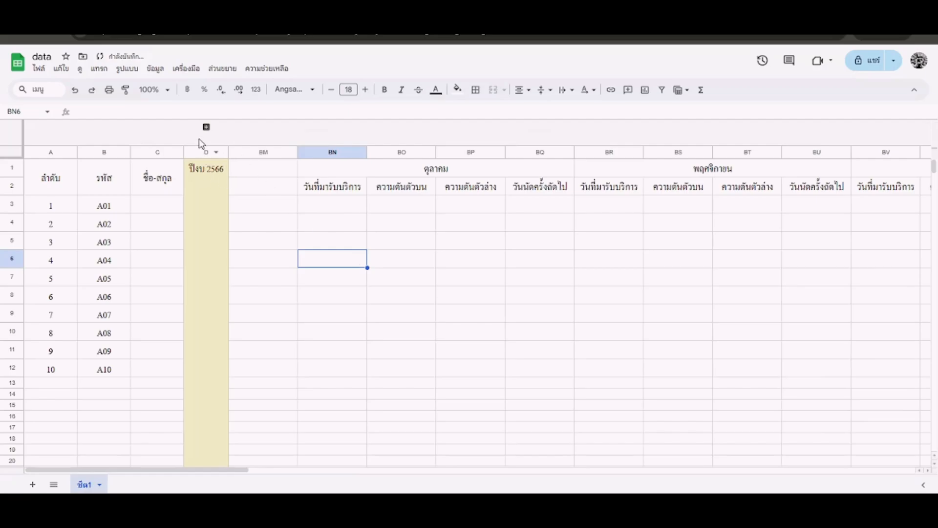
{"action": "left_click", "coordinate": [206, 128]}
{"action": "left_click", "coordinate": [204, 150]}
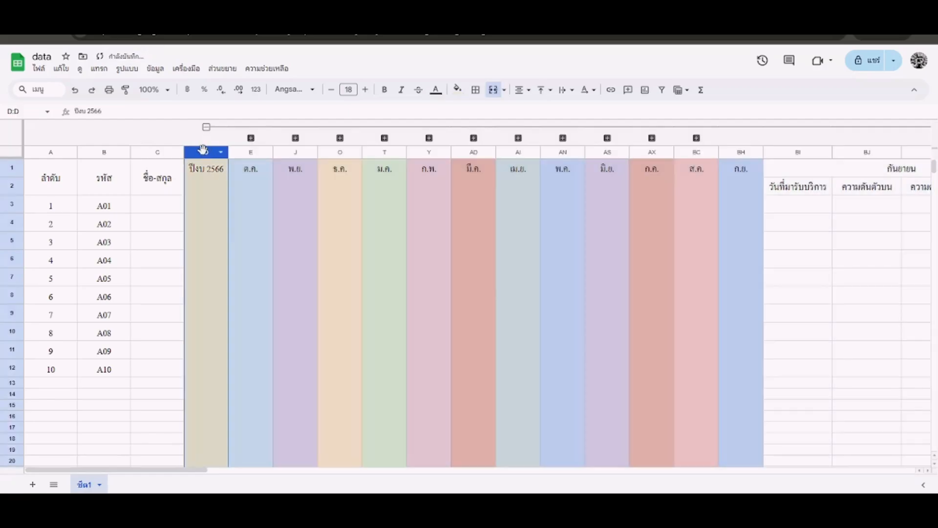
{"action": "mouse_move", "coordinate": [203, 150]}
{"action": "left_mouse_down"}
{"action": "mouse_move", "coordinate": [264, 151]}
{"action": "mouse_move", "coordinate": [204, 153]}
{"action": "left_mouse_up"}
{"action": "left_click", "coordinate": [256, 196]}
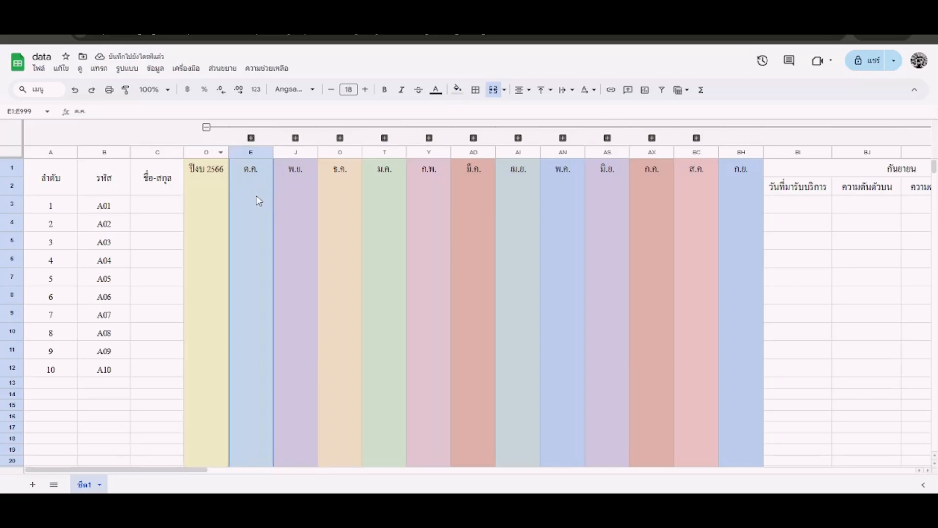
{"action": "left_click", "coordinate": [198, 154]}
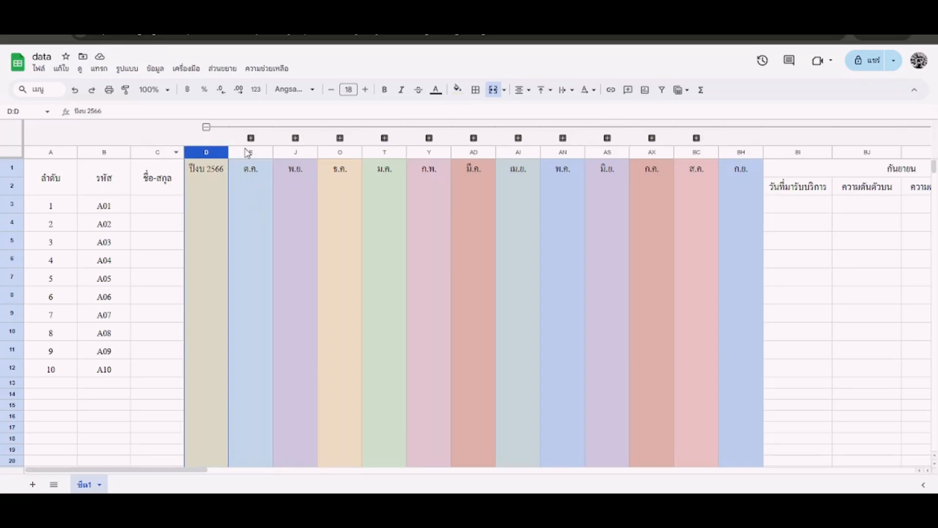
{"action": "left_click_drag", "start_coordinate": [741, 156], "coordinate": [215, 155]}
{"action": "left_click", "coordinate": [917, 258]}
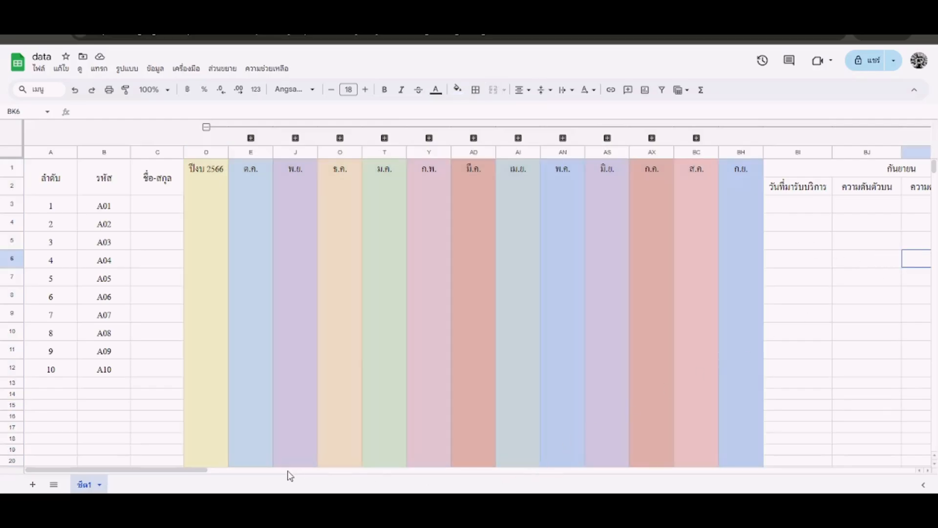
- Remove the outer column group that spans all the months under ปีงบ 2566
{"action": "left_click_drag", "start_coordinate": [200, 470], "coordinate": [283, 473]}
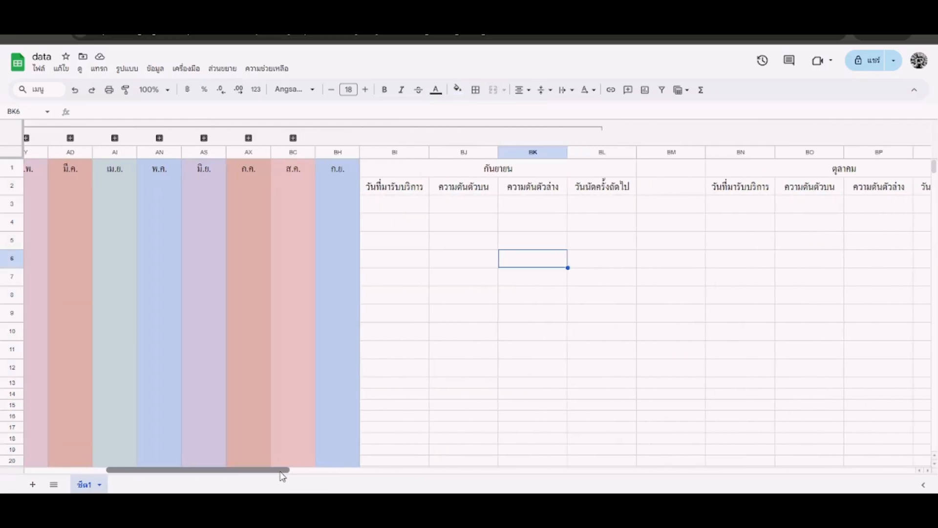
{"action": "left_click_drag", "start_coordinate": [356, 155], "coordinate": [549, 153]}
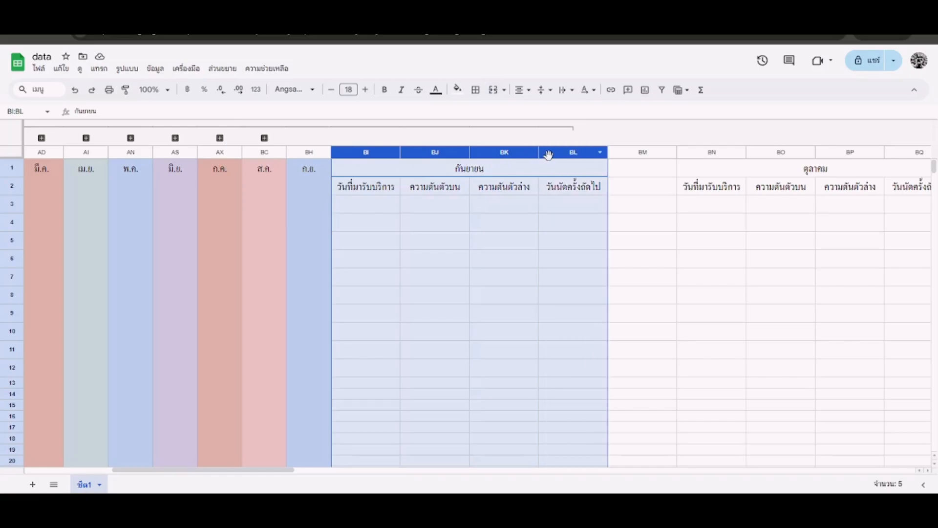
{"action": "right_click", "coordinate": [550, 153]}
{"action": "left_click", "coordinate": [432, 205]}
{"action": "right_click", "coordinate": [422, 127]}
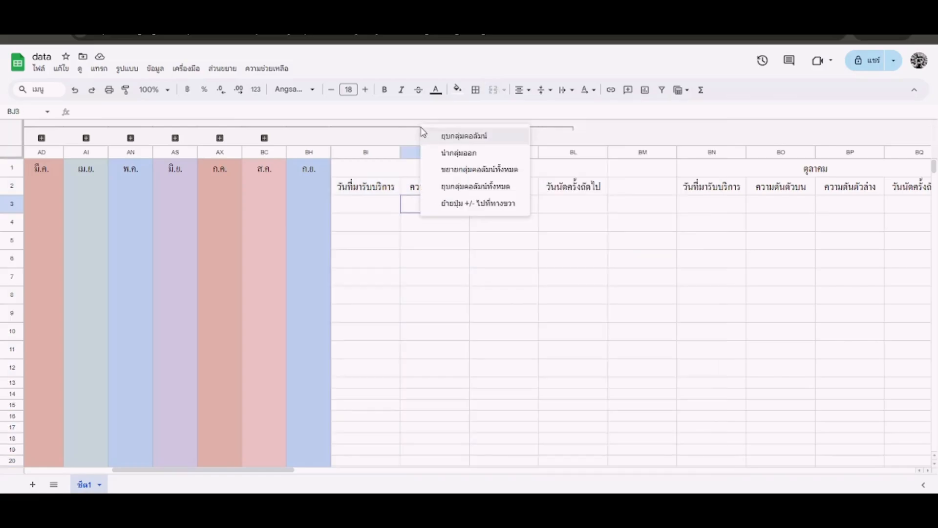
{"action": "left_click", "coordinate": [449, 153]}
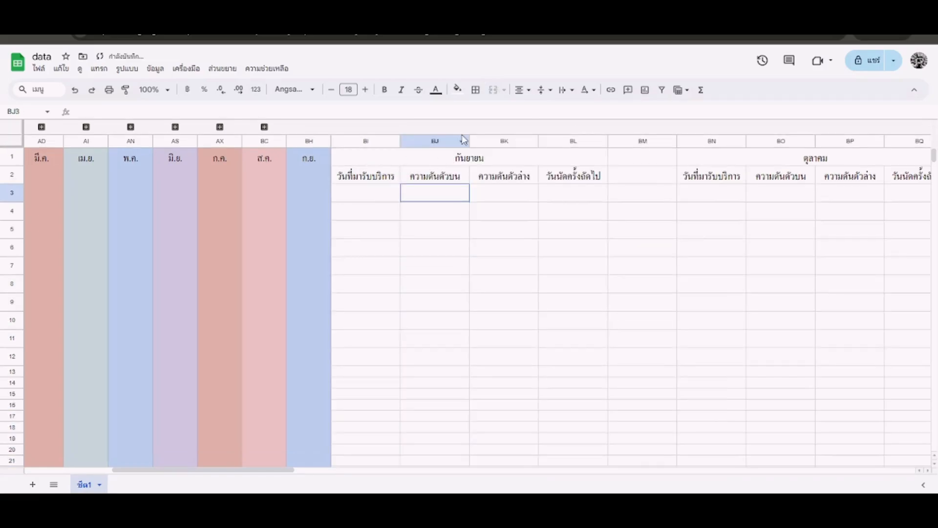
- Group the กันยายน columns BI to BL under the ก.ย. marker column and collapse the group
{"action": "left_click", "coordinate": [365, 142]}
{"action": "left_click_drag", "start_coordinate": [365, 142], "coordinate": [395, 153]}
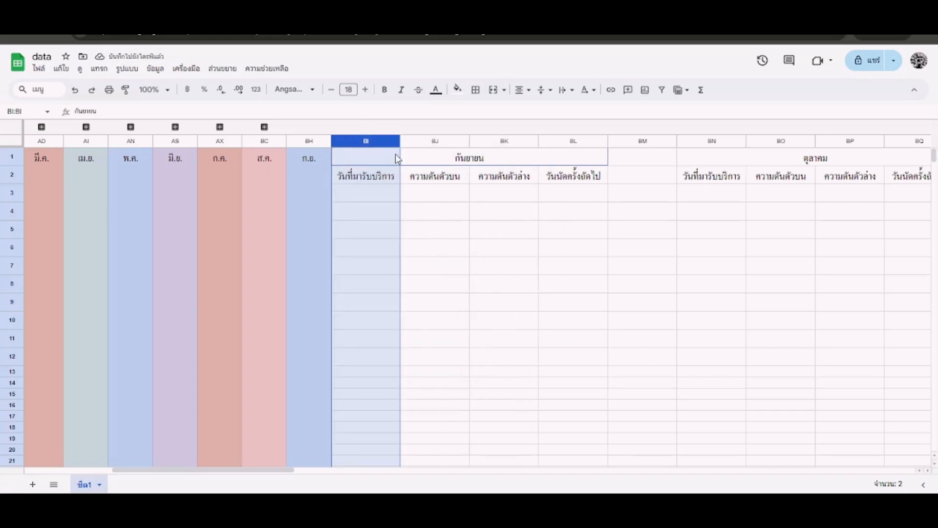
{"action": "left_click", "coordinate": [415, 175]}
{"action": "left_click", "coordinate": [370, 142]}
{"action": "left_click", "coordinate": [478, 230]}
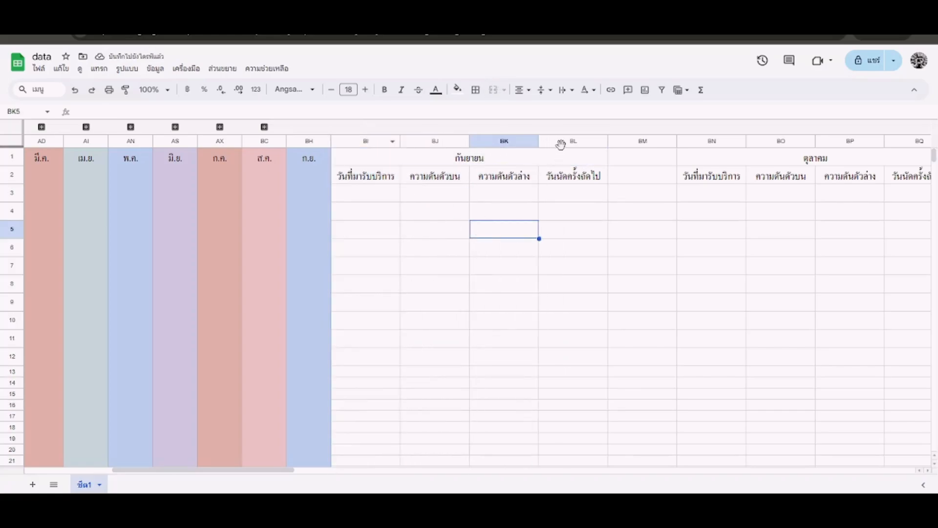
{"action": "left_click_drag", "start_coordinate": [560, 144], "coordinate": [378, 142]}
{"action": "right_click", "coordinate": [379, 142]}
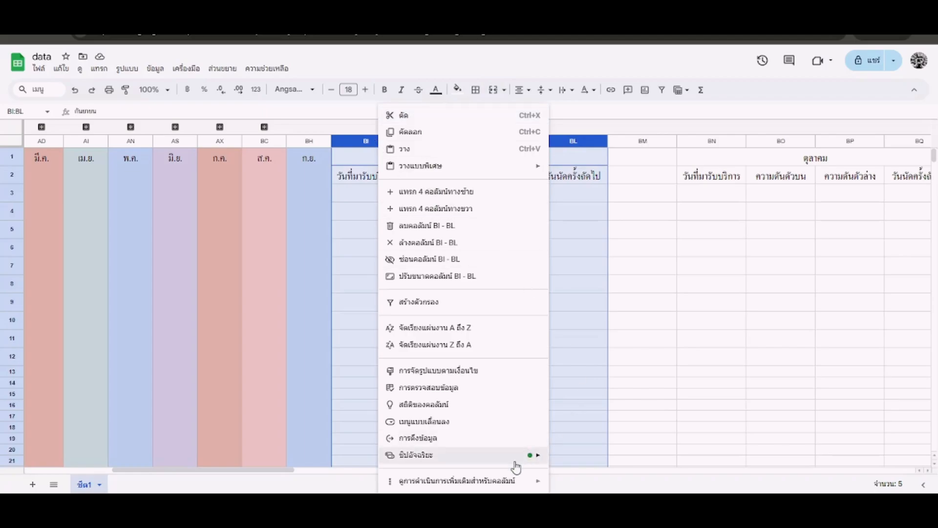
{"action": "mouse_move", "coordinate": [513, 479]}
{"action": "left_click", "coordinate": [603, 348]}
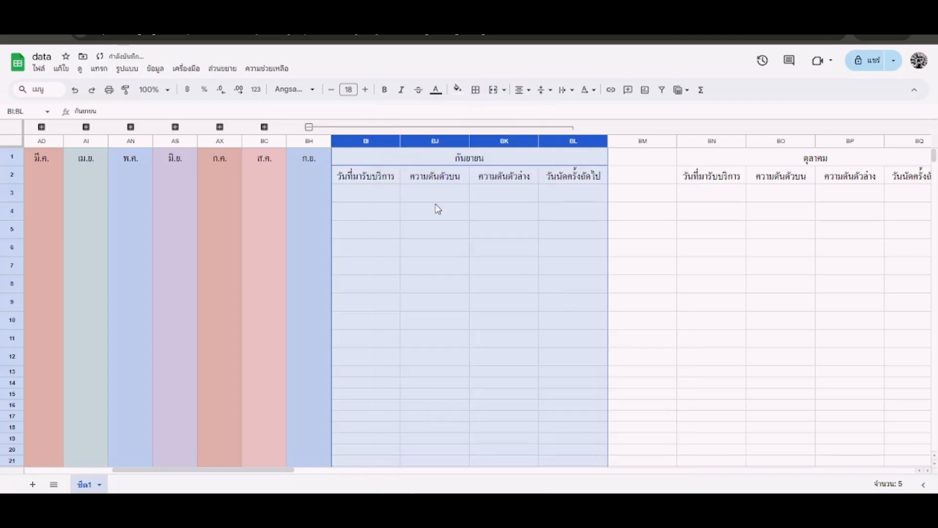
{"action": "left_click", "coordinate": [309, 127]}
{"action": "left_click", "coordinate": [520, 356]}
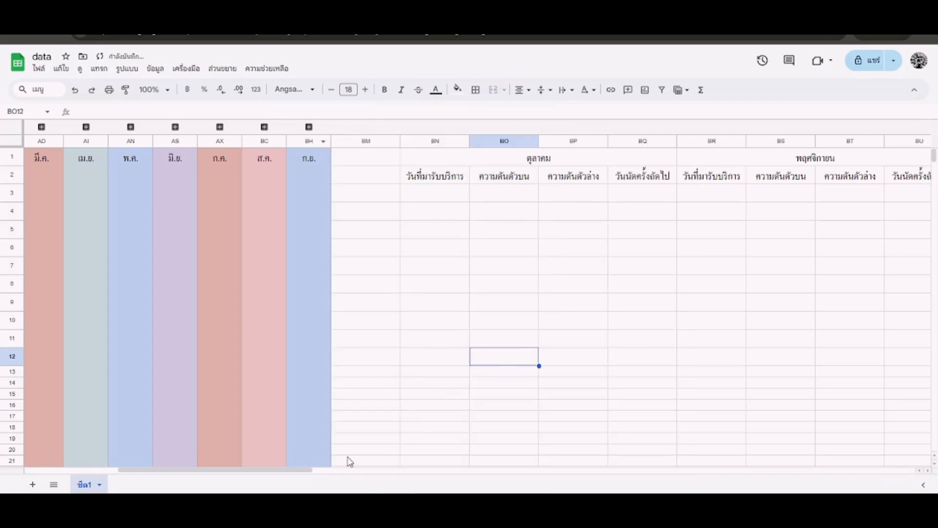
- Expand the ก.ย. group and group columns E to BL under the ปีงบ 2566 column
{"action": "left_click_drag", "start_coordinate": [210, 472], "coordinate": [110, 472]}
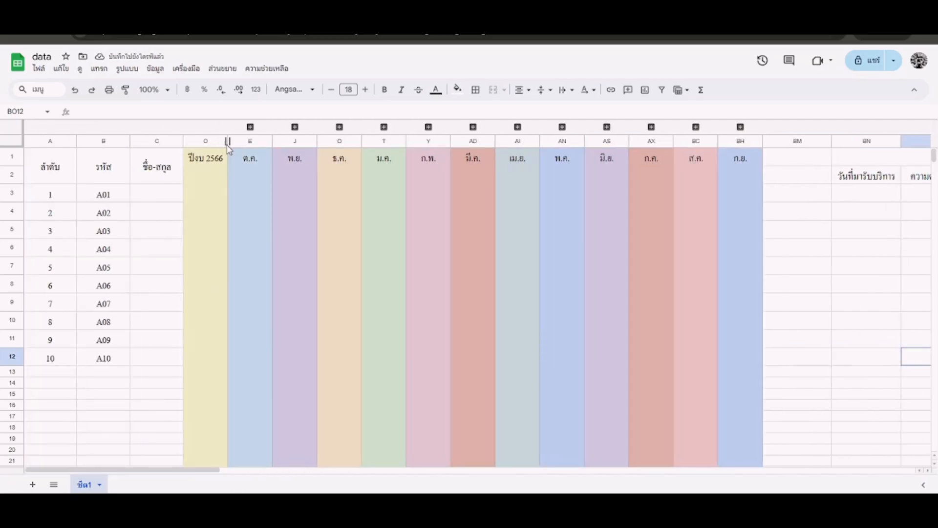
{"action": "left_click_drag", "start_coordinate": [236, 142], "coordinate": [289, 144]}
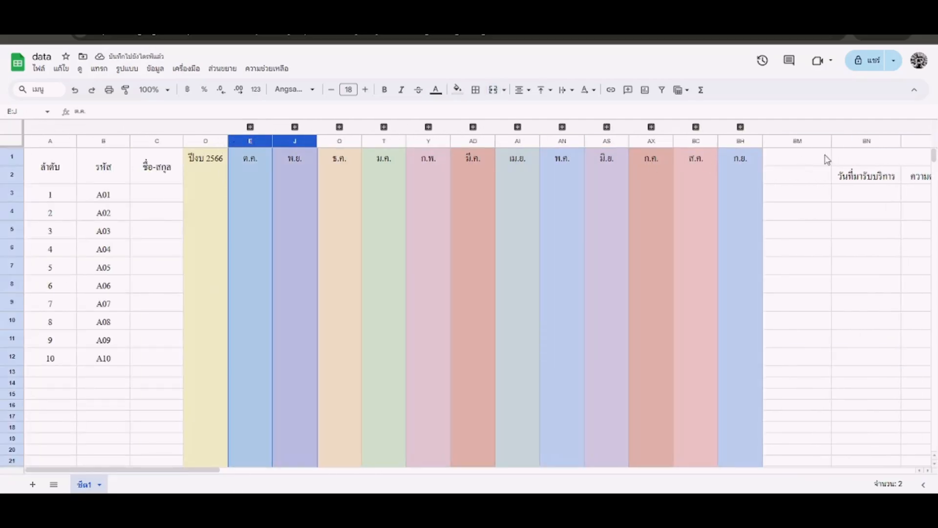
{"action": "left_click", "coordinate": [740, 127]}
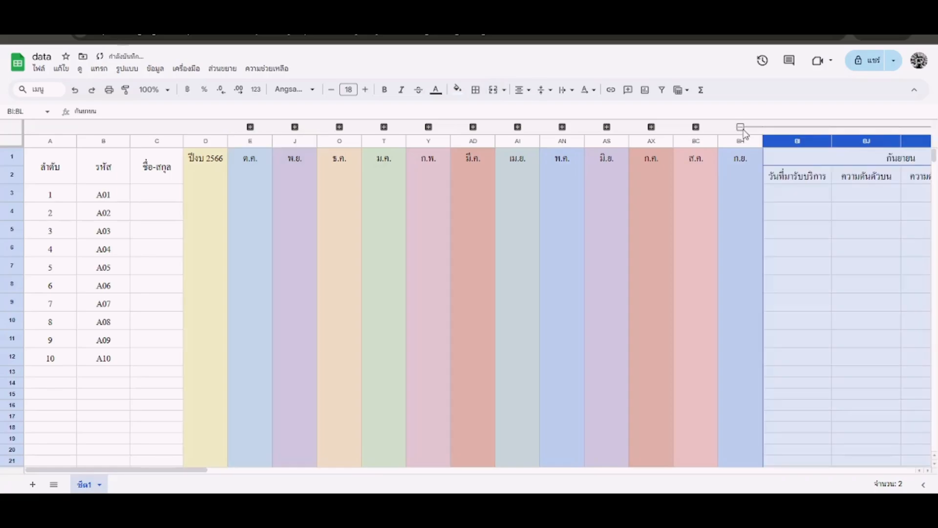
{"action": "left_click", "coordinate": [797, 247]}
{"action": "left_click_drag", "start_coordinate": [244, 143], "coordinate": [897, 158]}
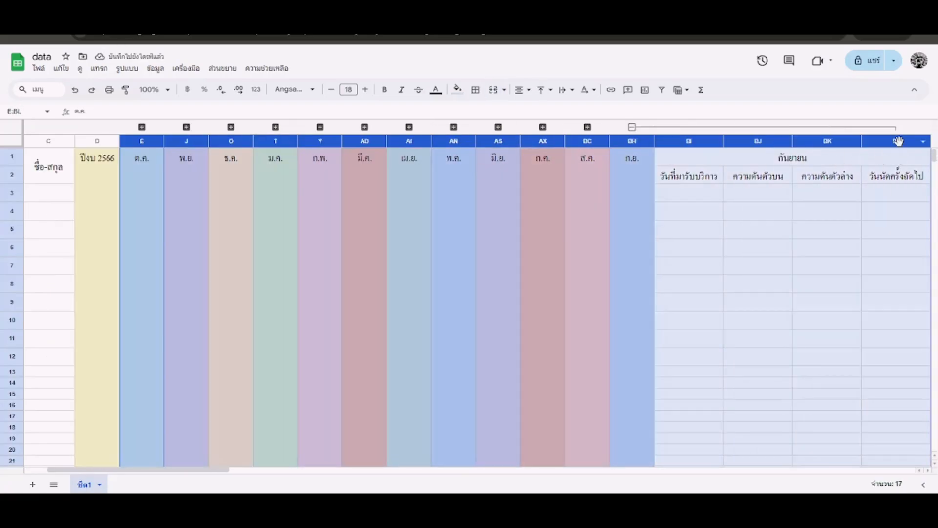
{"action": "right_click", "coordinate": [897, 141]}
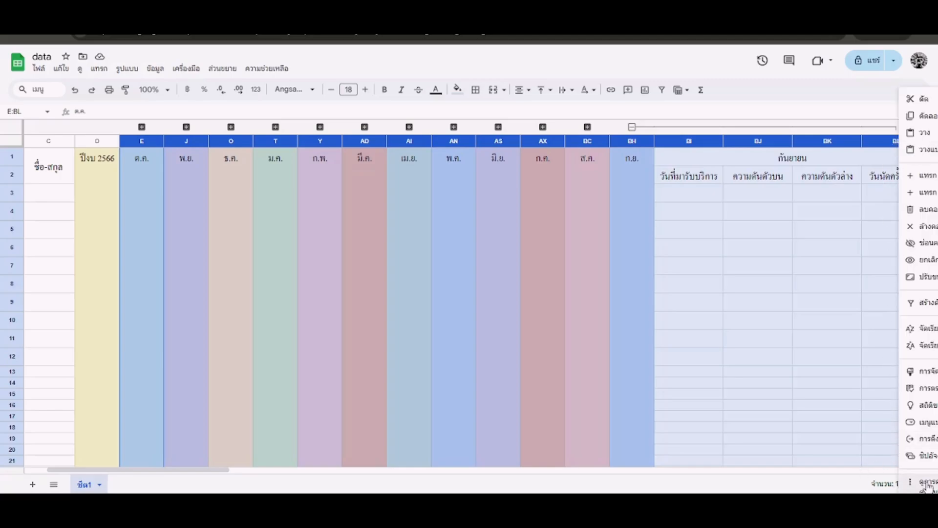
{"action": "mouse_move", "coordinate": [918, 482]}
{"action": "left_click", "coordinate": [826, 330]}
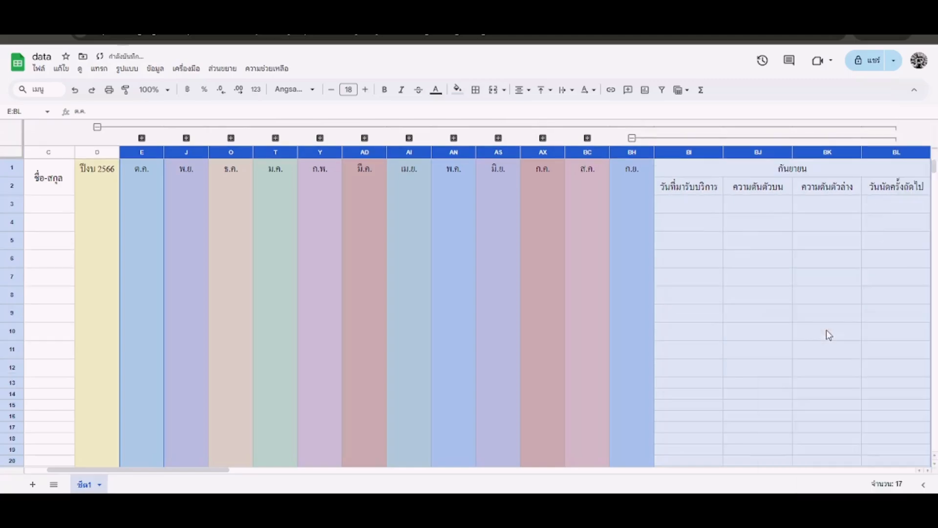
- Collapse the ก.ย. group, and test the outer ปีงบ 2566 group by collapsing and re-expanding it
{"action": "left_click", "coordinate": [632, 138]}
{"action": "left_click", "coordinate": [676, 241]}
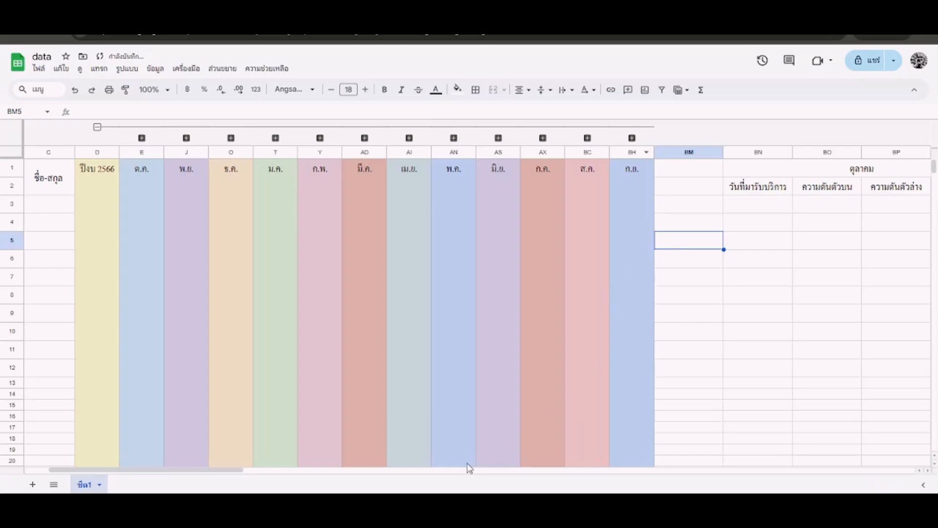
{"action": "left_click", "coordinate": [97, 128]}
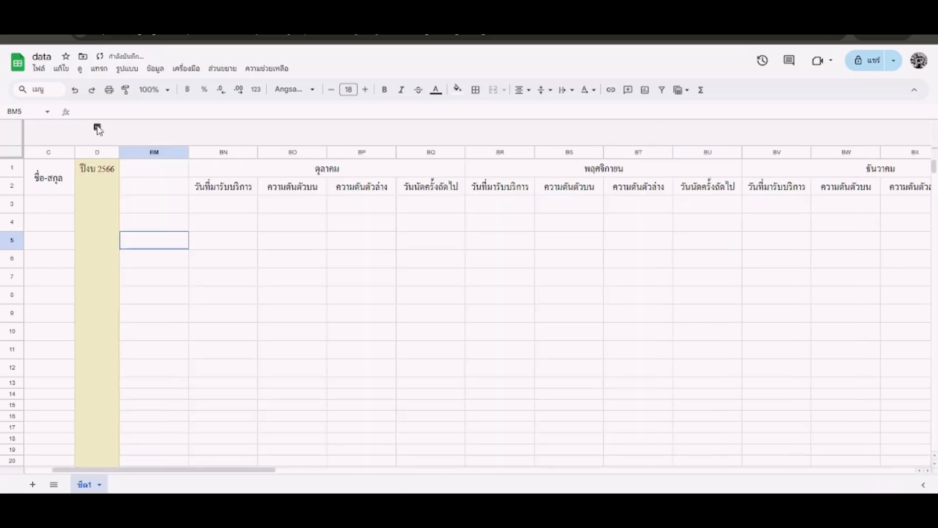
{"action": "left_click", "coordinate": [97, 127]}
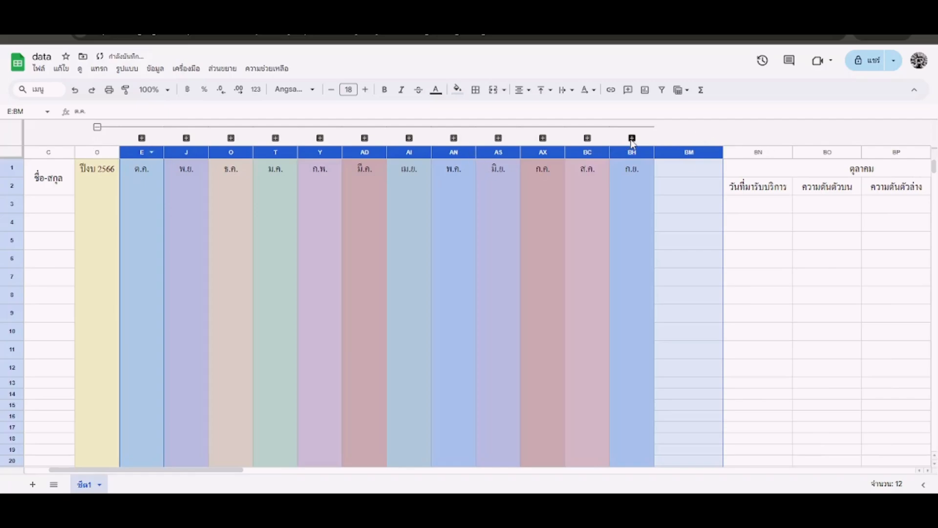
- Expand the ก.ย. group, copy columns D to BL, and paste them starting at blank column BM
{"action": "left_click", "coordinate": [632, 139]}
{"action": "left_click", "coordinate": [96, 152]}
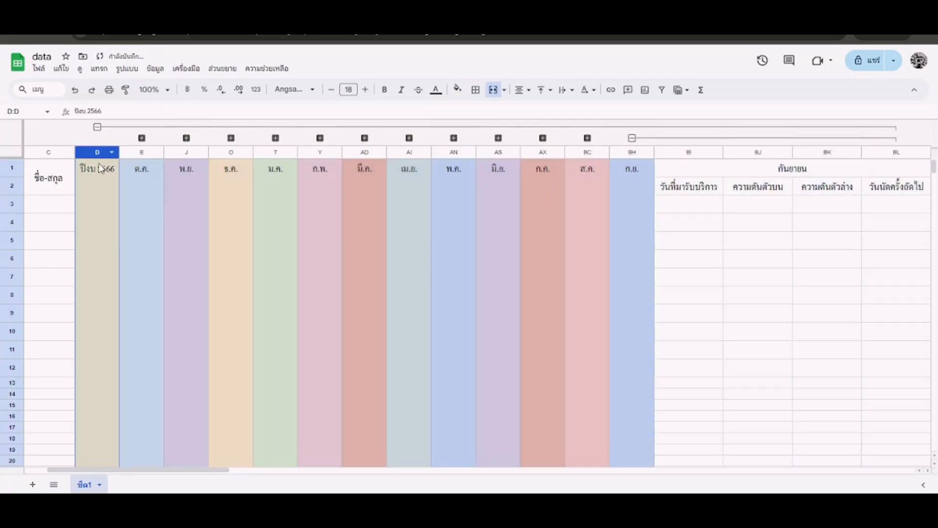
{"action": "left_click", "coordinate": [59, 240]}
{"action": "left_click_drag", "start_coordinate": [95, 153], "coordinate": [875, 156]}
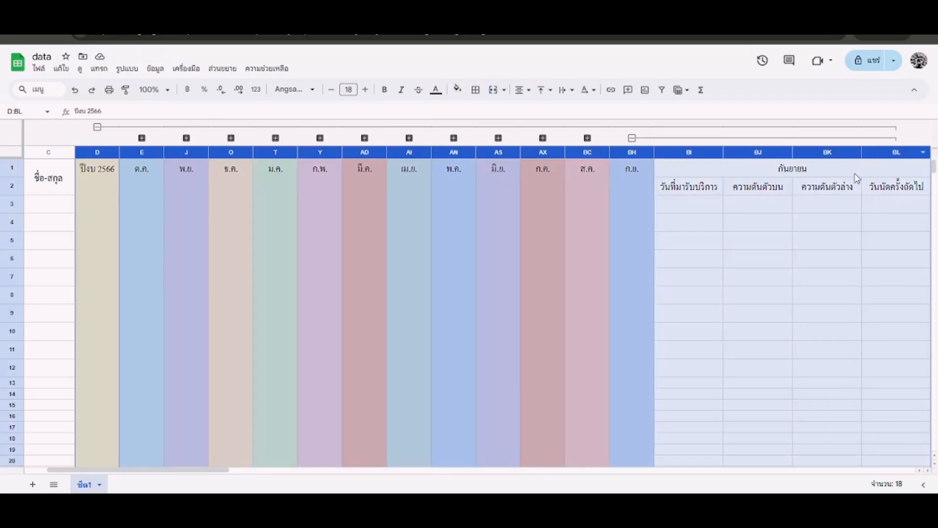
{"action": "left_click_drag", "start_coordinate": [192, 470], "coordinate": [315, 472]}
{"action": "left_click", "coordinate": [356, 151]}
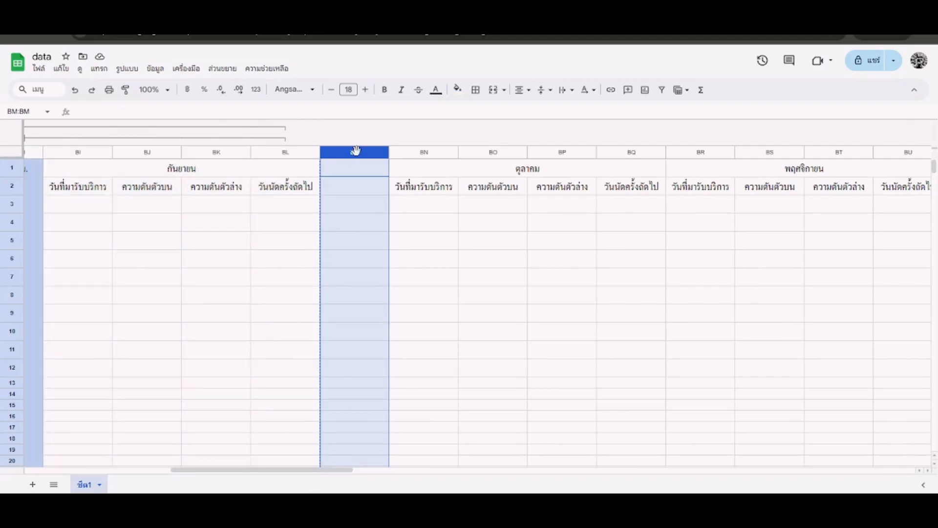
{"action": "key", "text": "ctrl+v"}
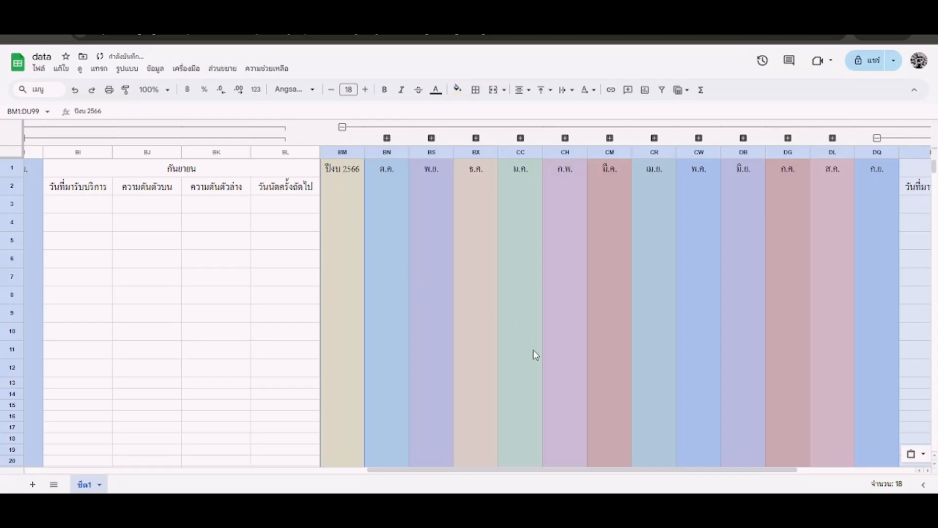
- Collapse the ก.ย. group at column BH and change the heading of column BM to "ปีงบ 2567"
{"action": "left_click_drag", "start_coordinate": [417, 481], "coordinate": [731, 479]}
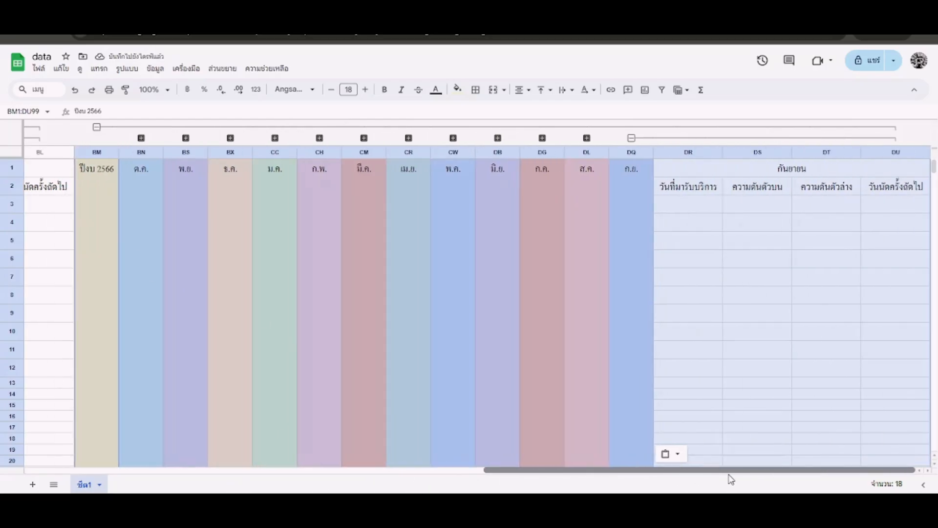
{"action": "left_click_drag", "start_coordinate": [537, 474], "coordinate": [193, 462]}
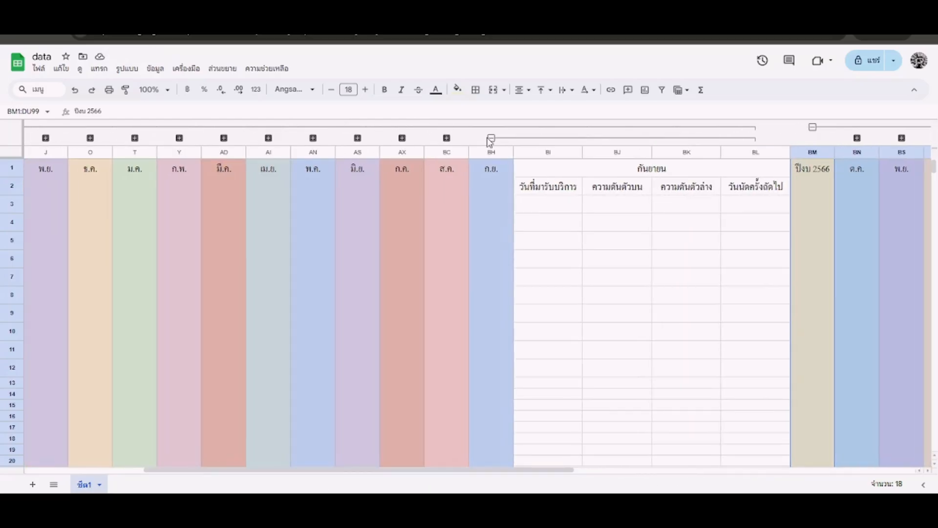
{"action": "left_click", "coordinate": [491, 138]}
{"action": "left_click", "coordinate": [550, 186]}
{"action": "left_click", "coordinate": [173, 110]}
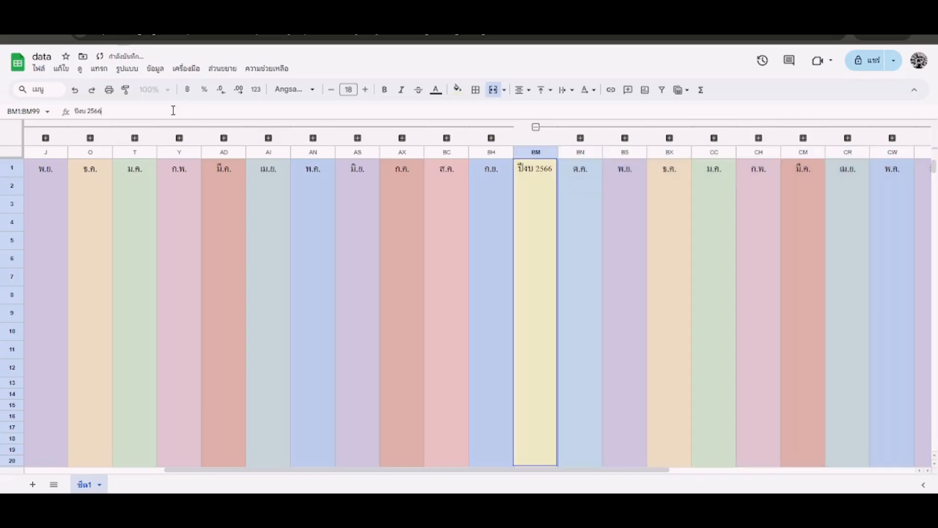
{"action": "type", "text": "7"}
{"action": "key", "text": "Return"}
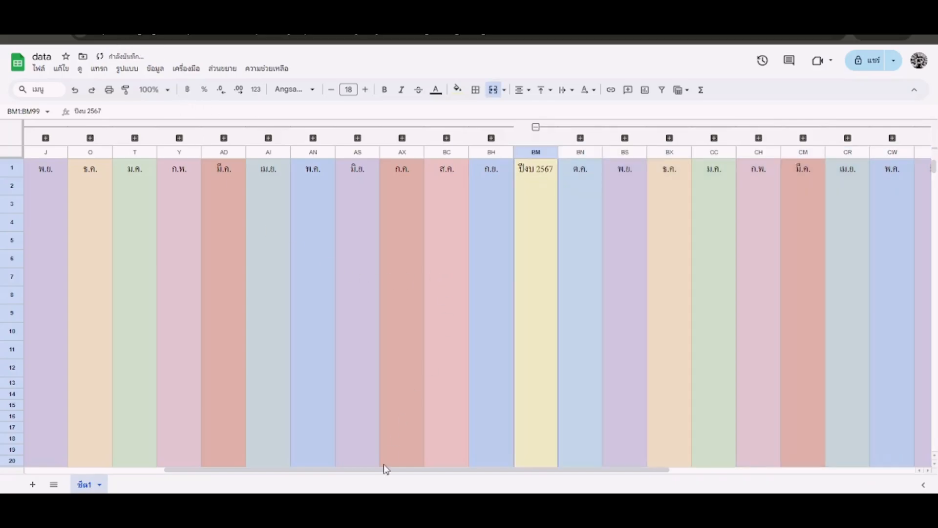
- Collapse the outer ปีงบ 2566 and ปีงบ 2567 column groups
{"action": "left_click_drag", "start_coordinate": [383, 470], "coordinate": [131, 462]}
{"action": "left_click", "coordinate": [206, 127]}
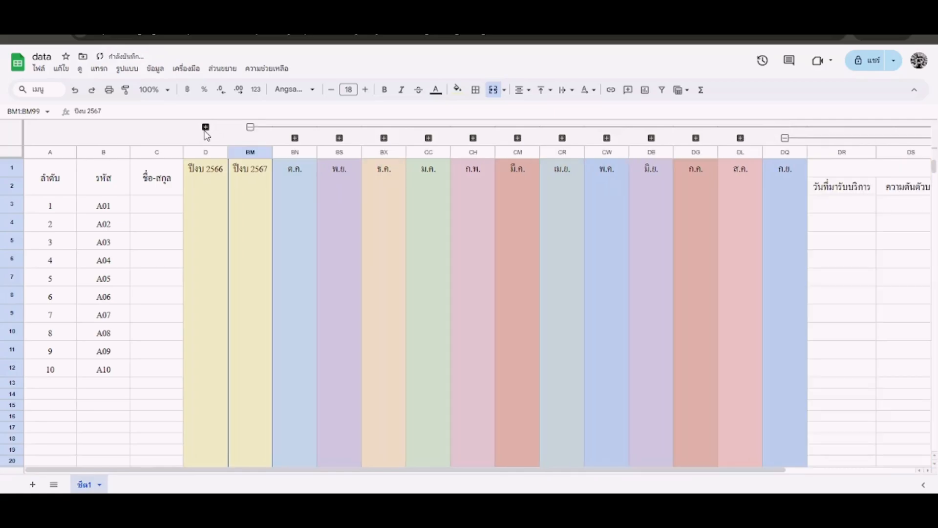
{"action": "left_click", "coordinate": [251, 127]}
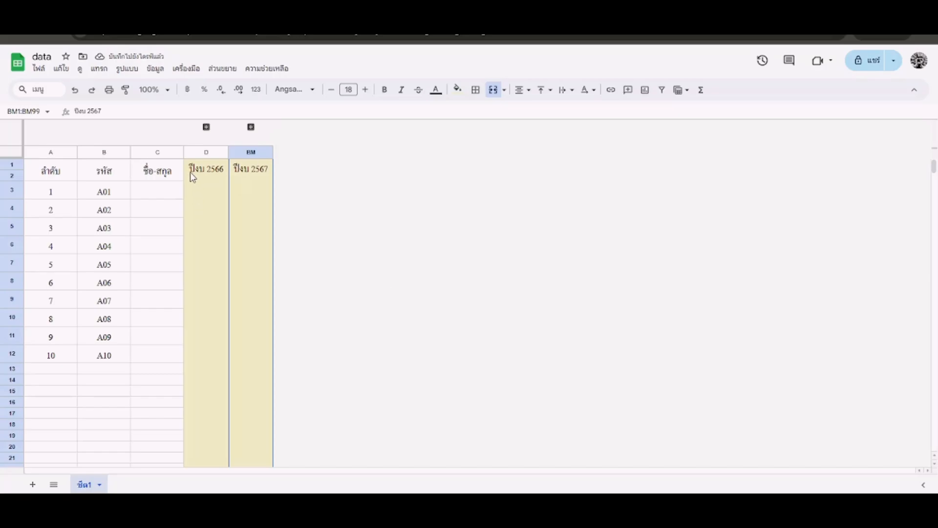
- Expand the ปีงบ 2566 group and its พ.ย. group to view the พฤศจิกายน columns
{"action": "left_click", "coordinate": [207, 127]}
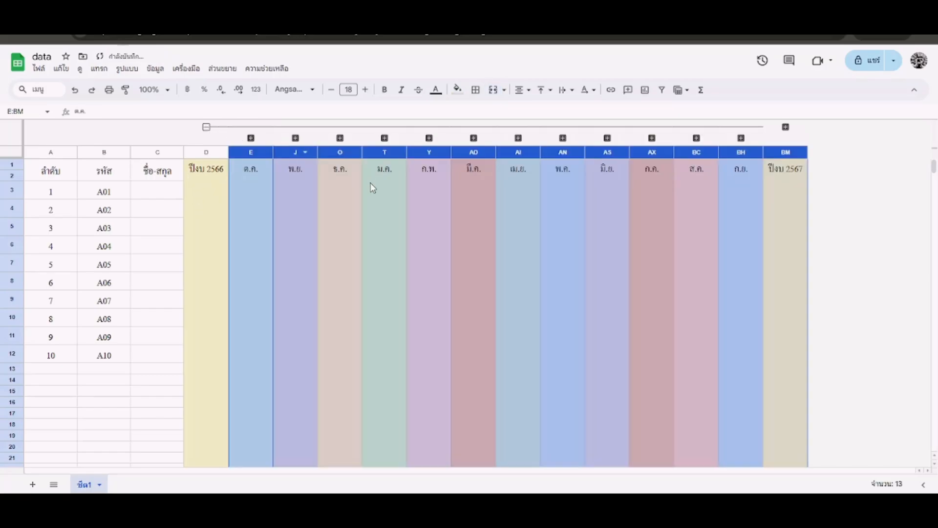
{"action": "left_click", "coordinate": [295, 138]}
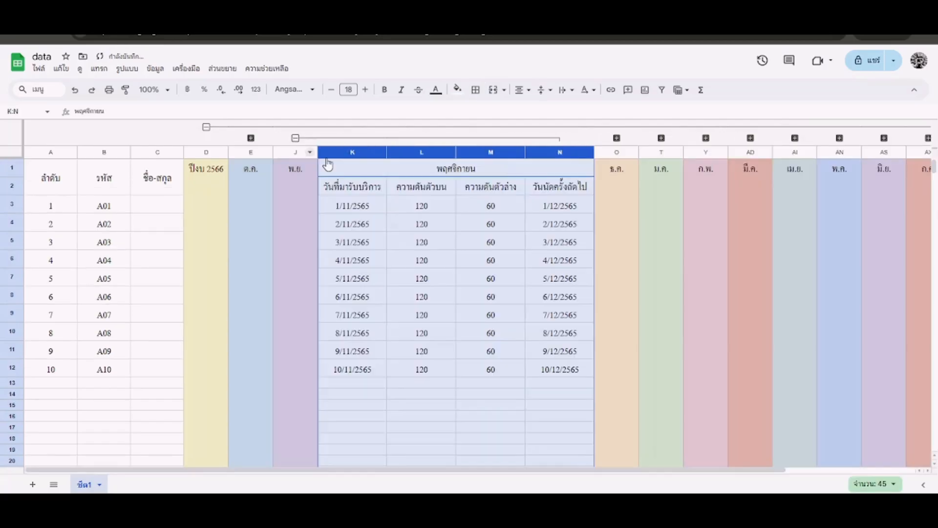
- Check the พฤศจิกายน blood-pressure entries in column L and collapse the พ.ย. group
{"action": "left_click", "coordinate": [427, 224]}
{"action": "left_click", "coordinate": [422, 375]}
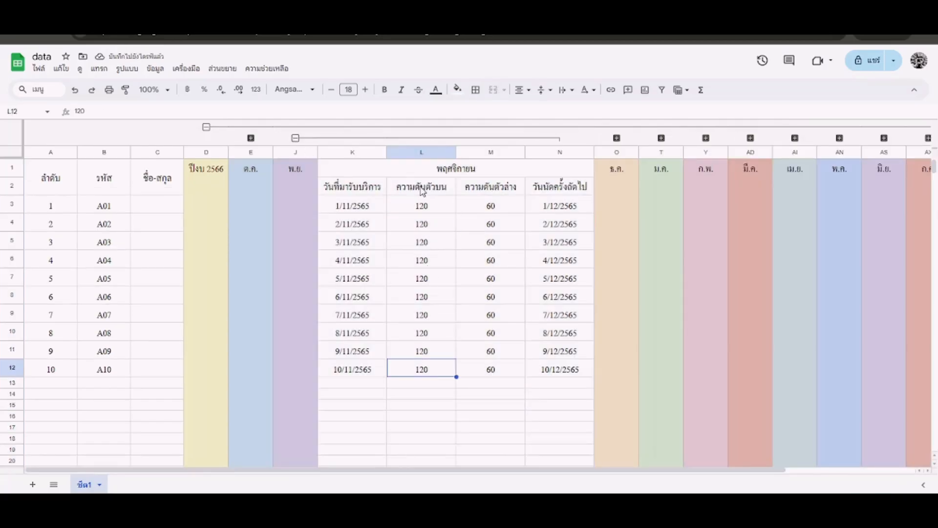
{"action": "left_click", "coordinate": [296, 137]}
{"action": "left_click", "coordinate": [330, 149]}
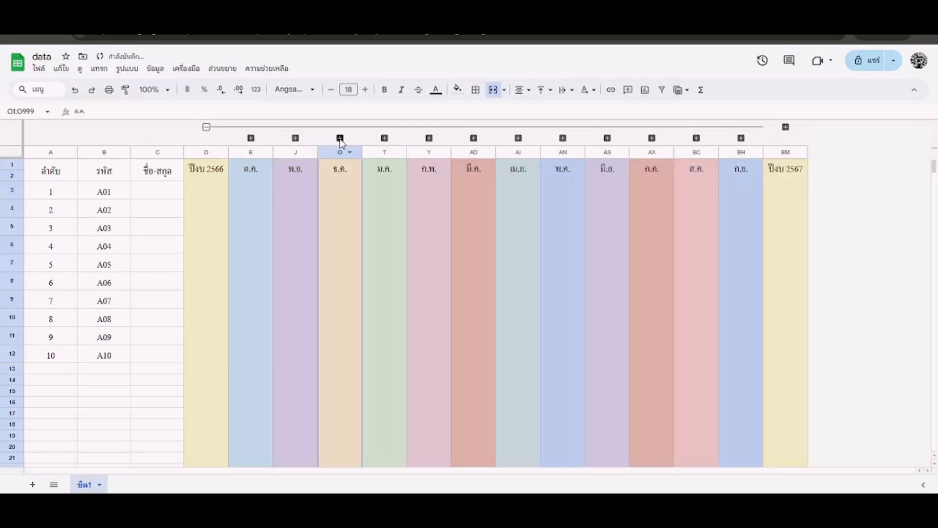
- Expand and collapse the ธ.ค., ม.ค. and ก.พ. groups one after another to check their monthly columns
{"action": "left_click", "coordinate": [340, 138]}
{"action": "left_click", "coordinate": [340, 138]}
{"action": "left_click", "coordinate": [364, 148]}
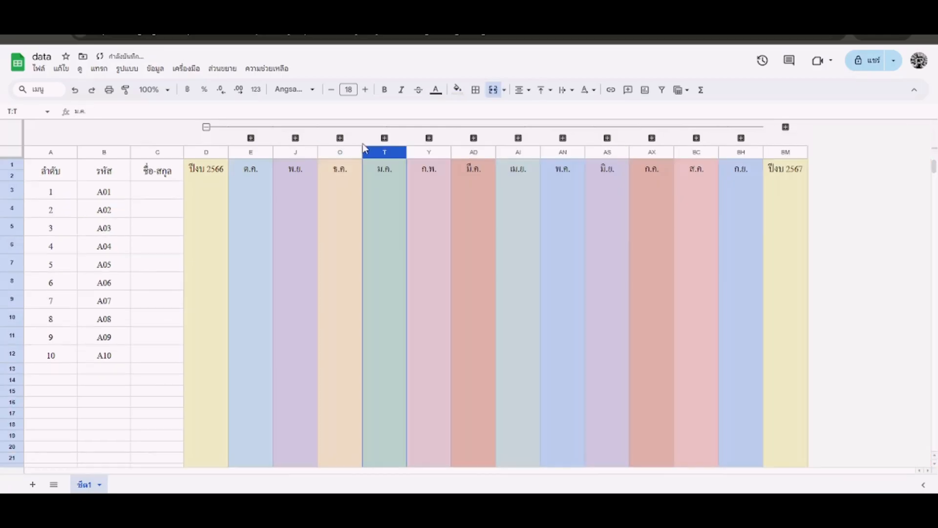
{"action": "left_click", "coordinate": [385, 138]}
{"action": "left_click", "coordinate": [385, 138]}
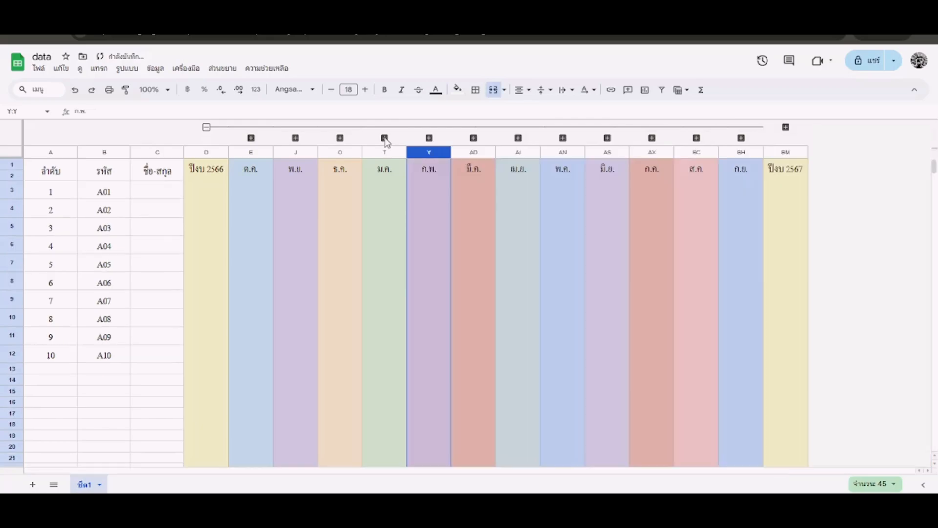
{"action": "left_click", "coordinate": [429, 138]}
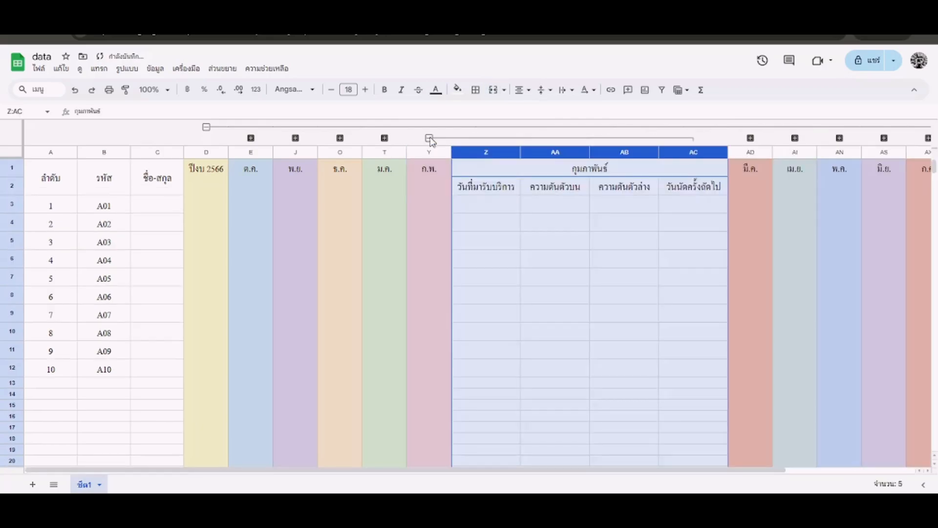
{"action": "left_click", "coordinate": [429, 138]}
- Expand the ก.ย. group to view the กันยายน columns, and collapse it along with the outer ปีงบ 2566 group
{"action": "left_click", "coordinate": [741, 138]}
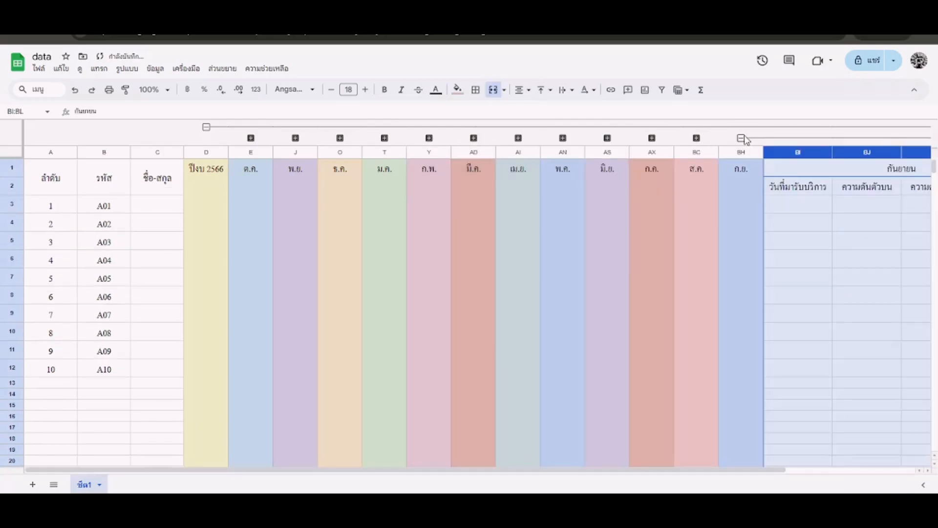
{"action": "left_click_drag", "start_coordinate": [419, 471], "coordinate": [554, 459]}
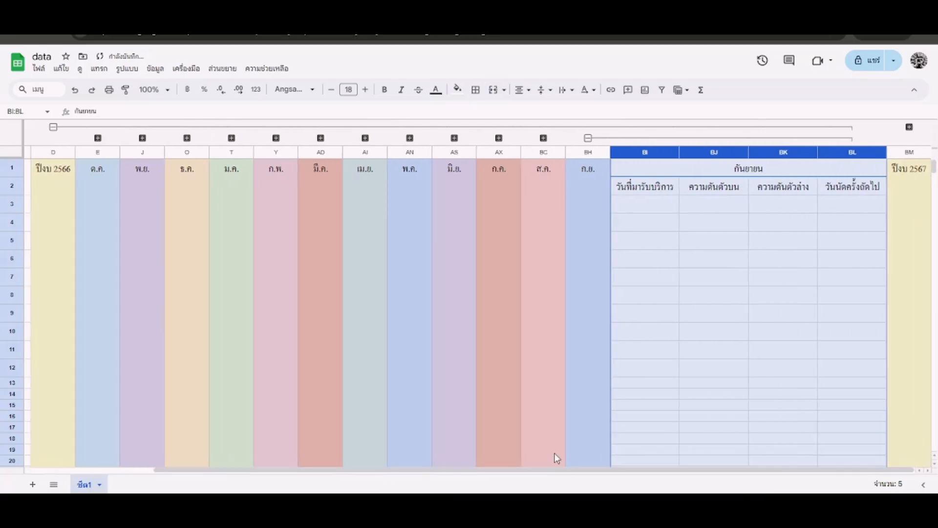
{"action": "left_click", "coordinate": [590, 139]}
{"action": "left_click", "coordinate": [565, 127]}
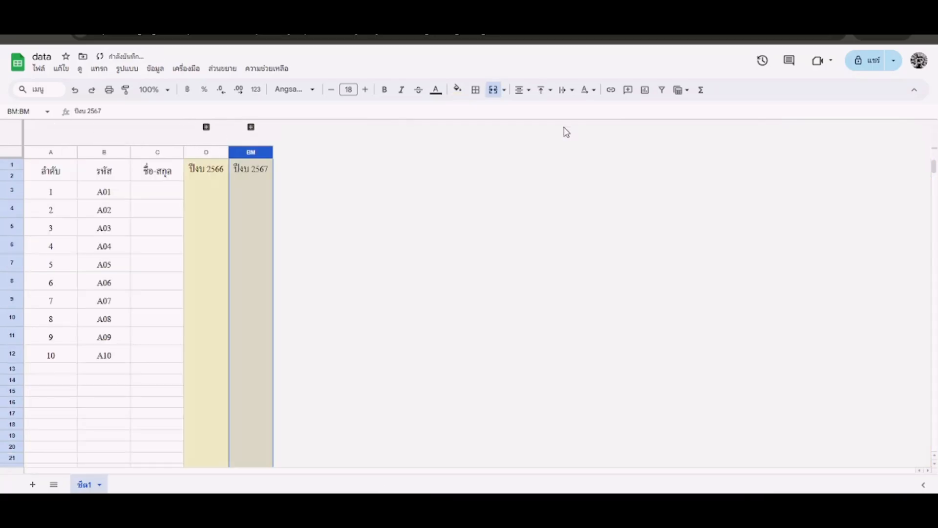
- Within the ปีงบ 2567 group, collapse the ก.ย. columns, check the ส.ค. group, and close the whole year group
{"action": "left_click", "coordinate": [250, 127]}
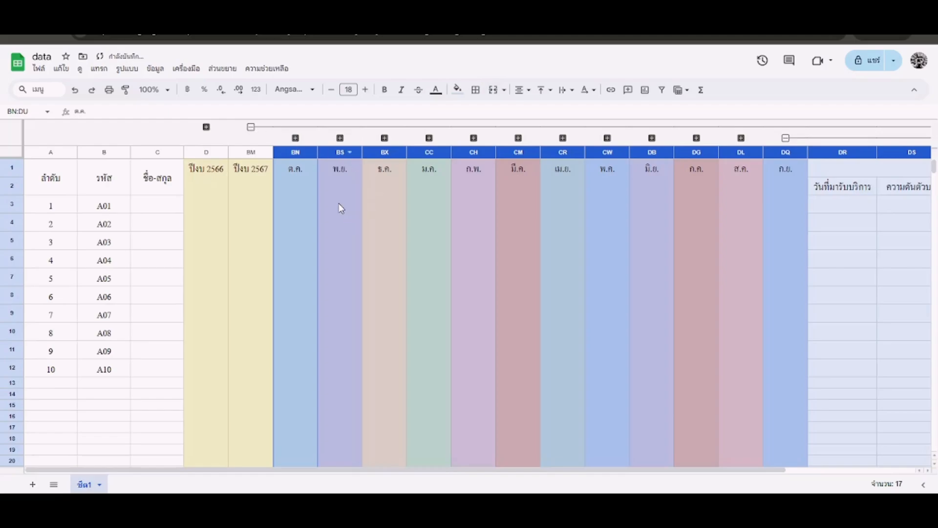
{"action": "left_click", "coordinate": [786, 138]}
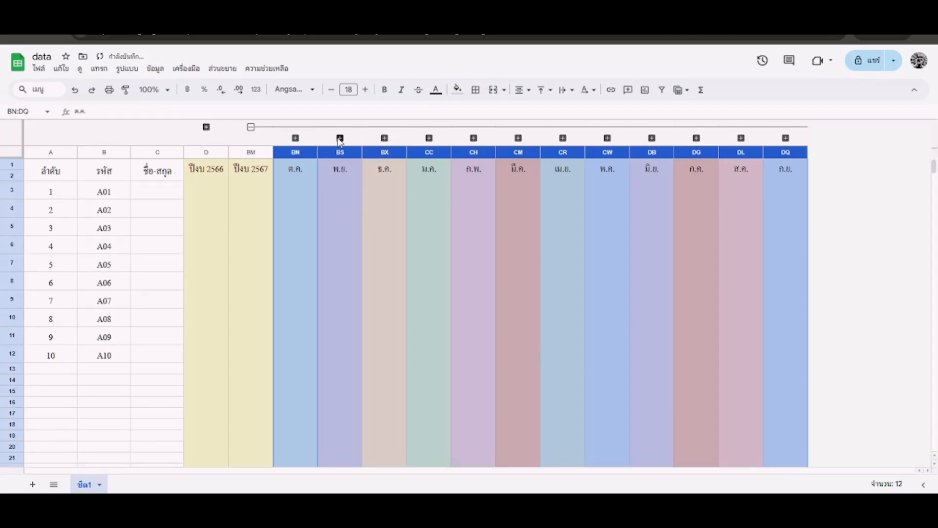
{"action": "left_click", "coordinate": [741, 138]}
{"action": "left_click", "coordinate": [741, 138]}
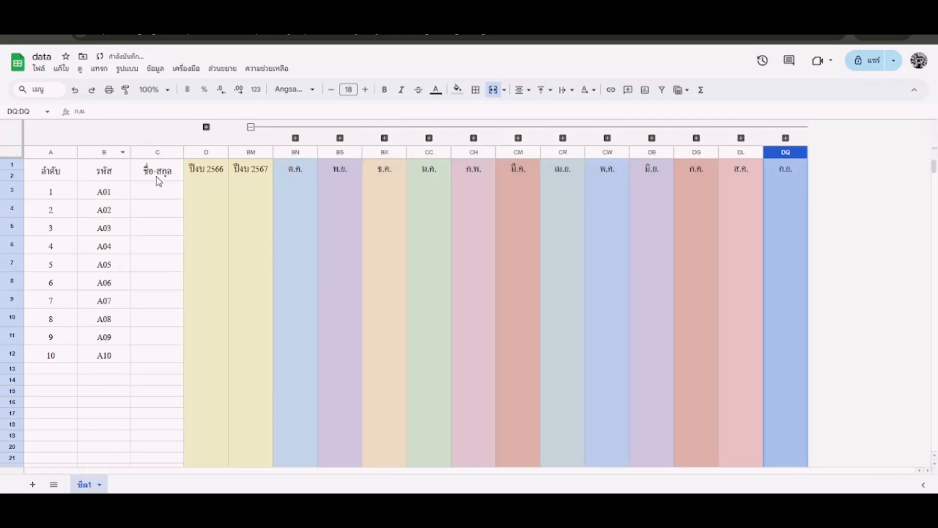
{"action": "left_click", "coordinate": [251, 127]}
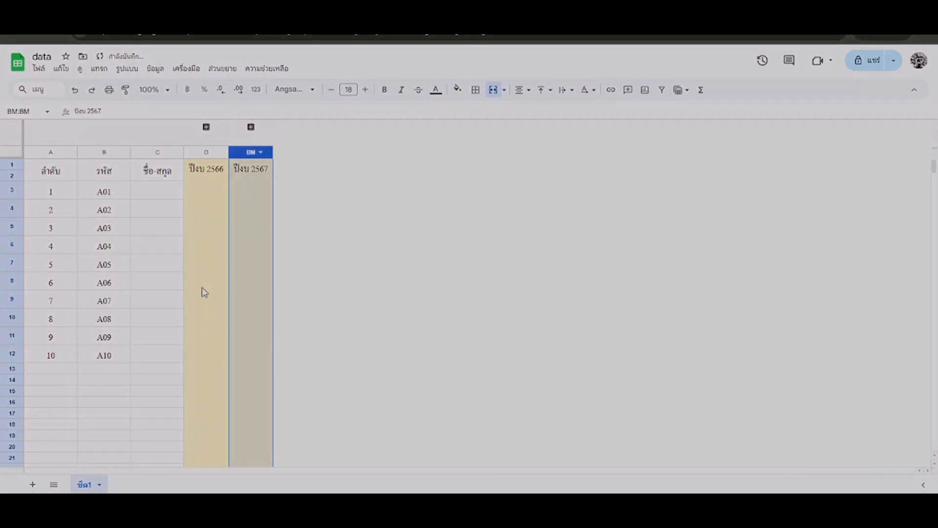